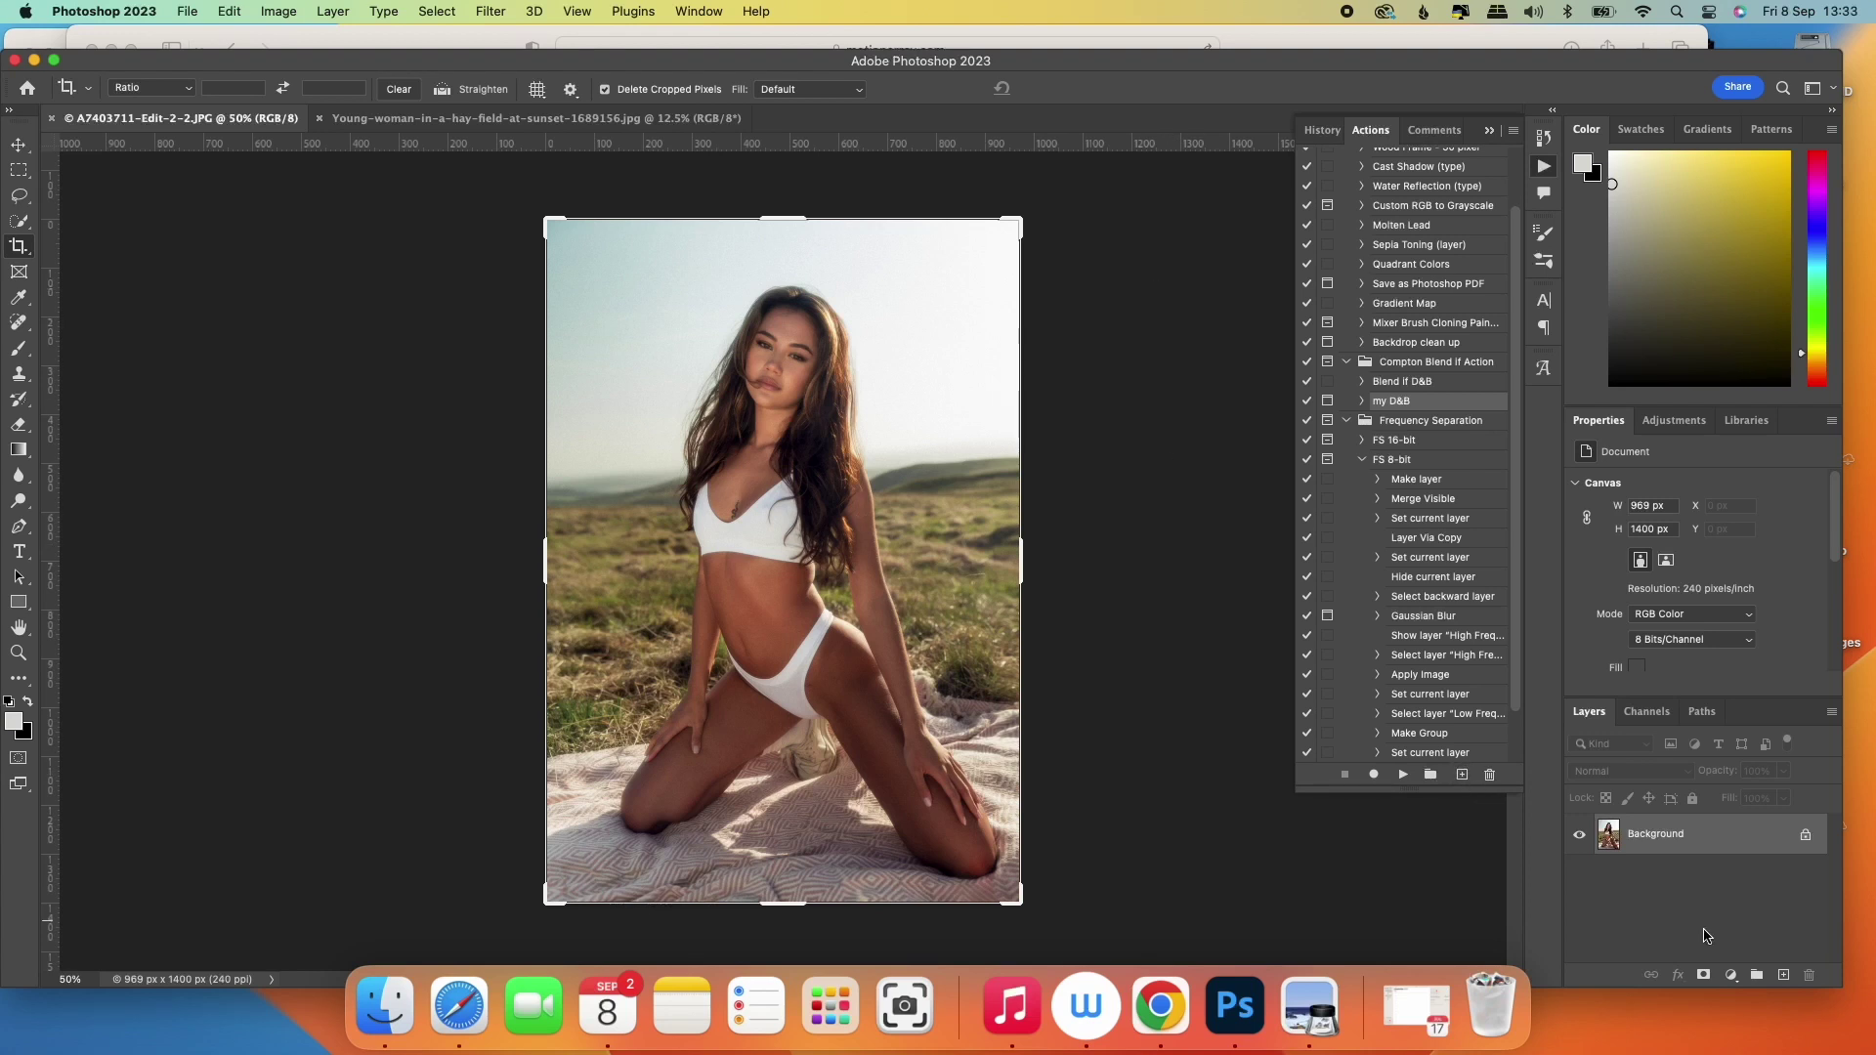
Duplicate the Background layer into Layer 1 and open Neural Filters on it.
key(super+j)
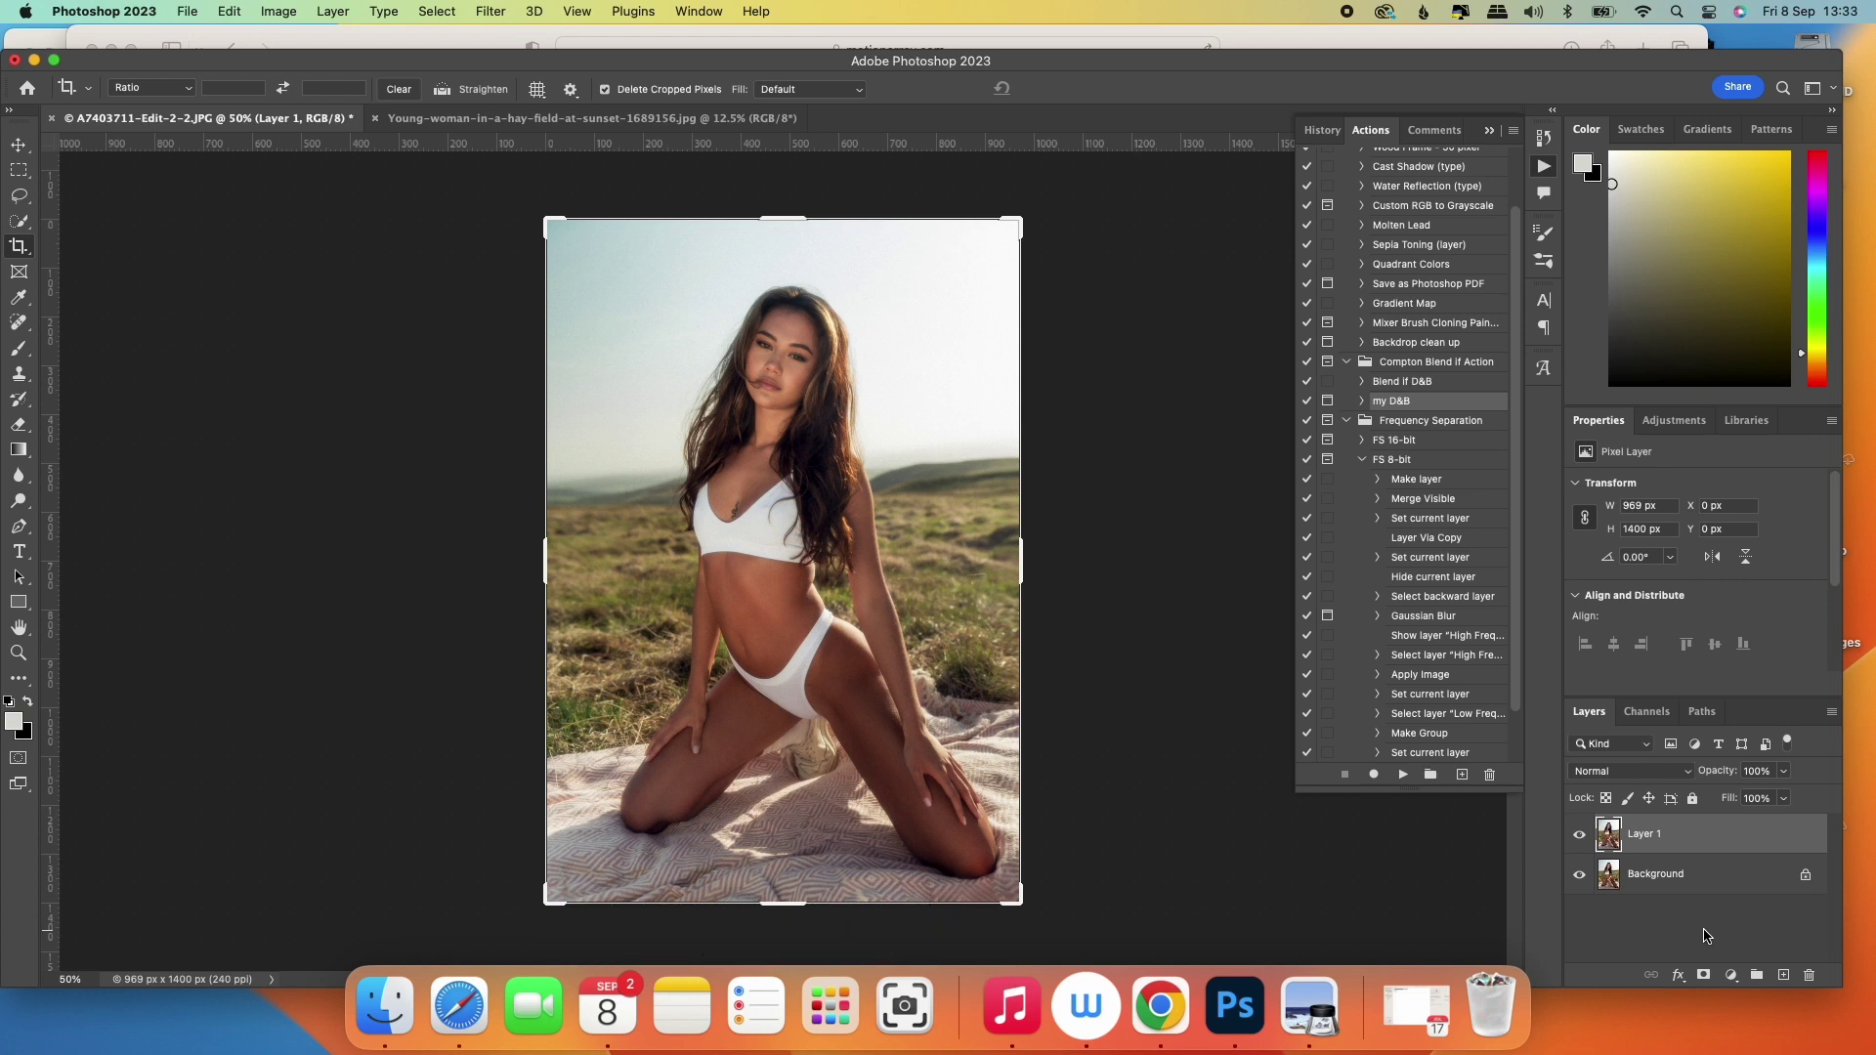
key(alt+j)
click(491, 13)
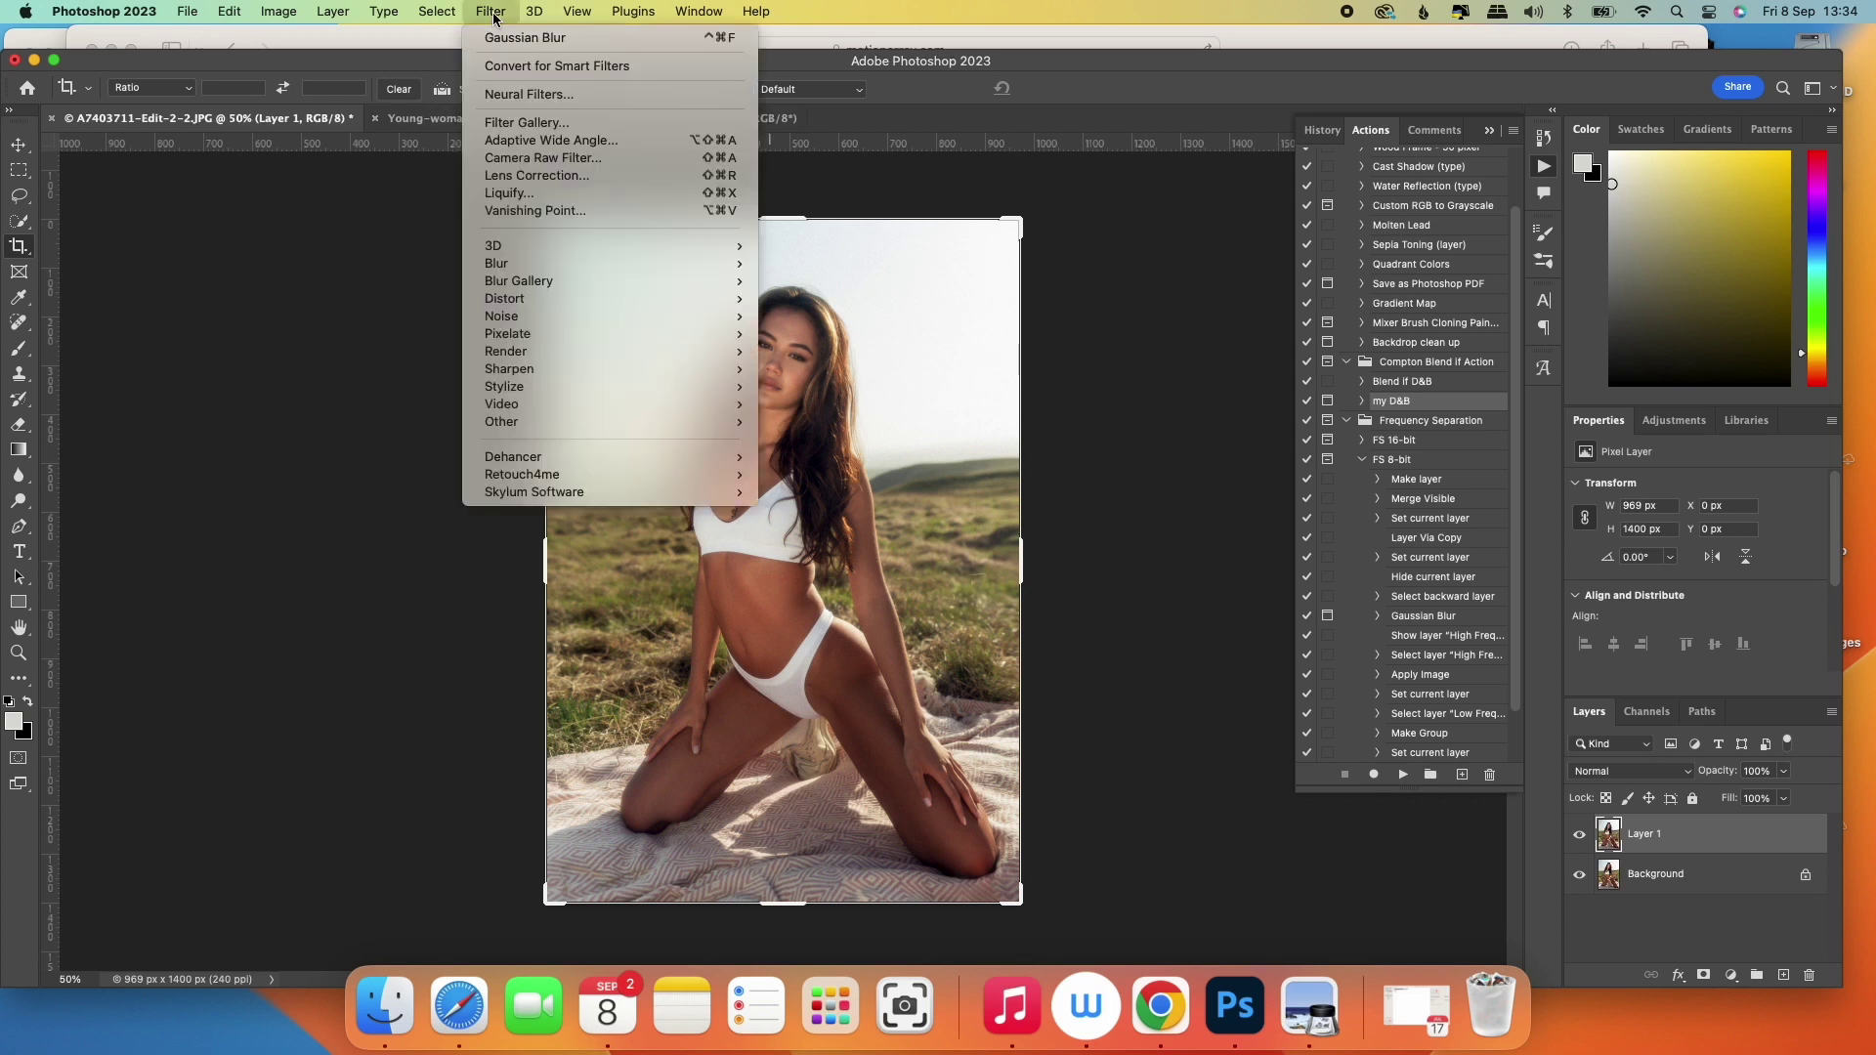
click(508, 94)
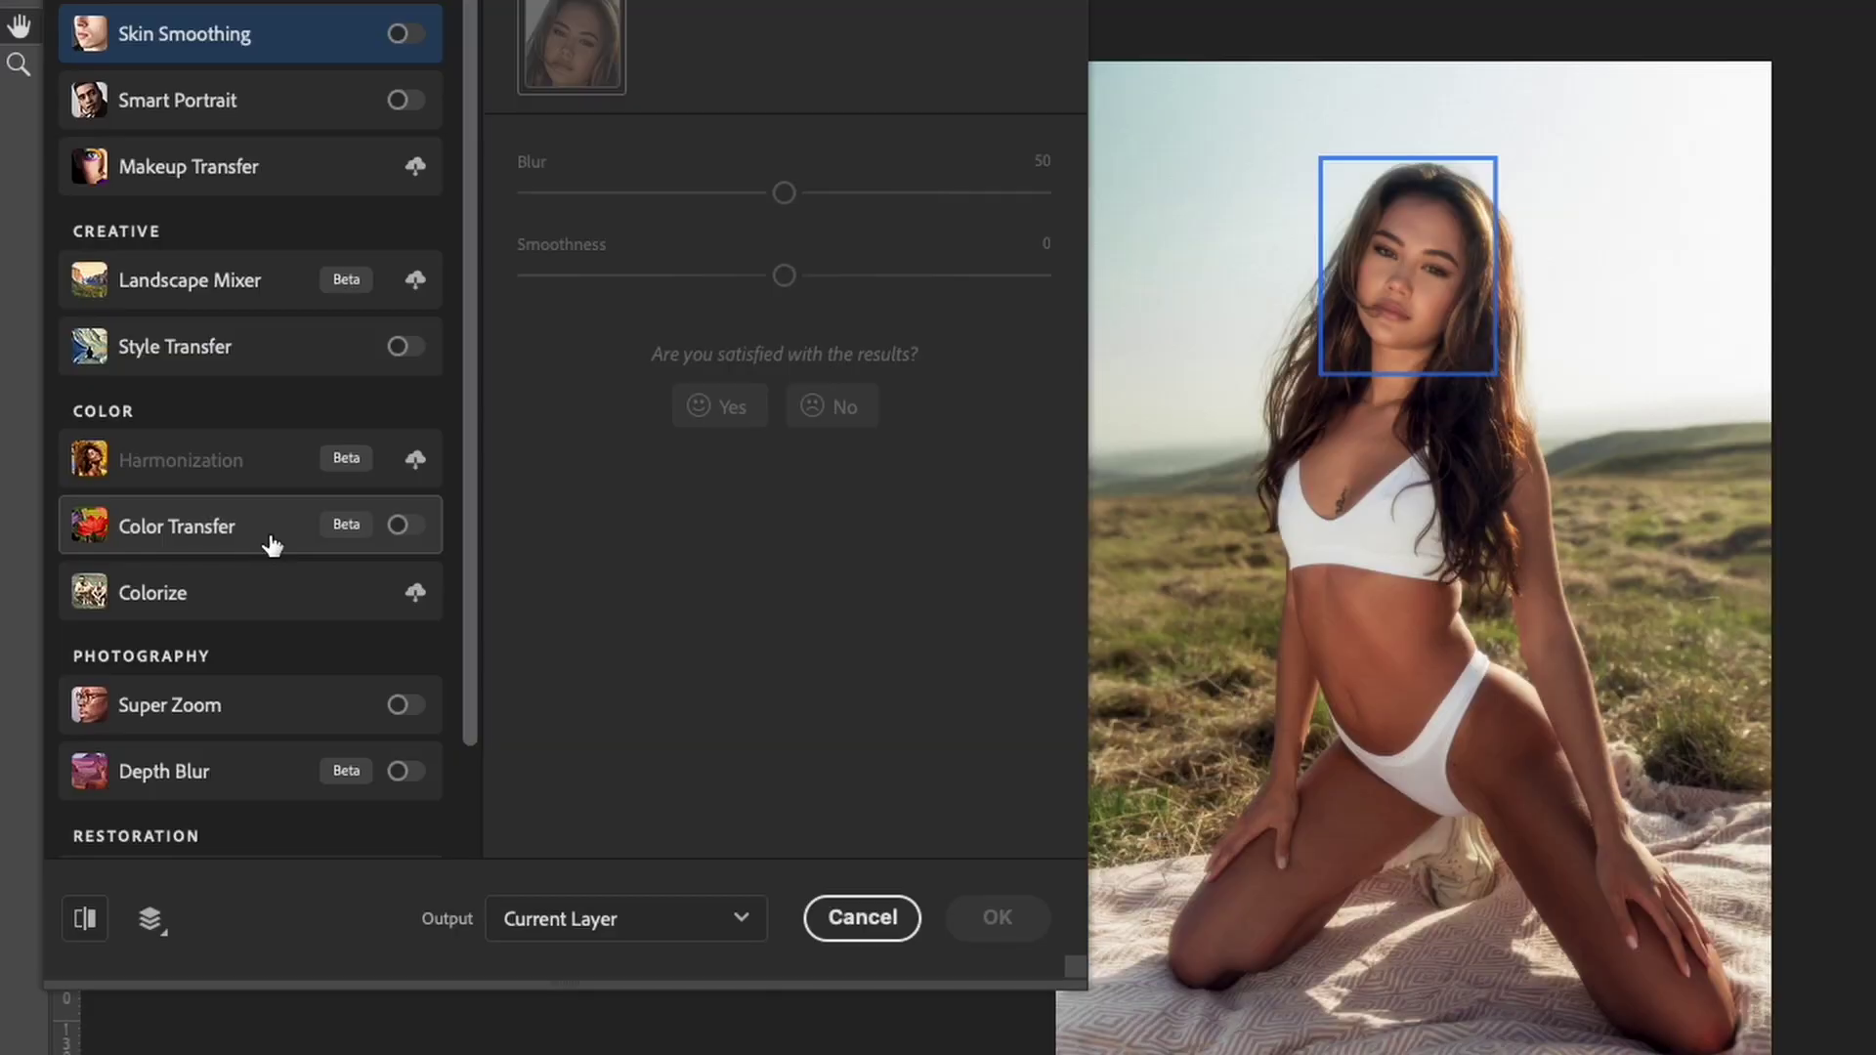
Turn on the Color Transfer neural filter and browse its preset reference images.
mouse_move(188, 540)
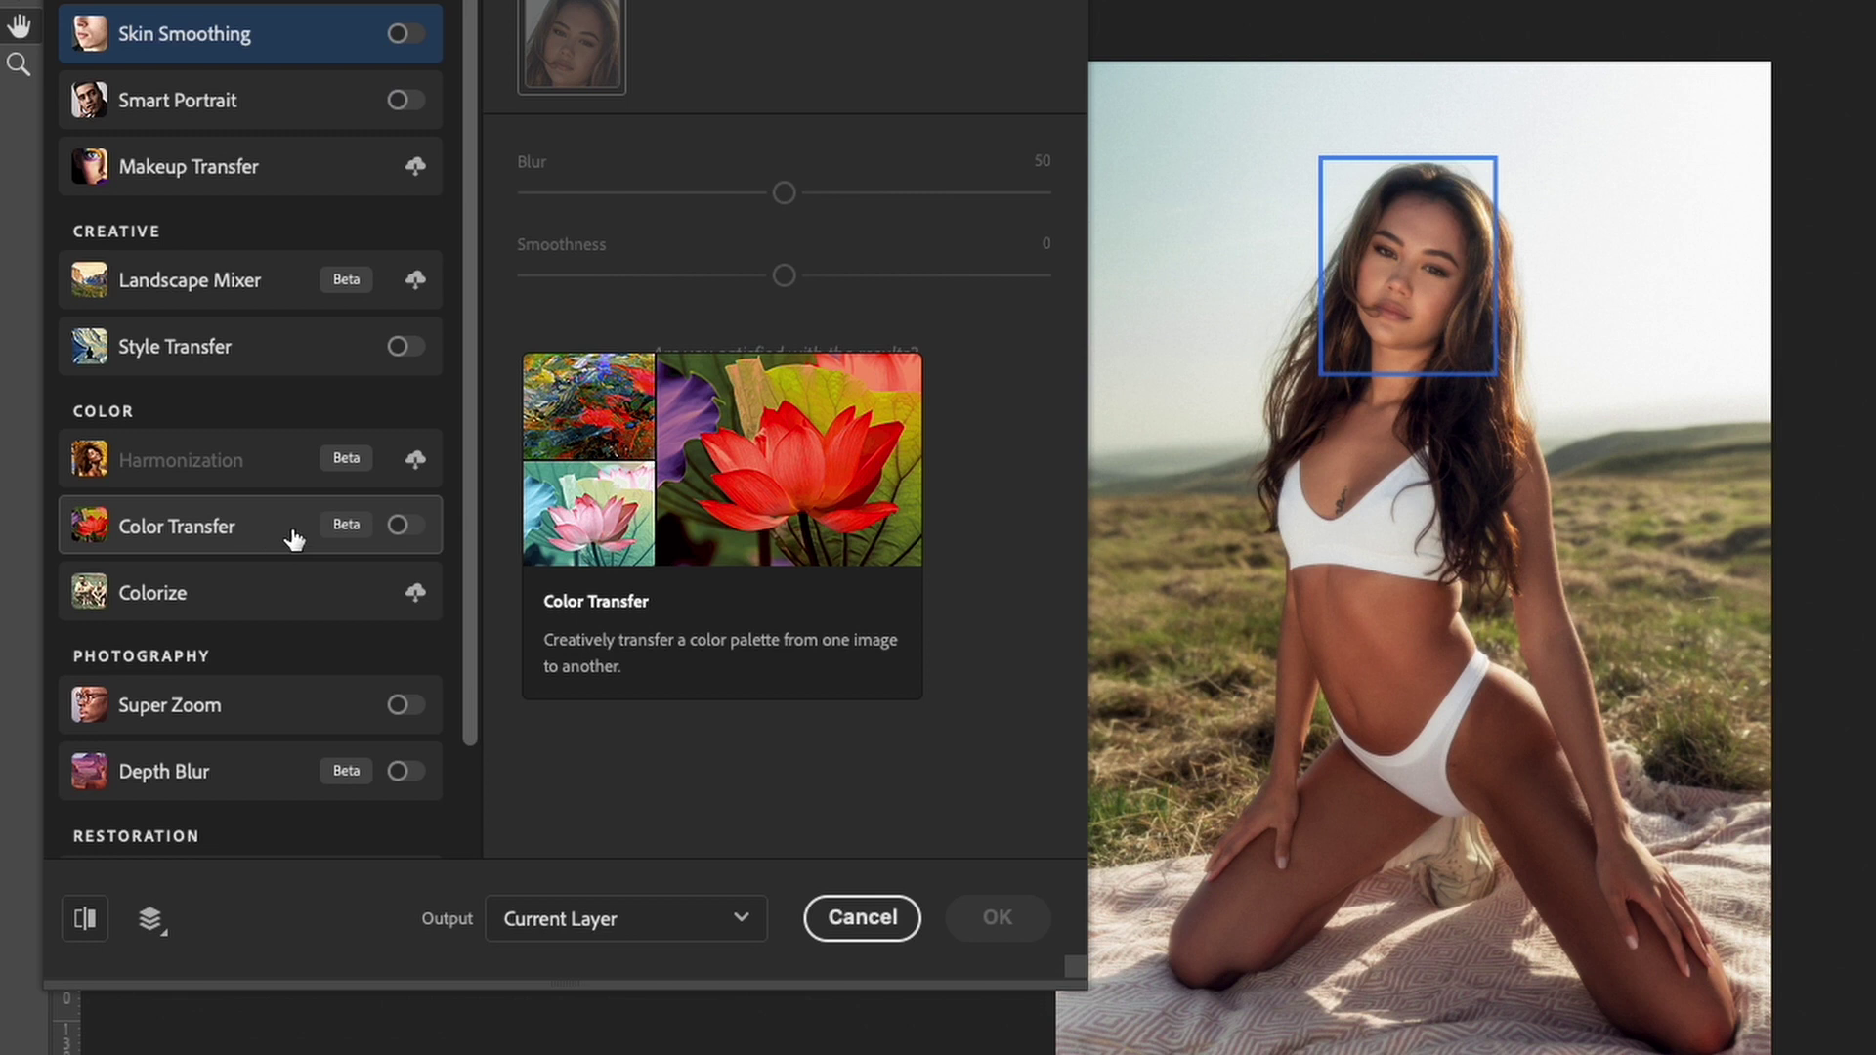
click(407, 525)
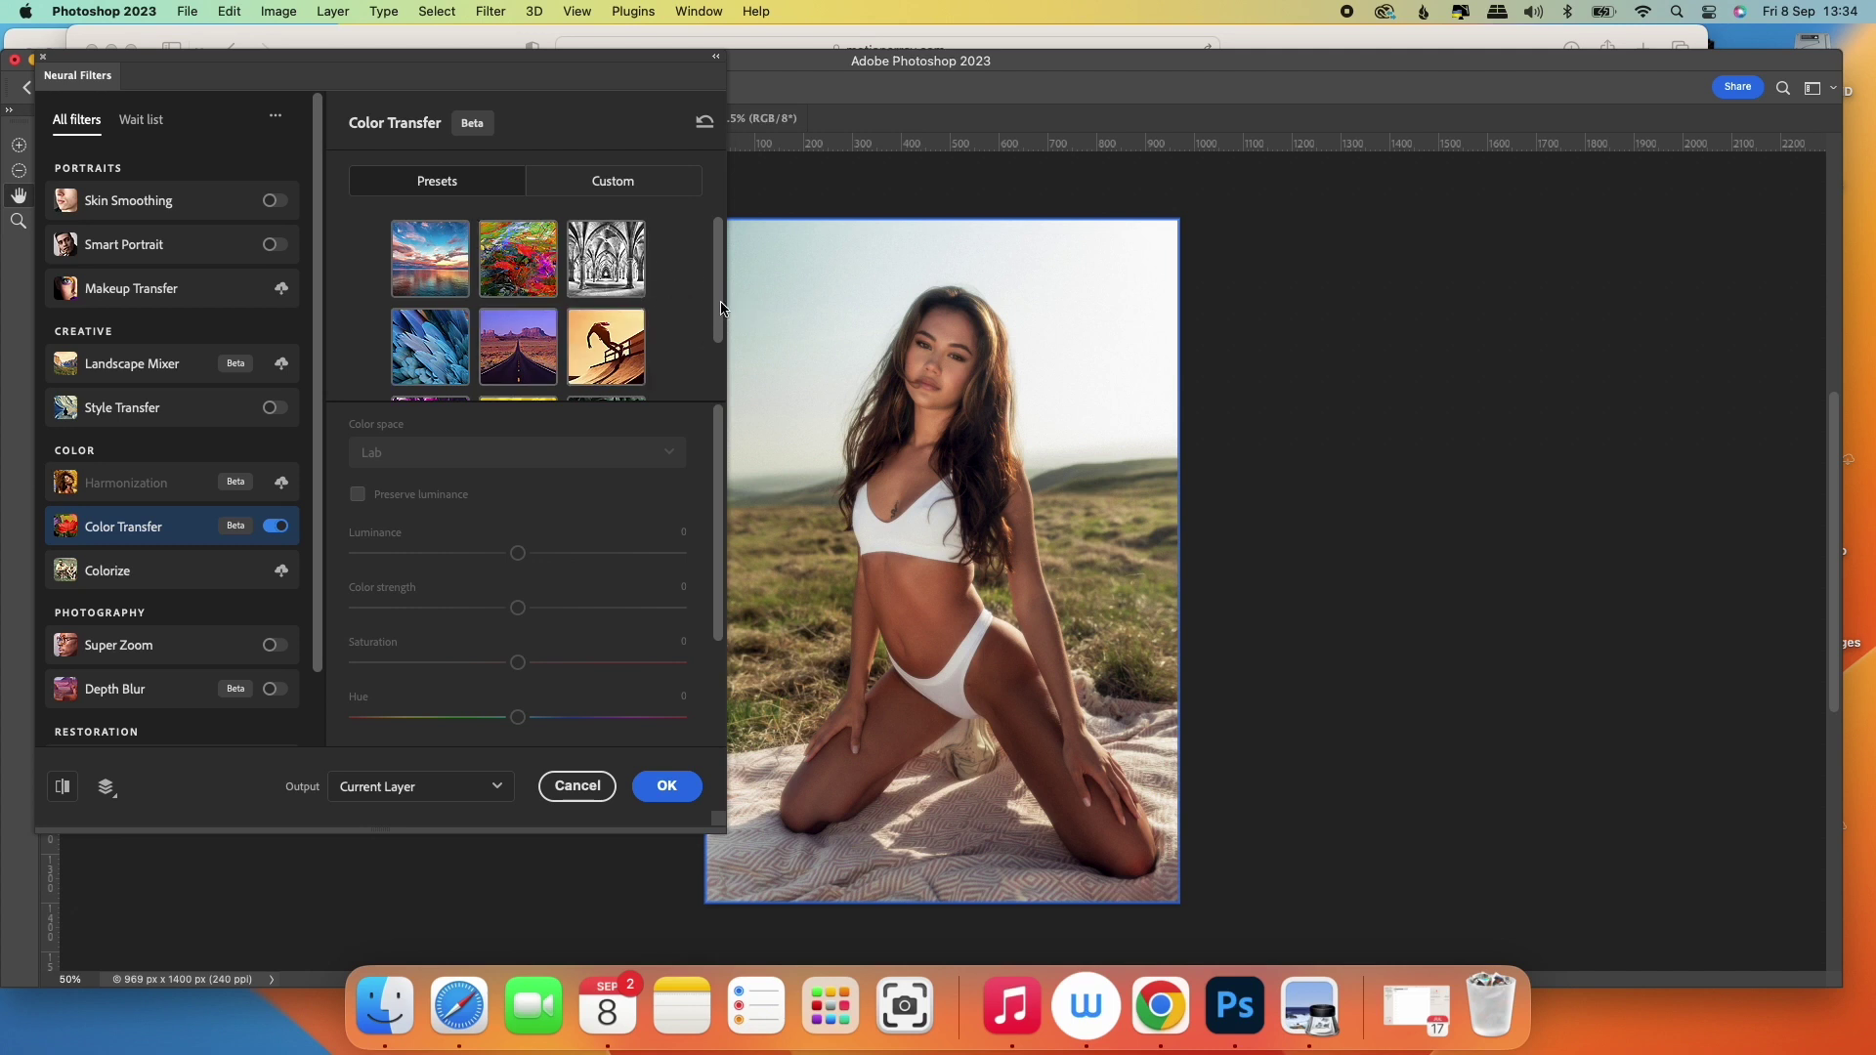
drag(721, 309, 720, 323)
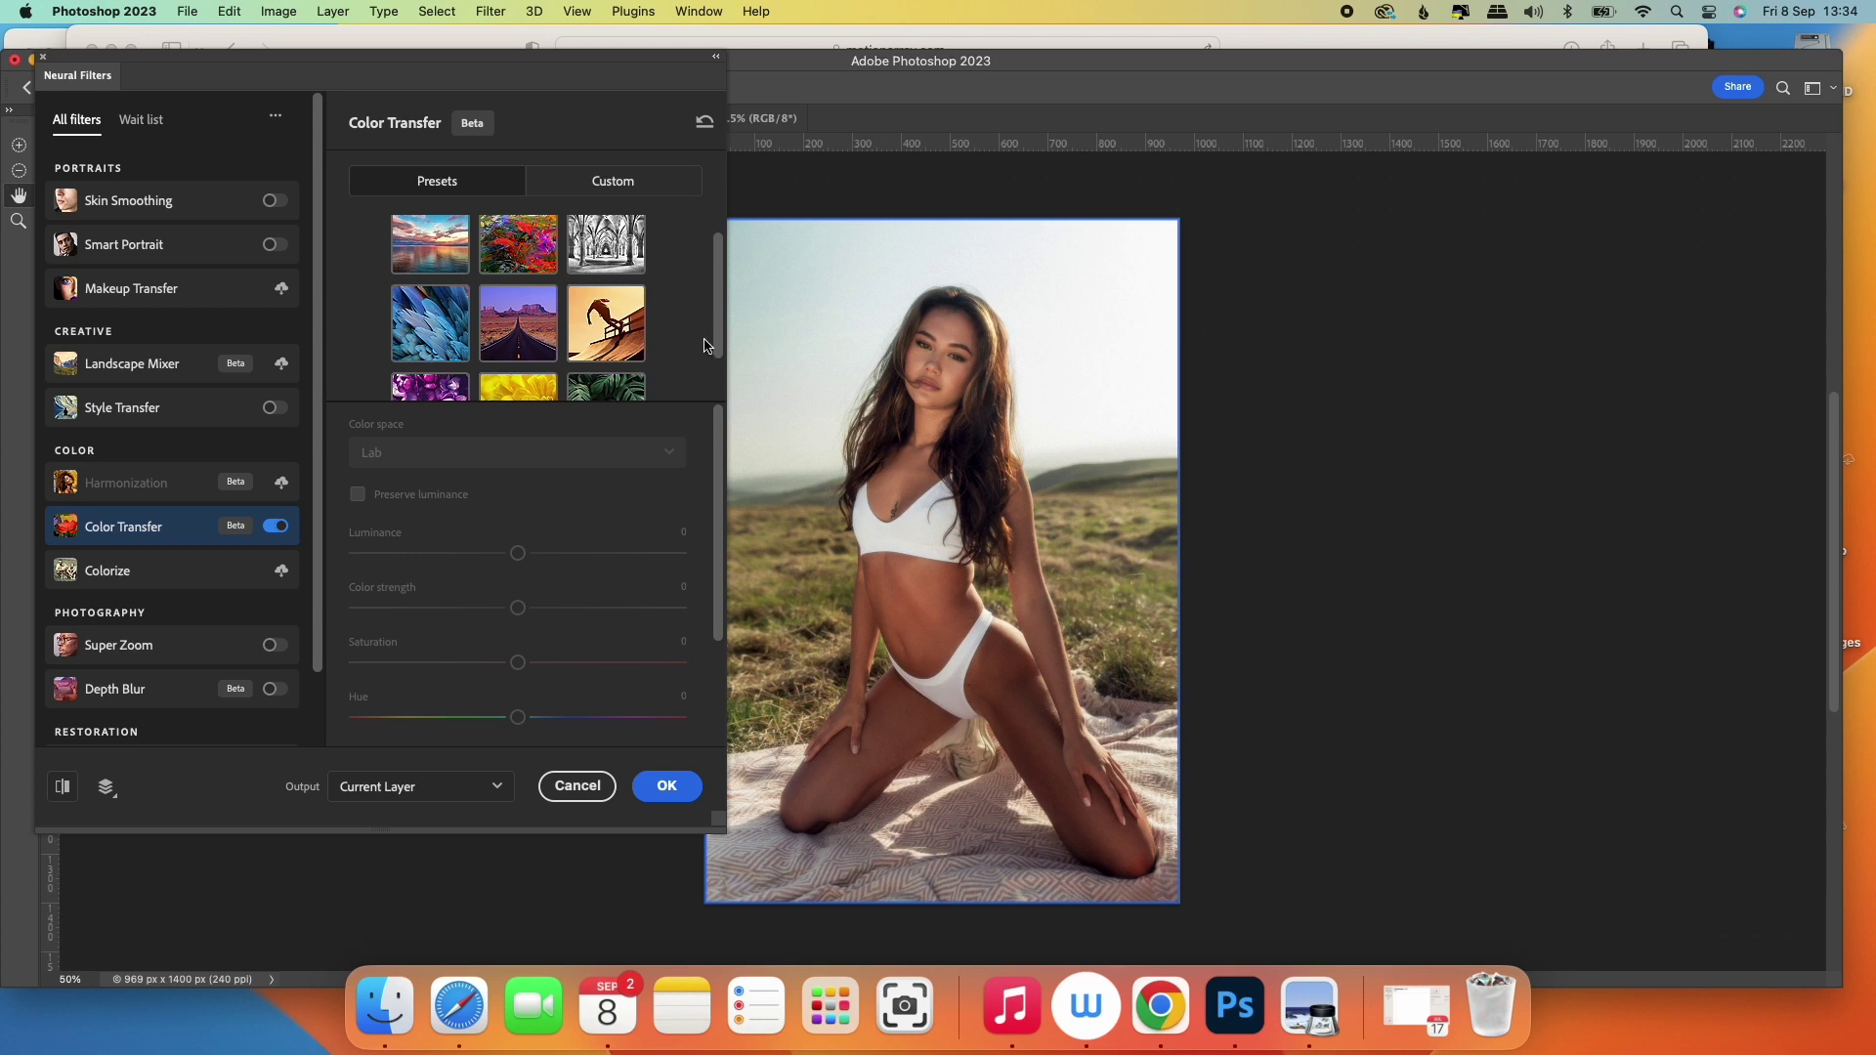
Load the hay-field sunset jpg as a custom Color Transfer reference, cropped to its lower area.
click(635, 184)
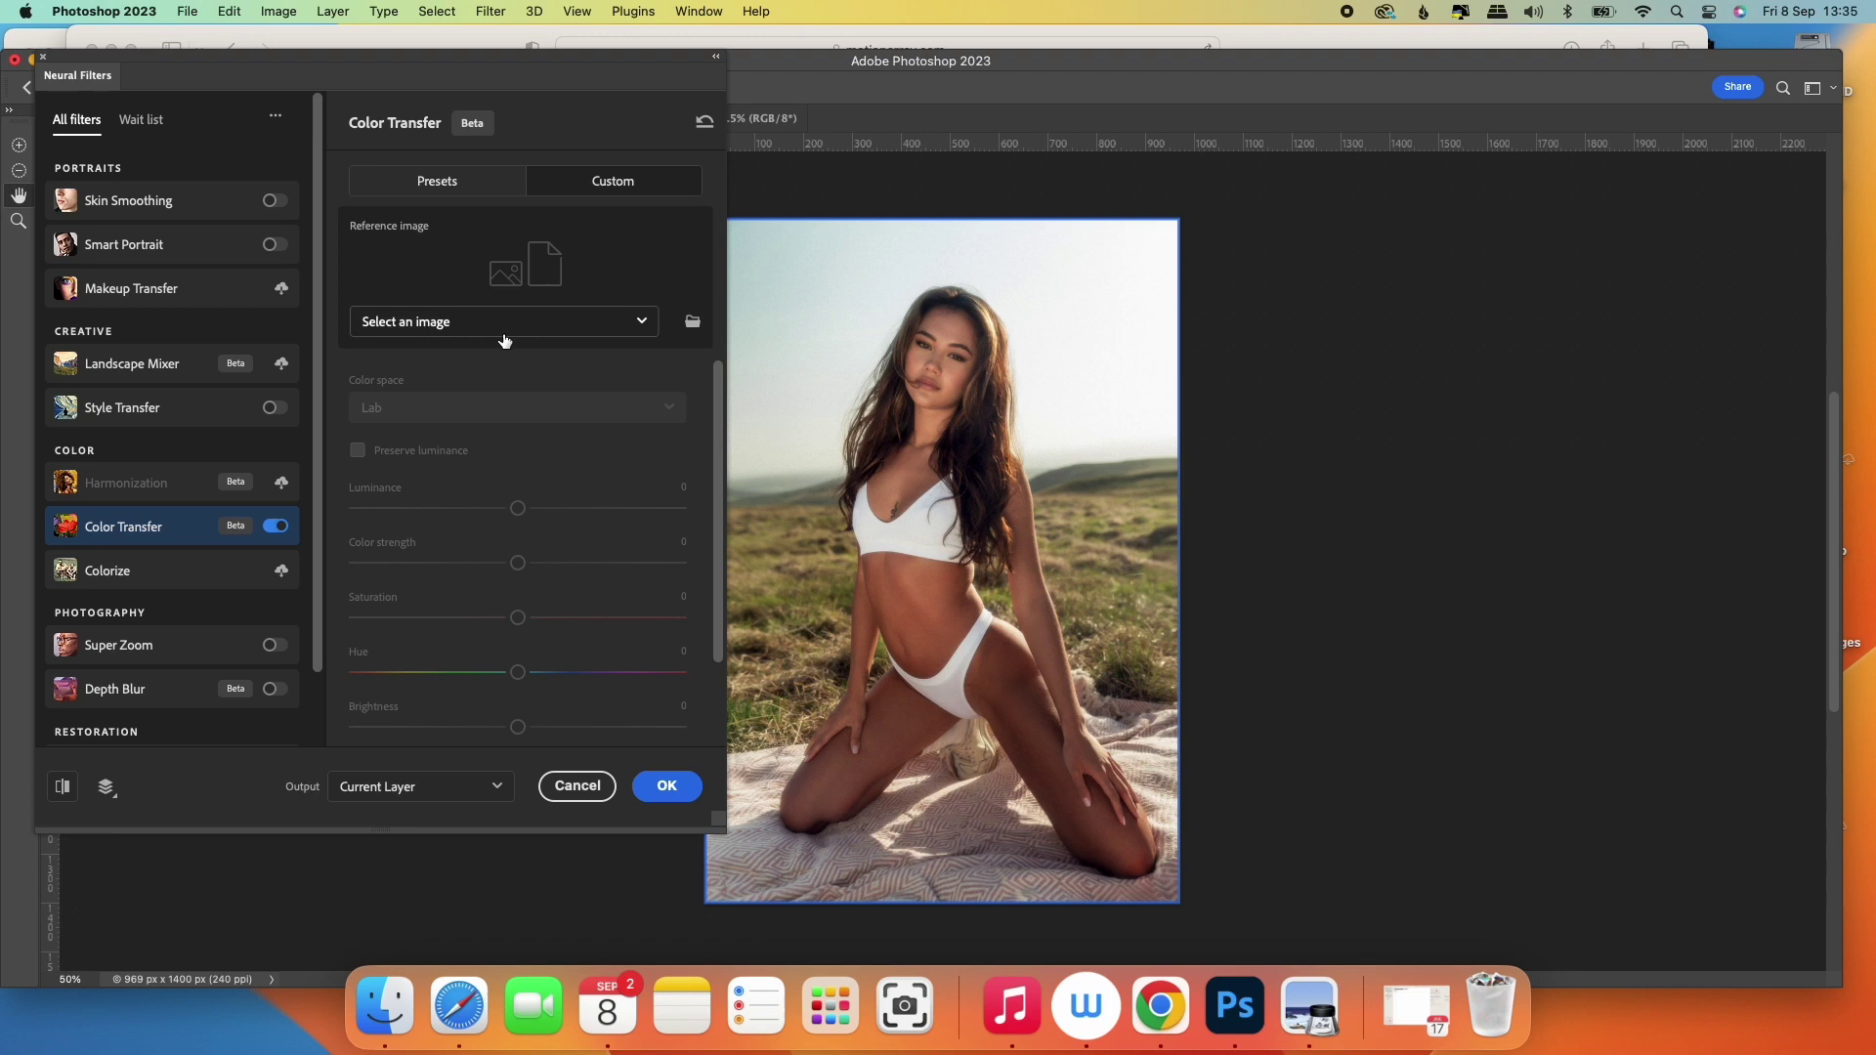
click(637, 325)
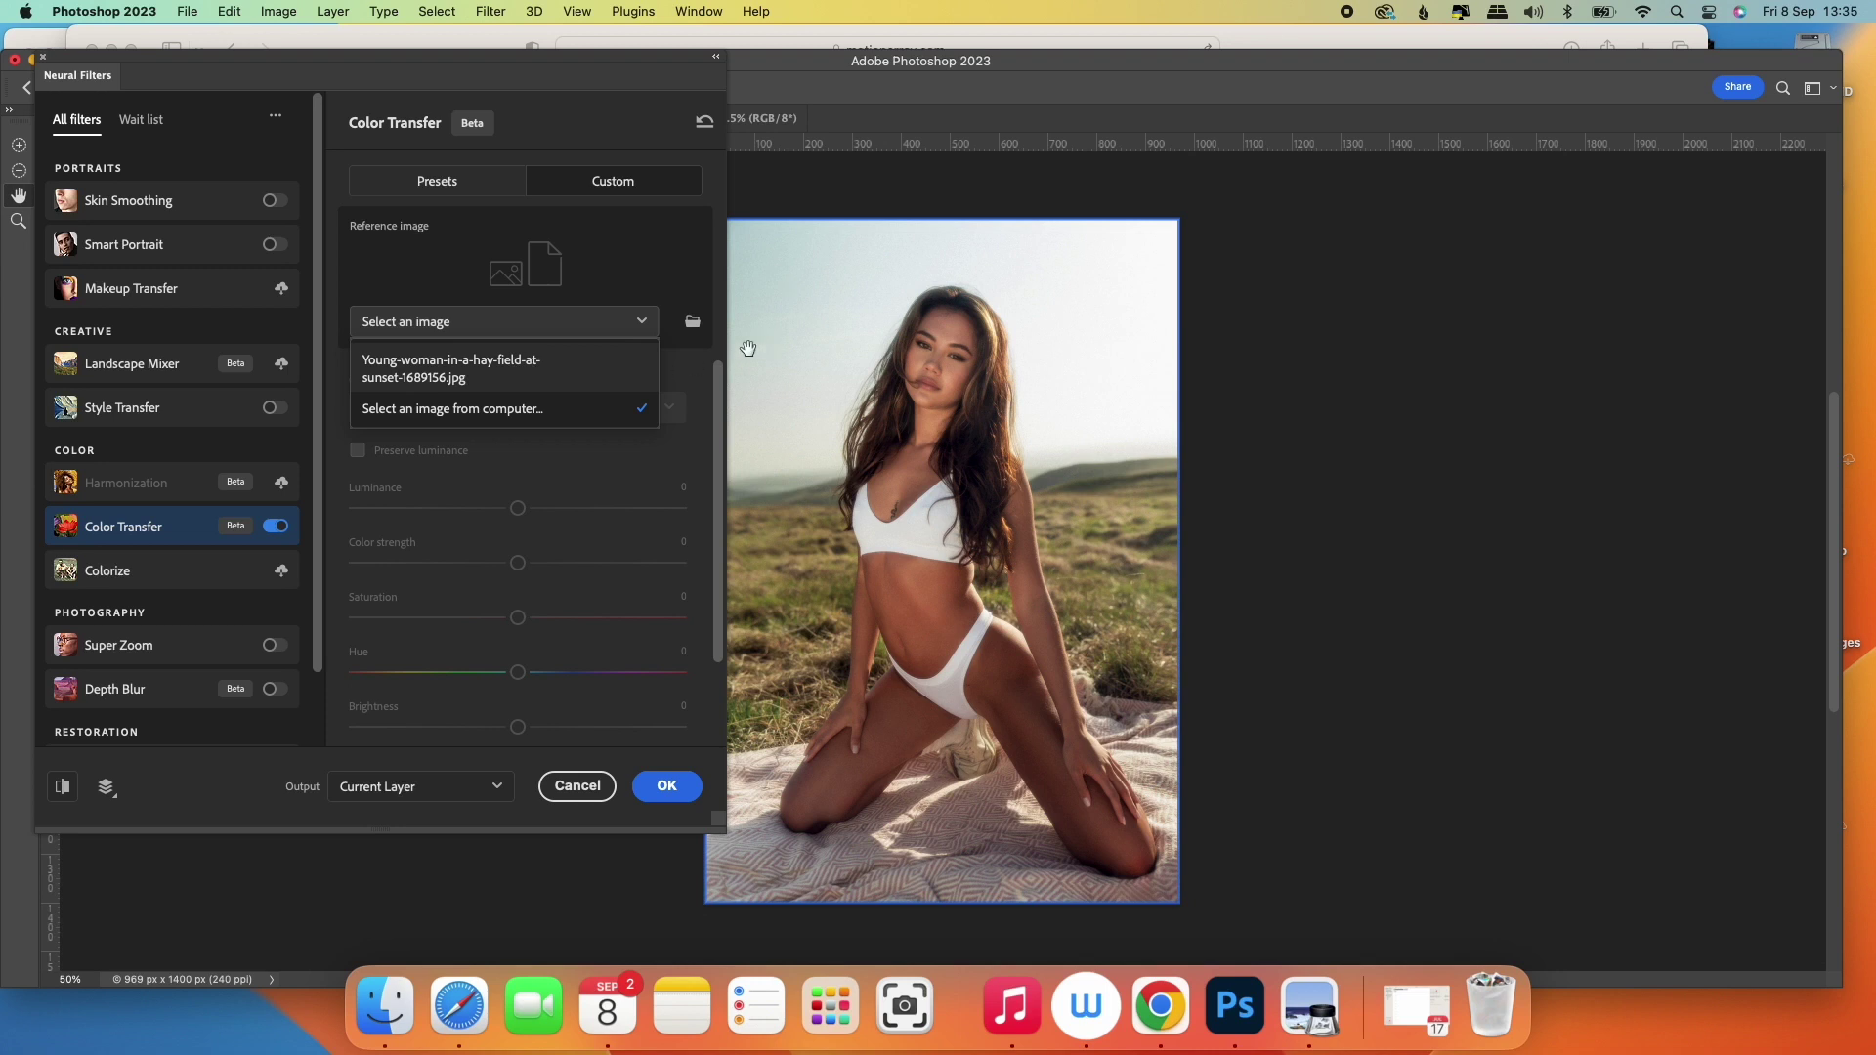
click(570, 369)
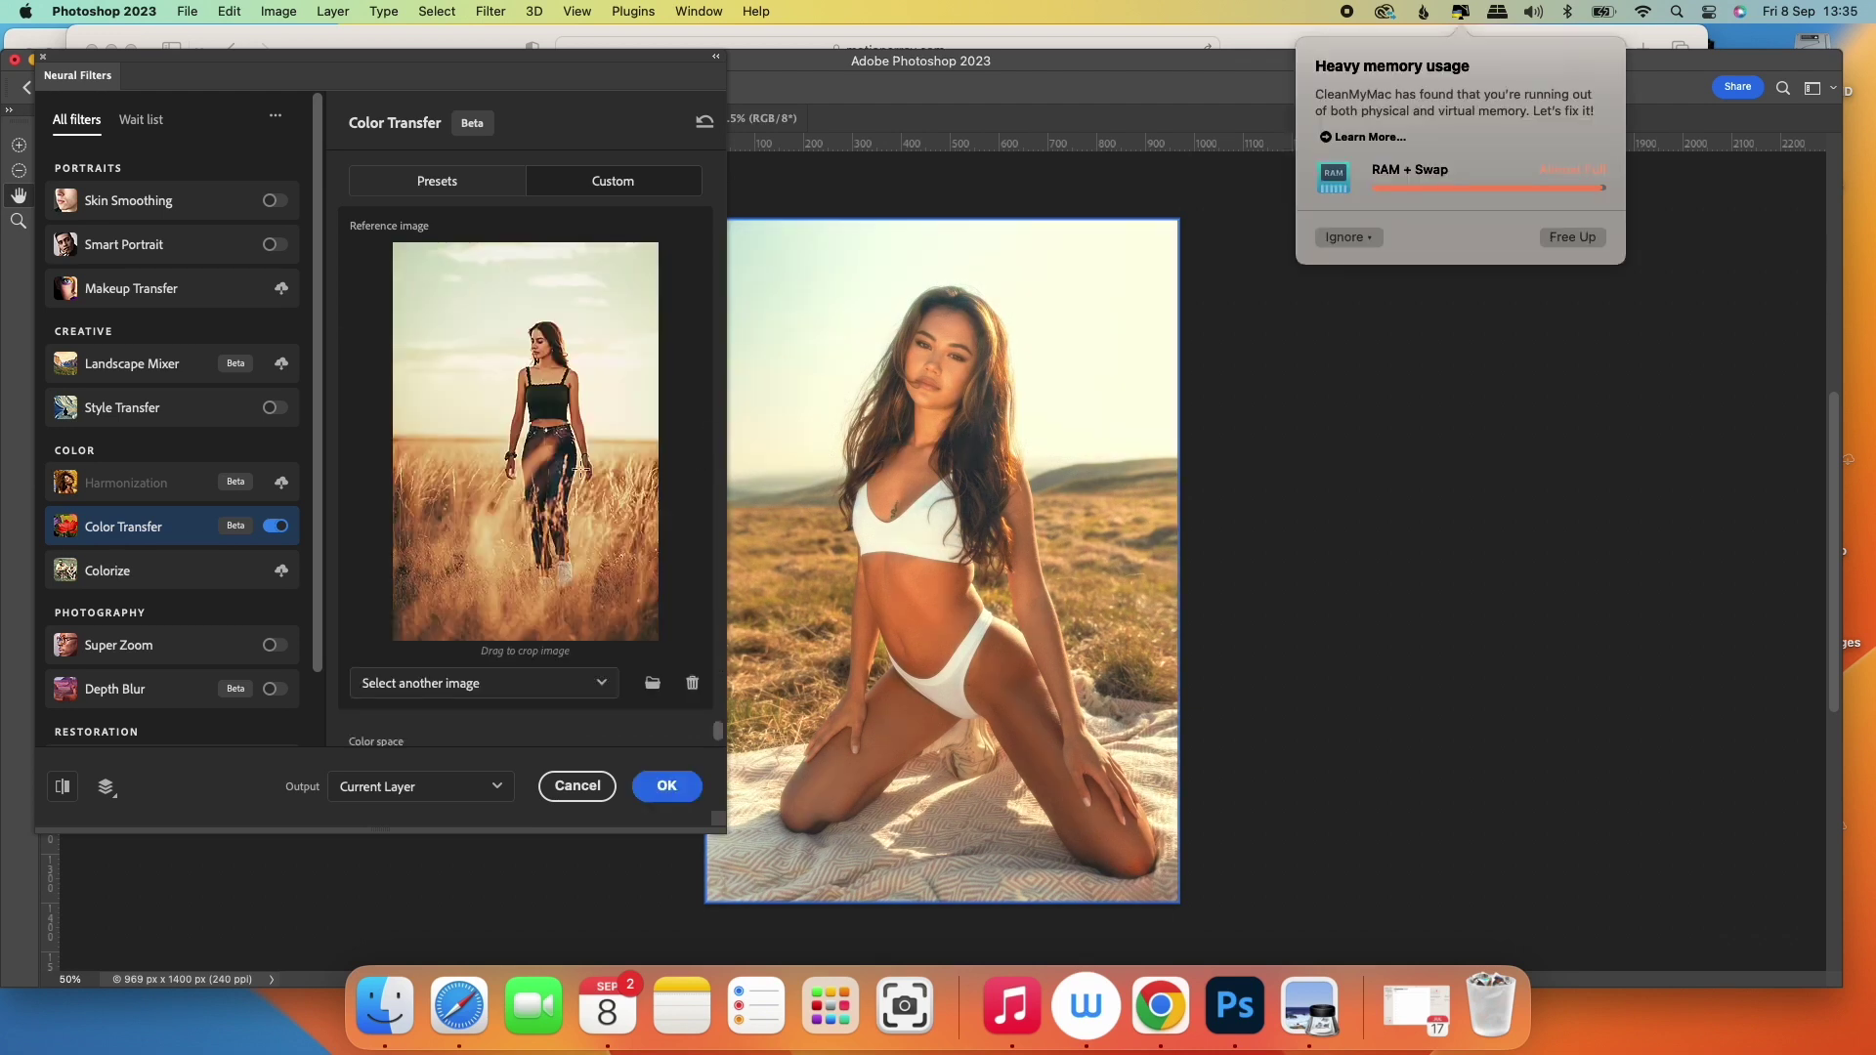
scroll(943, 562, down, 5)
scroll(943, 562, up, 7)
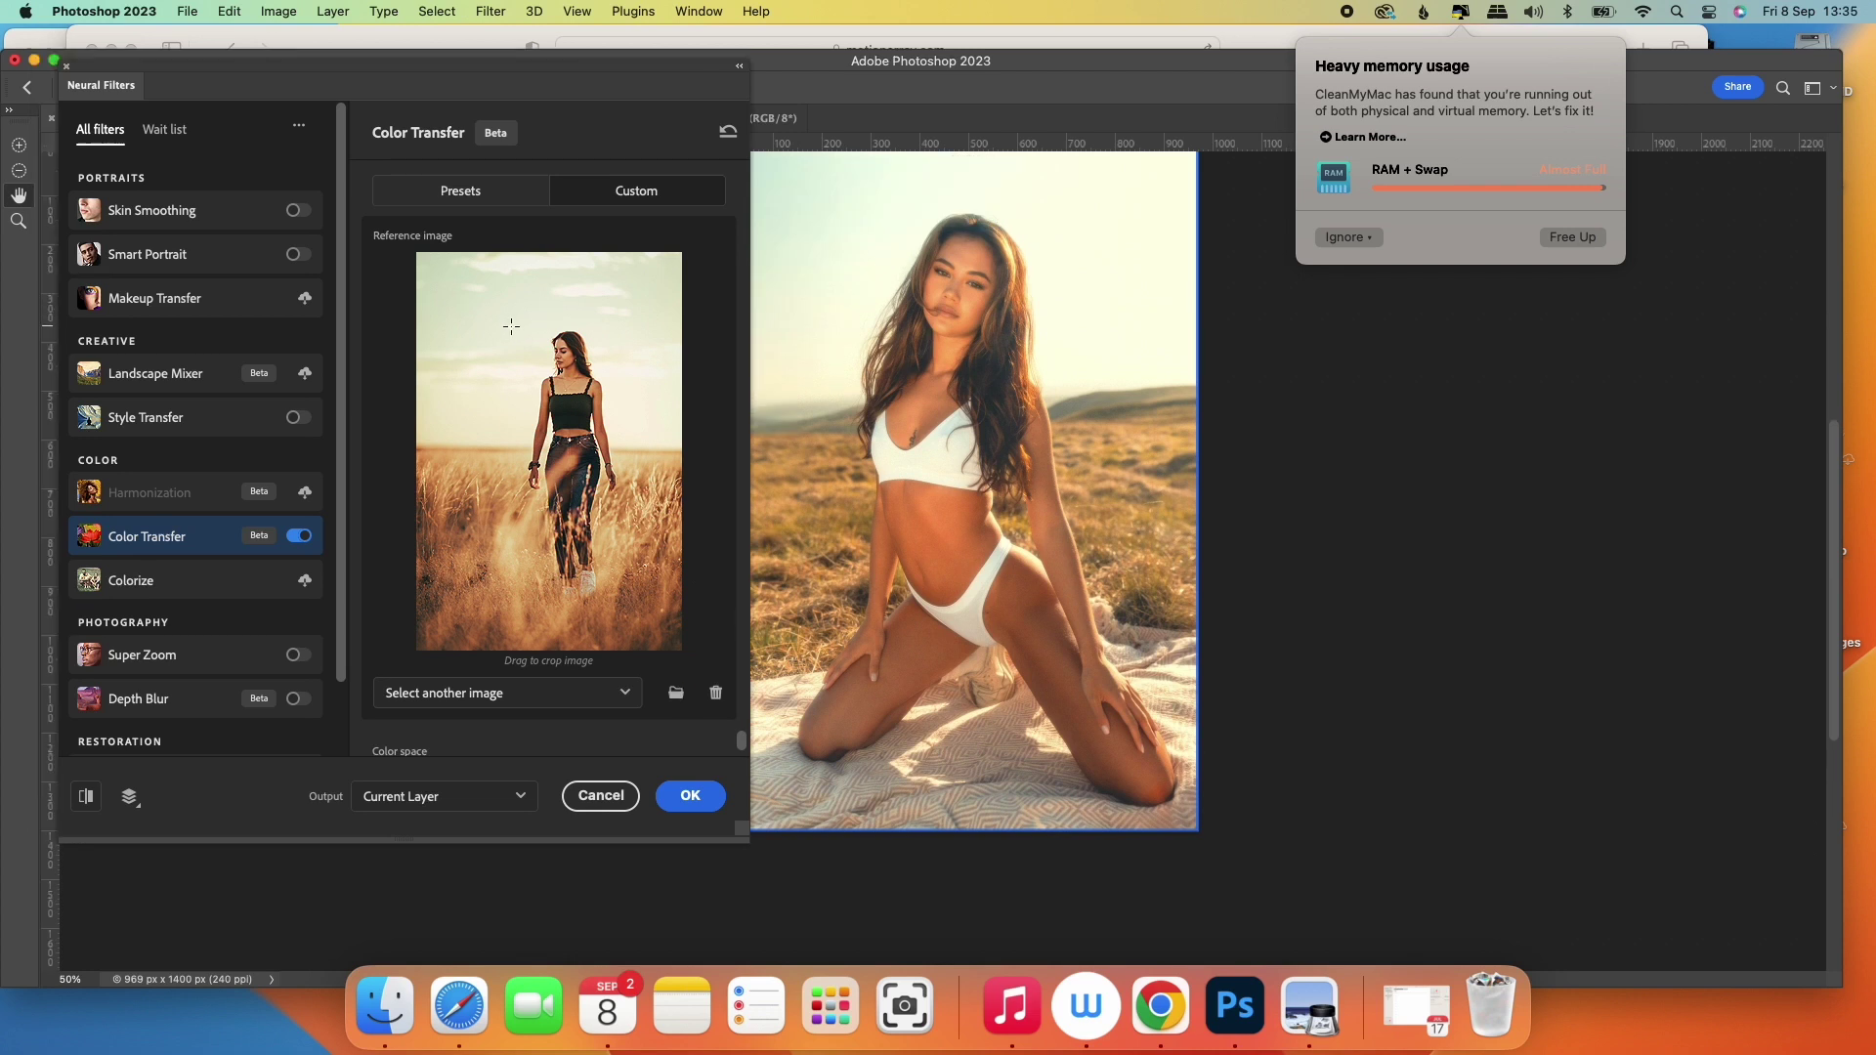
drag(492, 475, 608, 590)
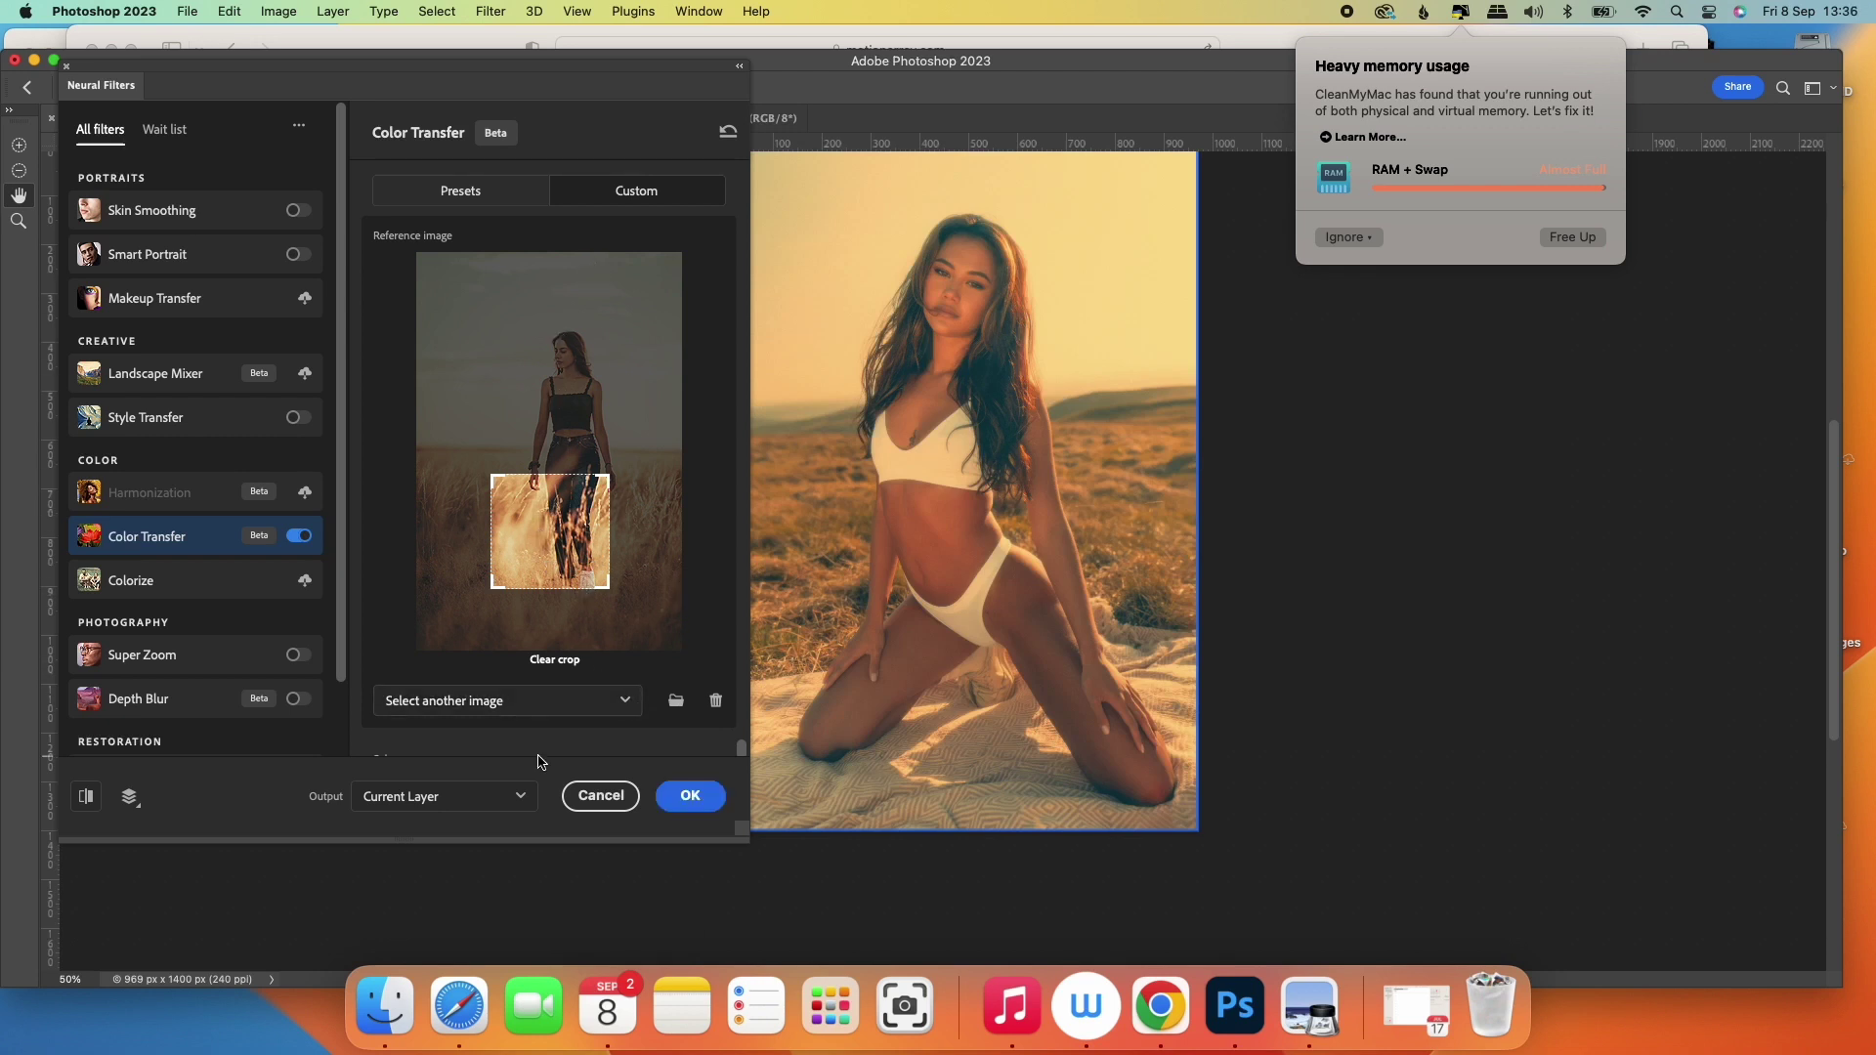
Clear the reference crop and set the Color Transfer colour space to RGB.
click(554, 660)
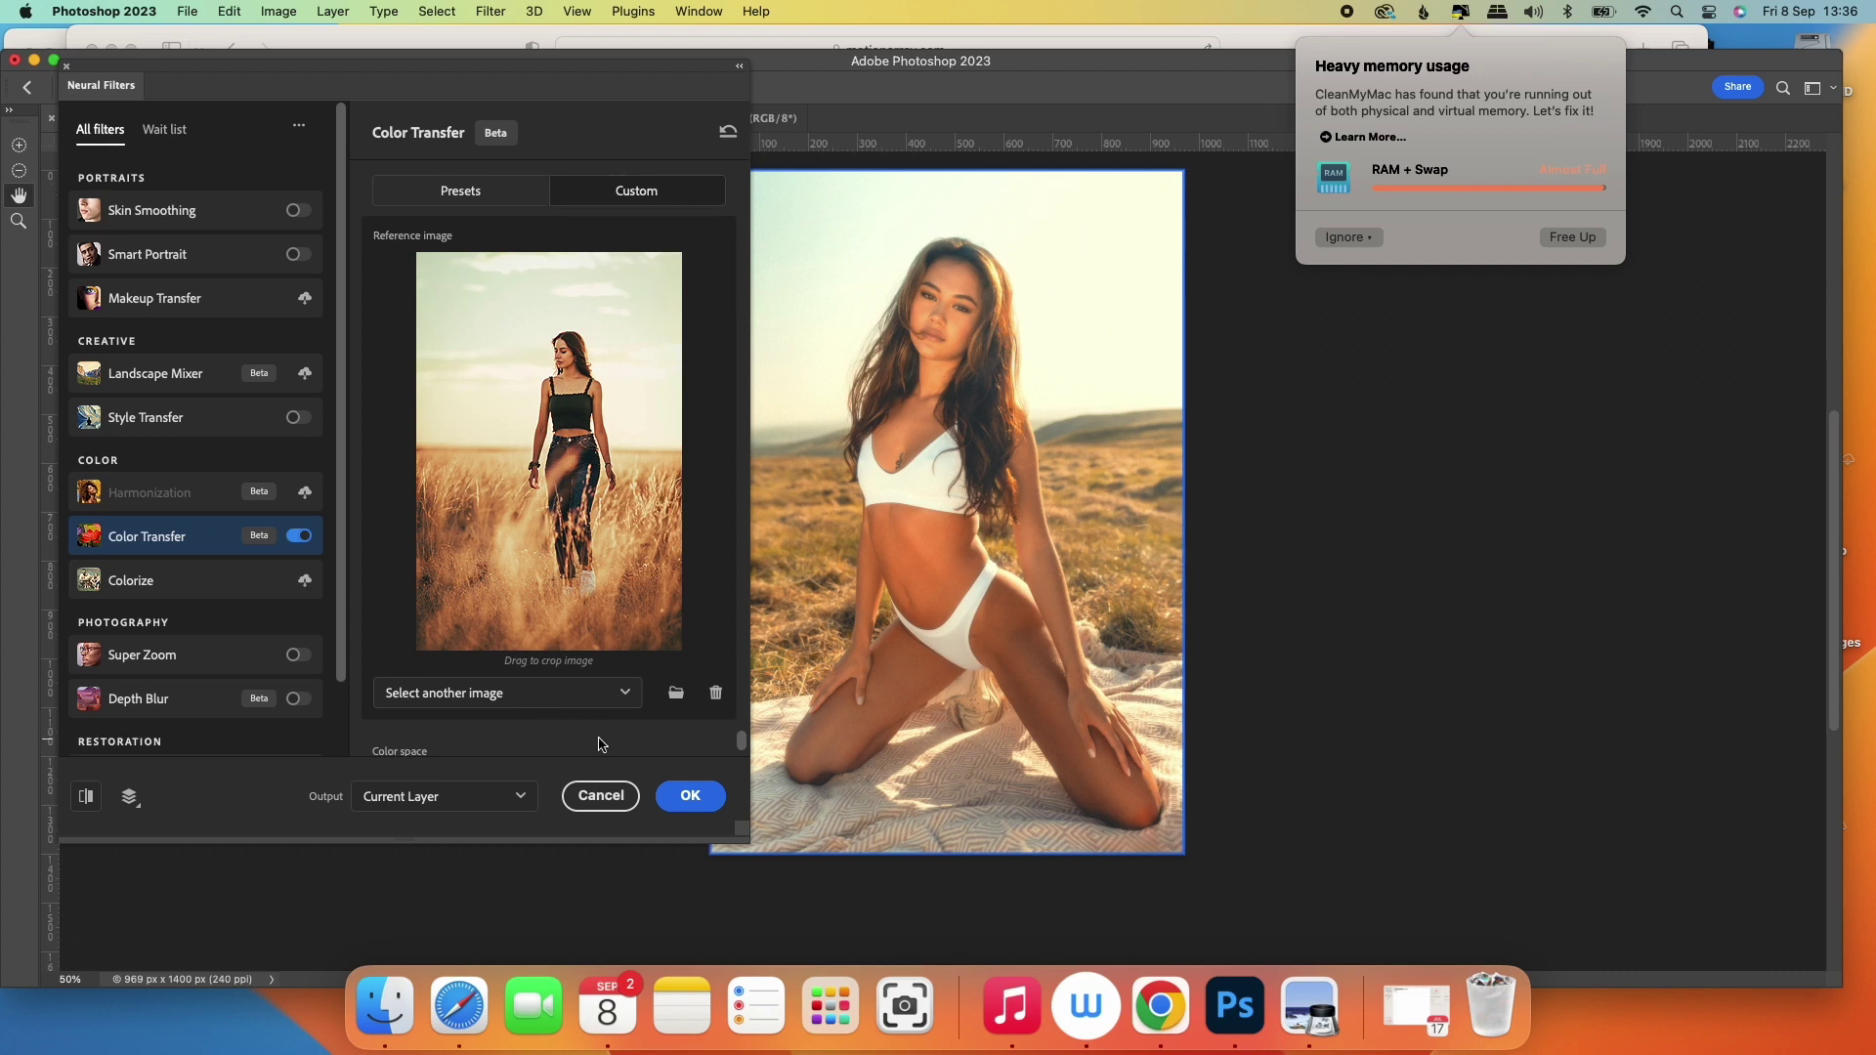
scroll(600, 744, down, 3)
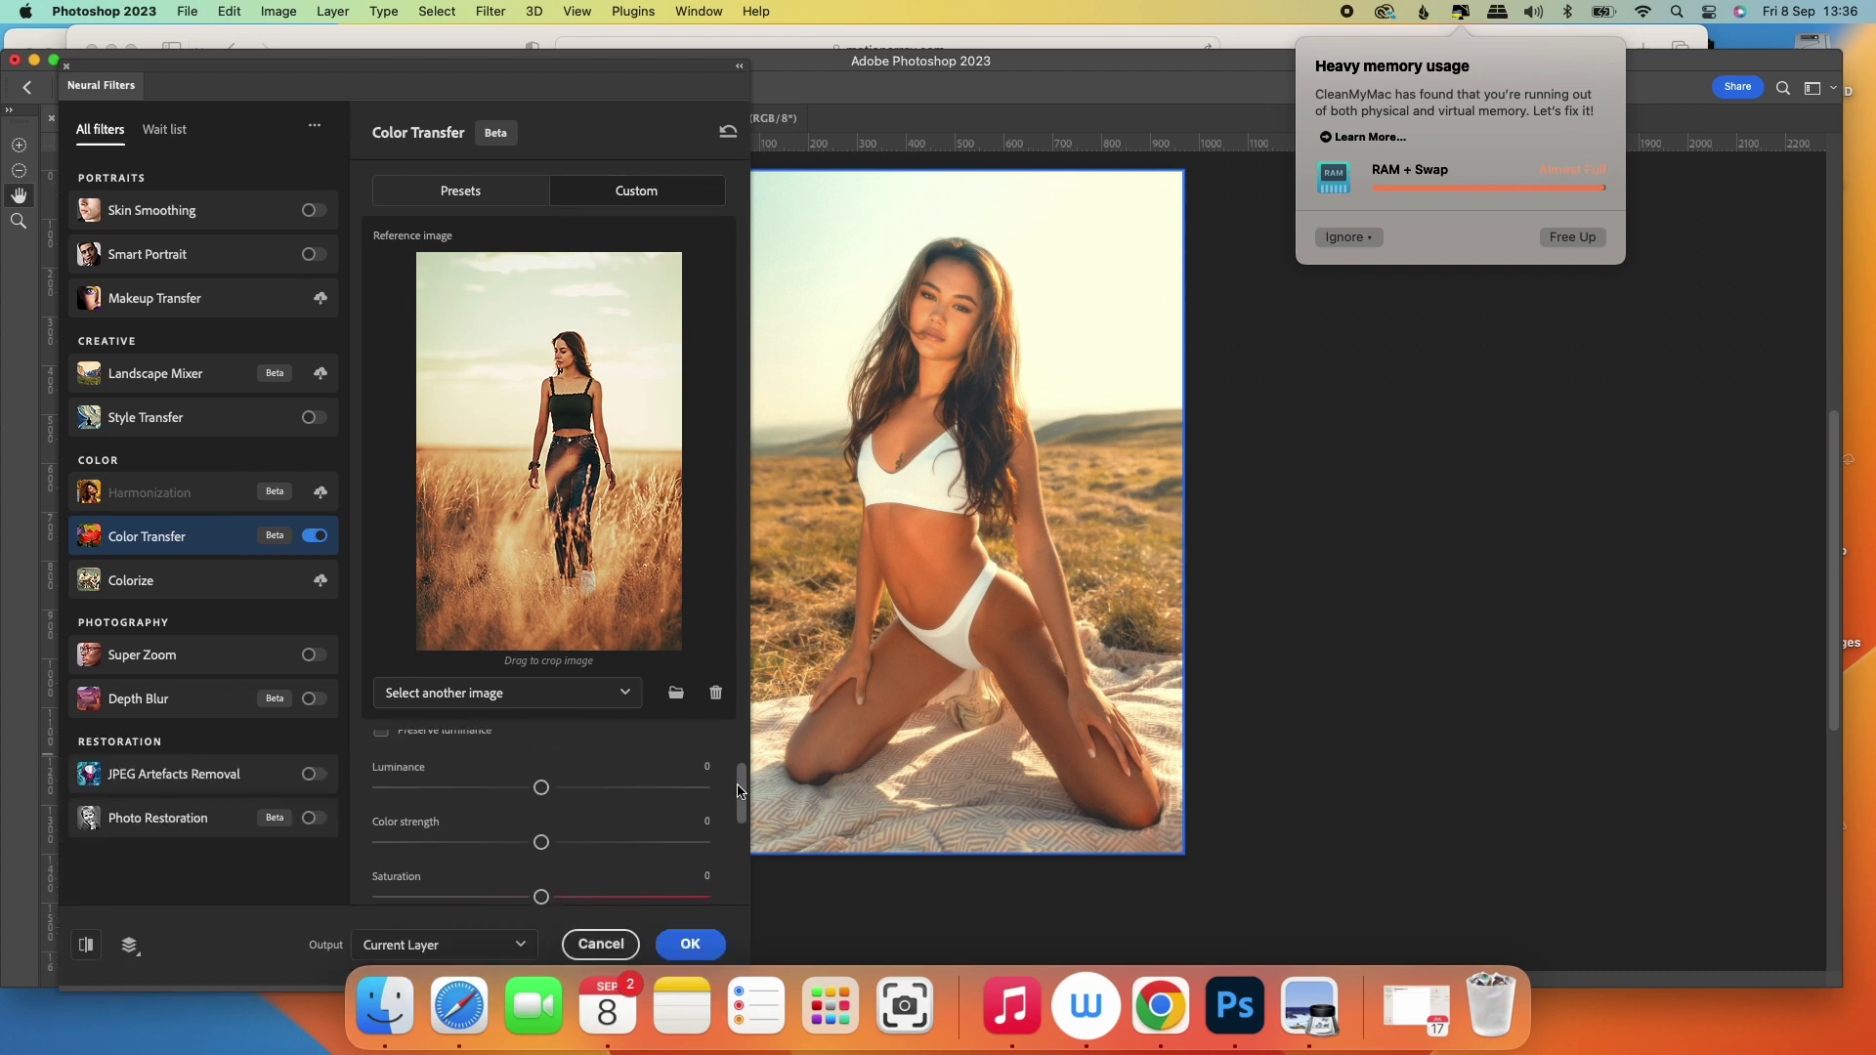
drag(740, 792, 735, 756)
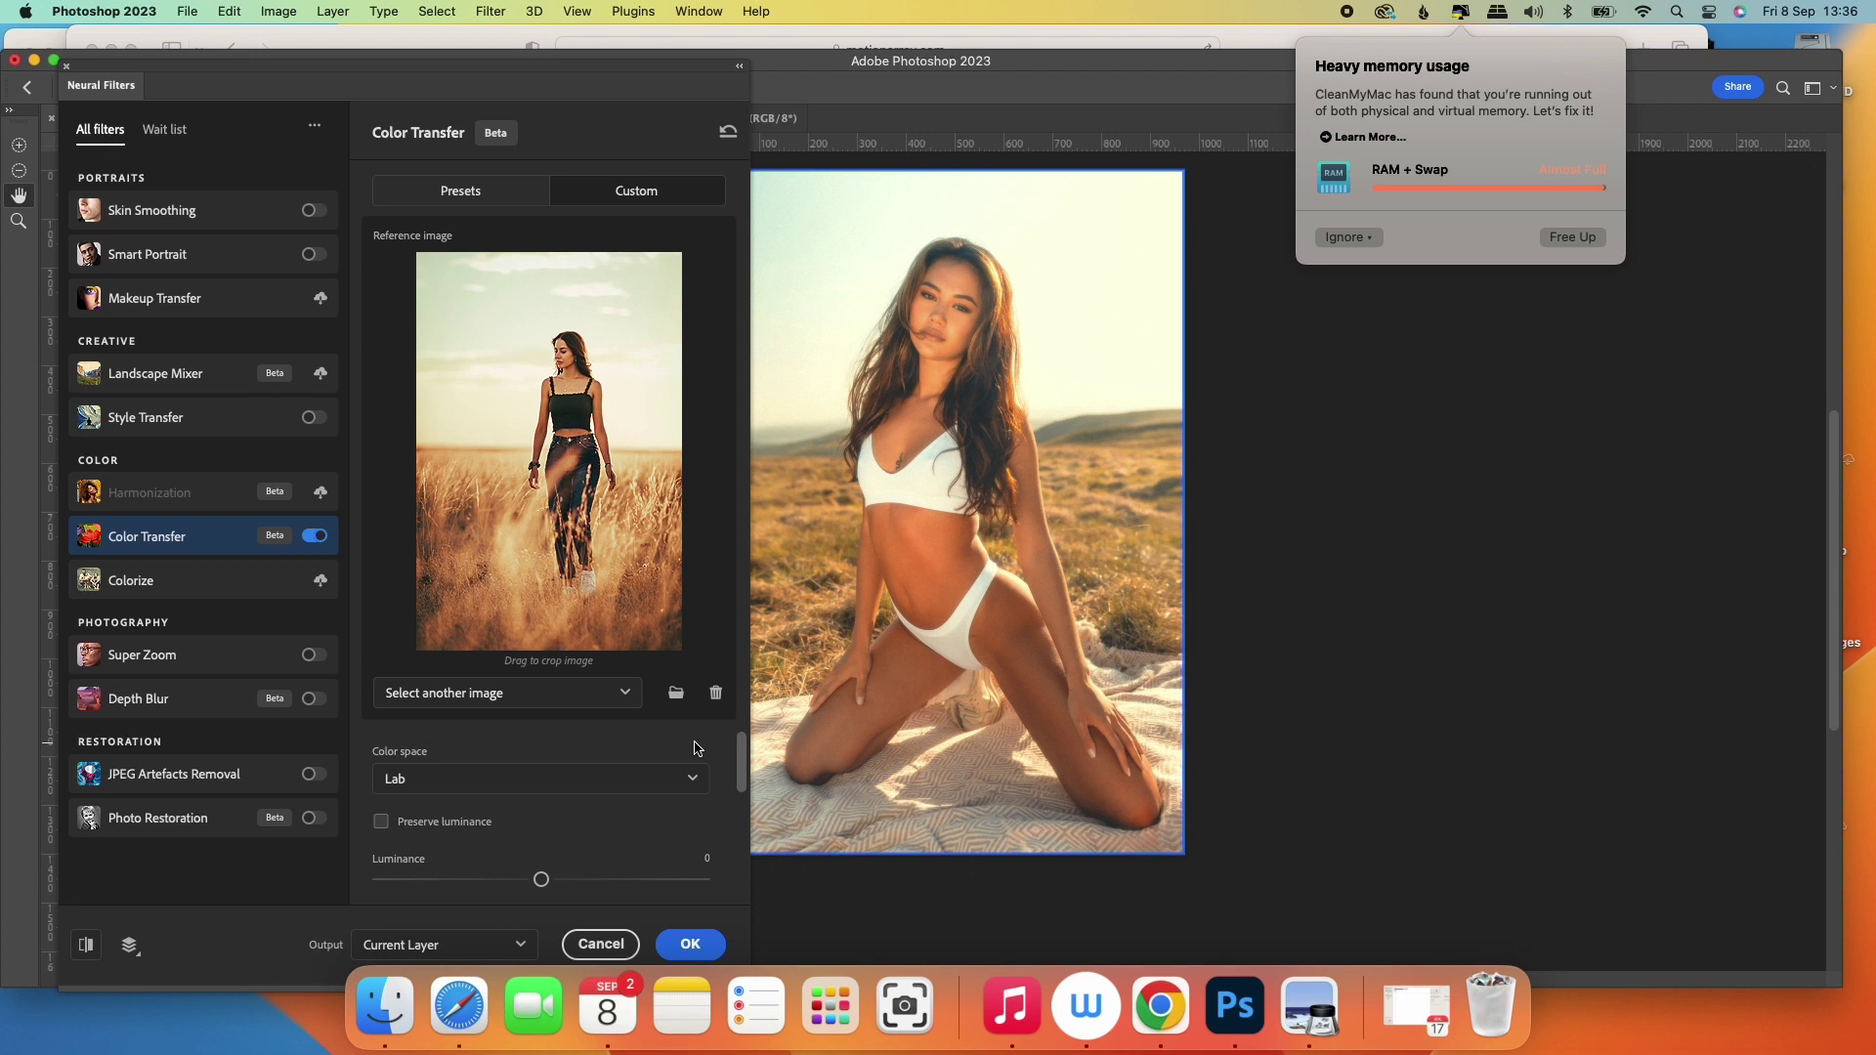
click(694, 780)
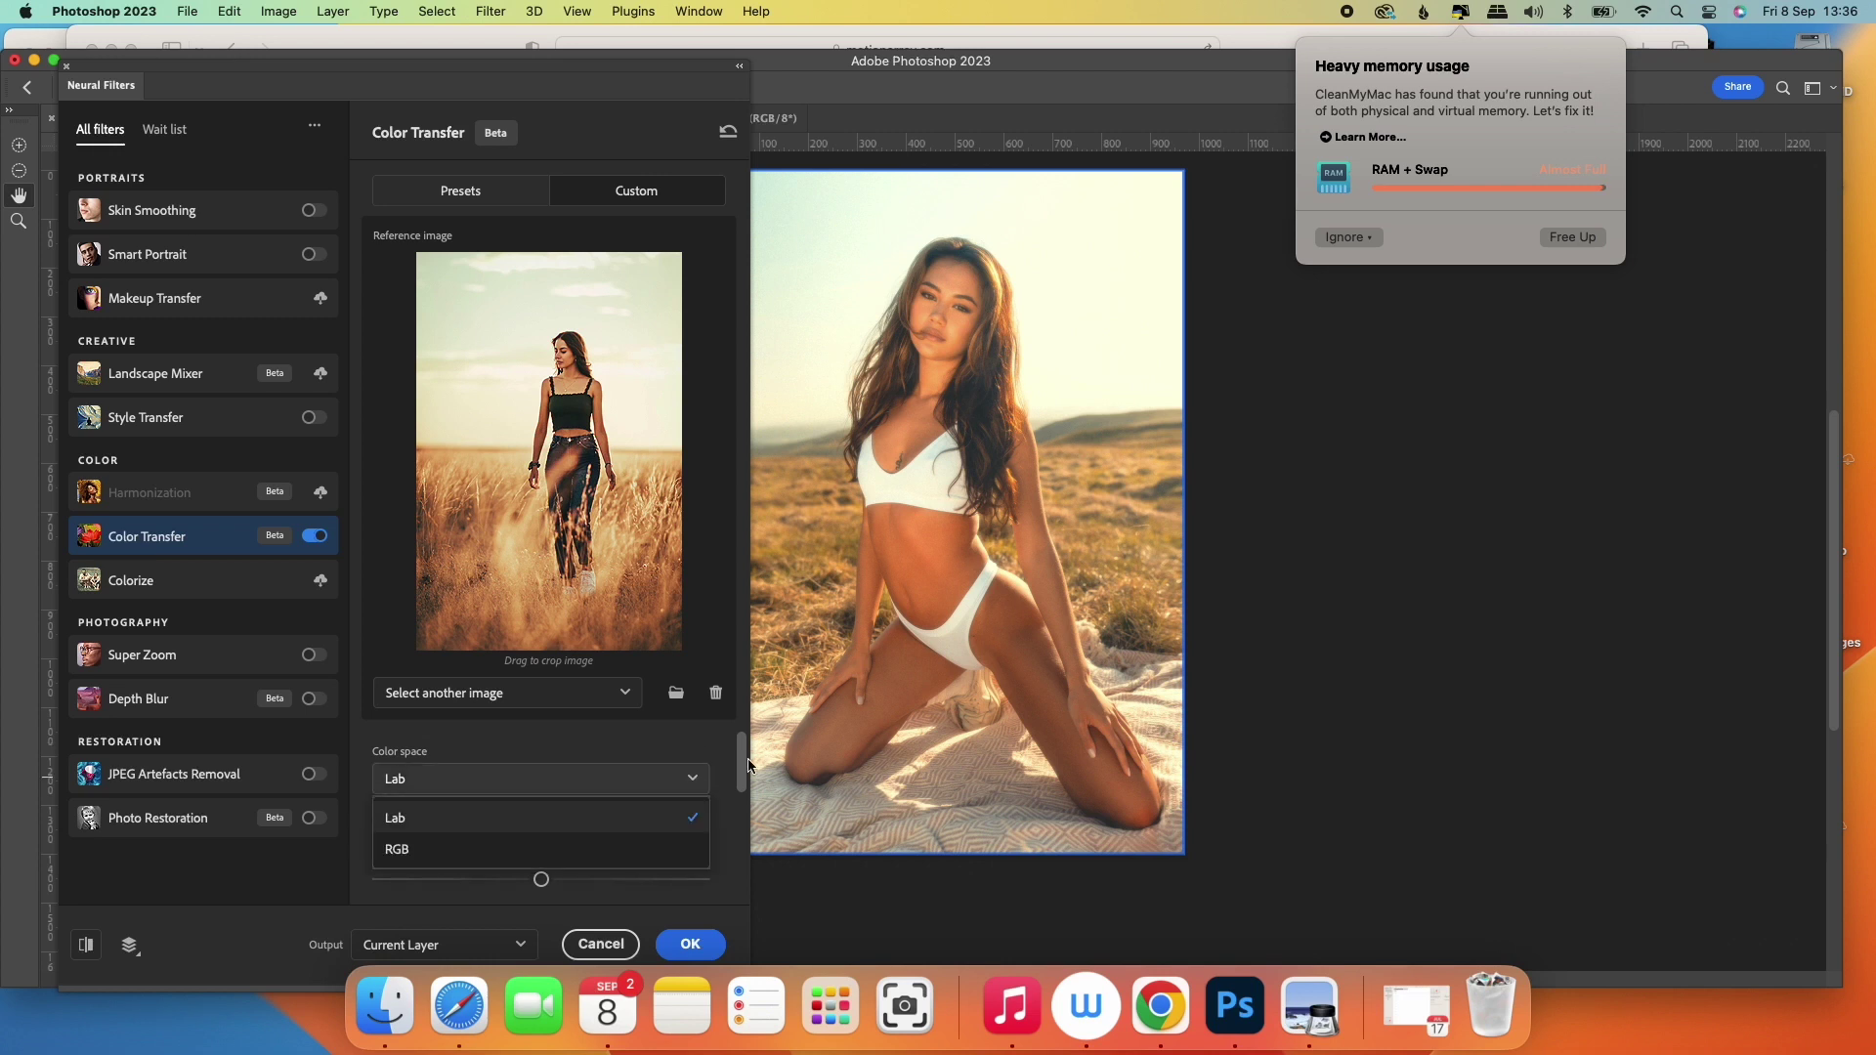
click(719, 817)
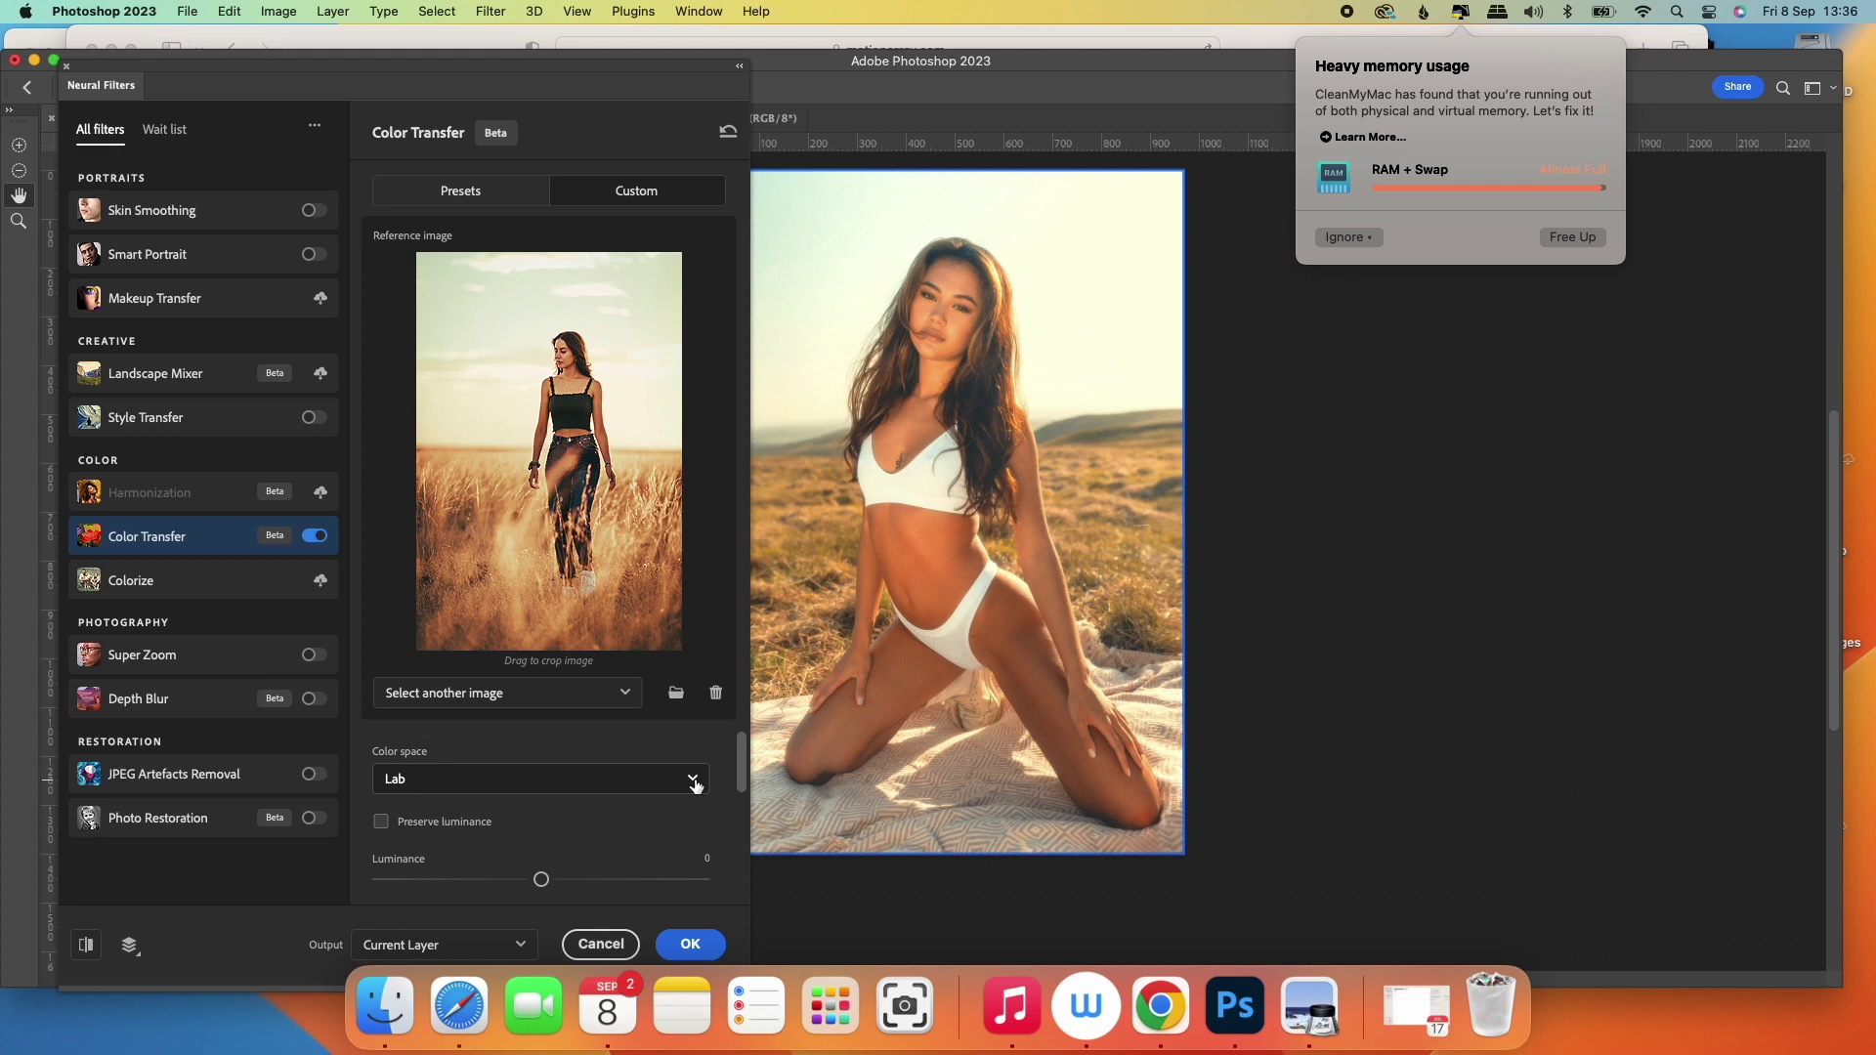
click(694, 780)
click(531, 846)
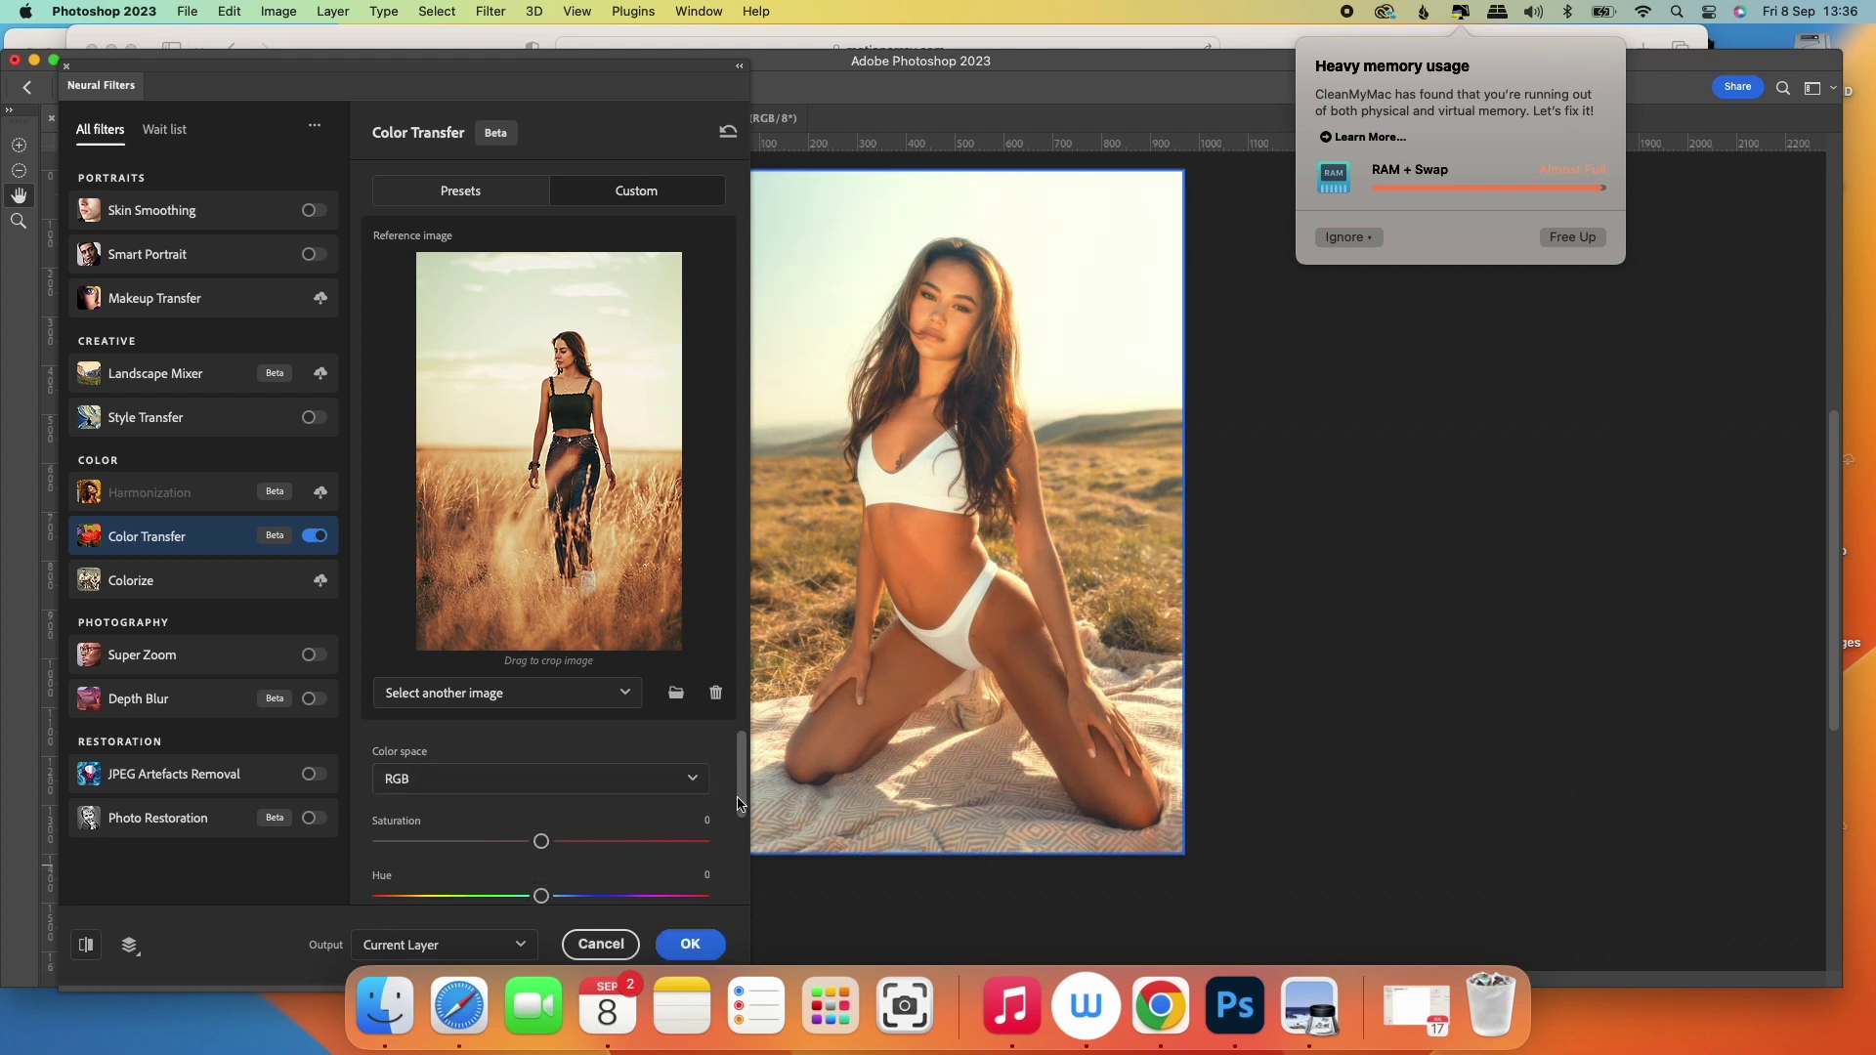
drag(743, 811, 740, 842)
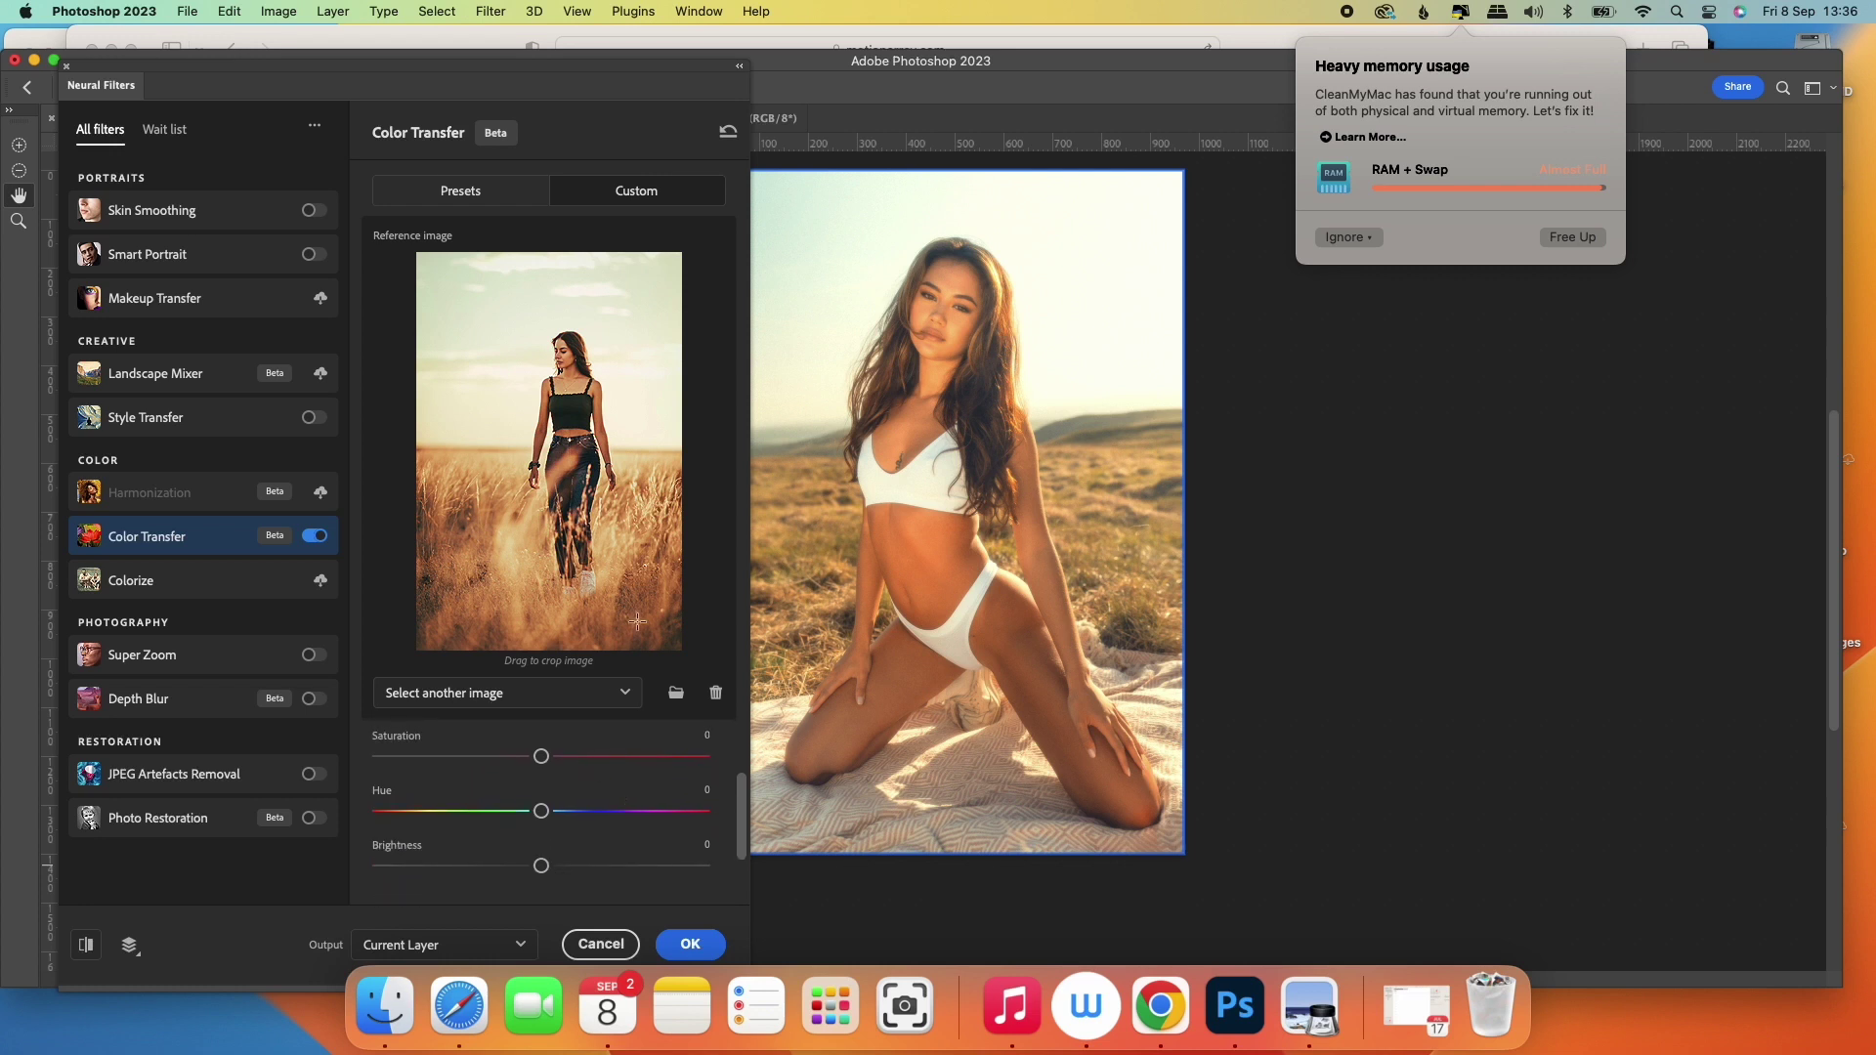
Set Color Transfer Saturation to -1, Hue to -2 and Brightness to -7.
click(545, 759)
drag(544, 765, 538, 763)
mouse_move(540, 866)
mouse_down()
mouse_move(486, 868)
mouse_move(521, 874)
mouse_up()
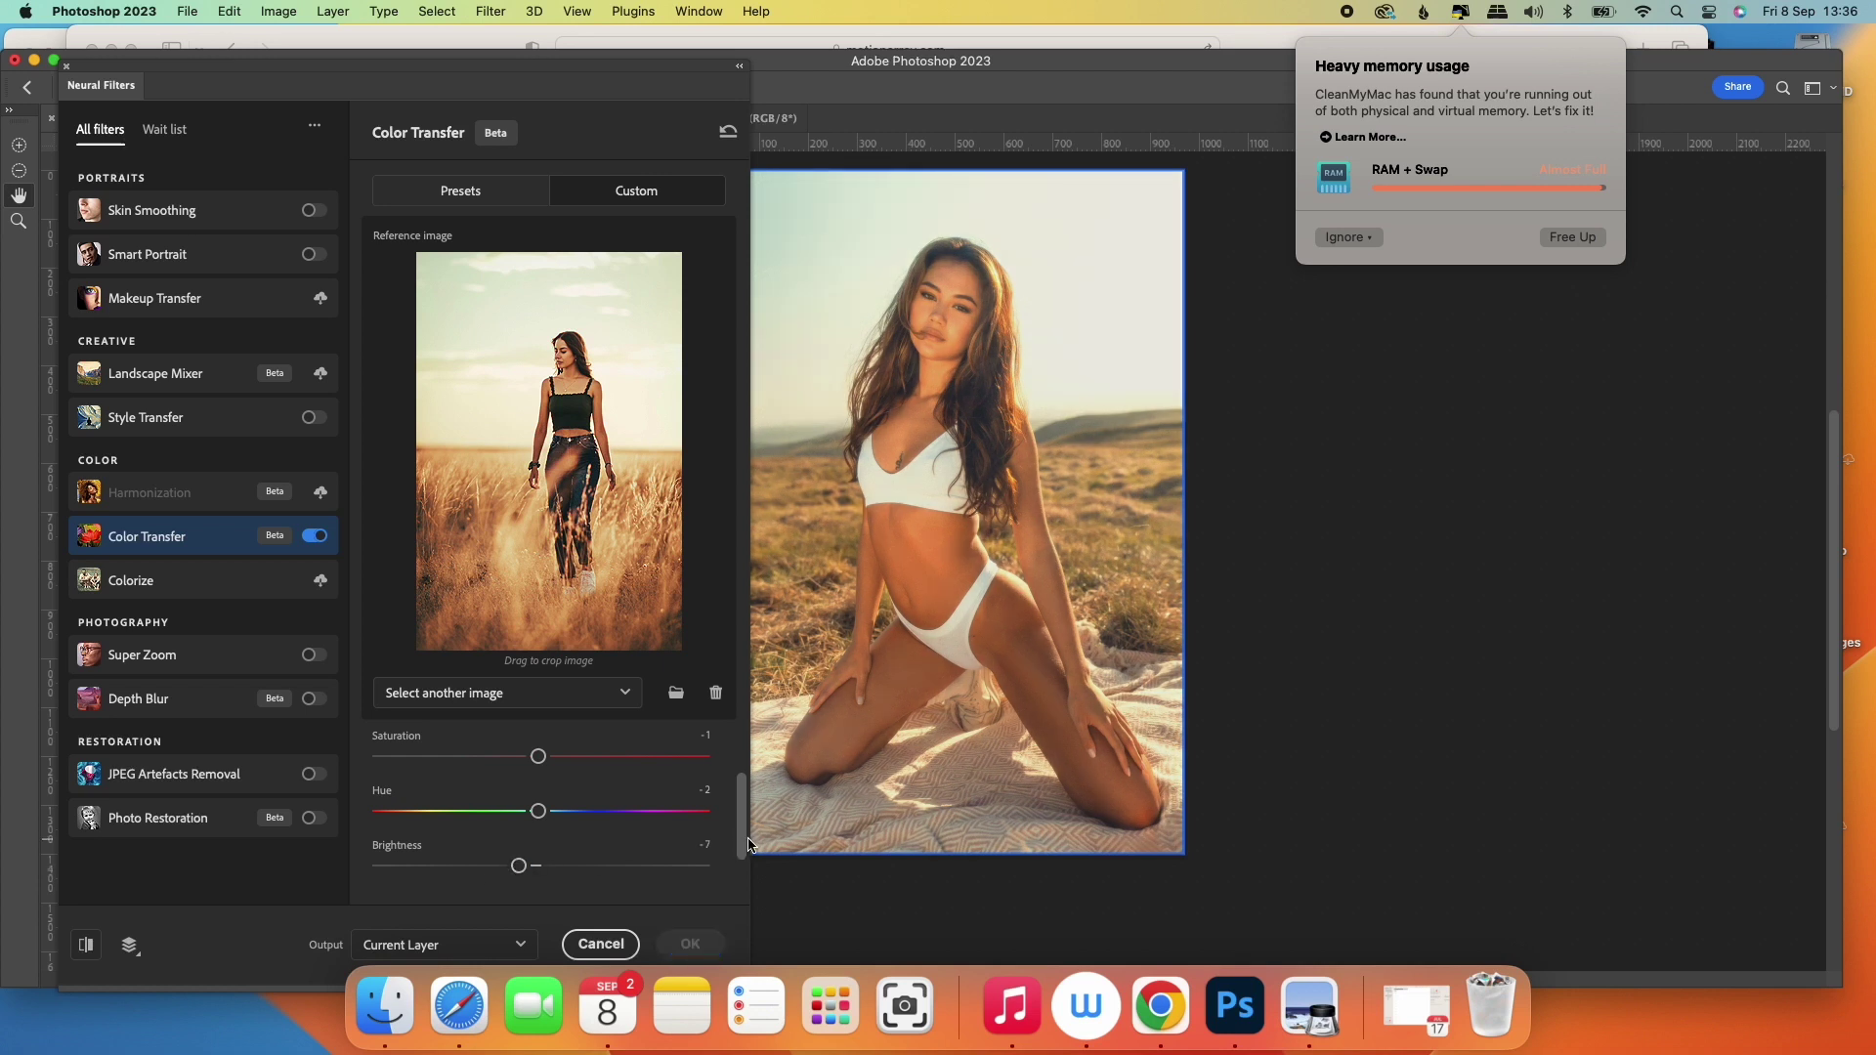
scroll(742, 846, down, 3)
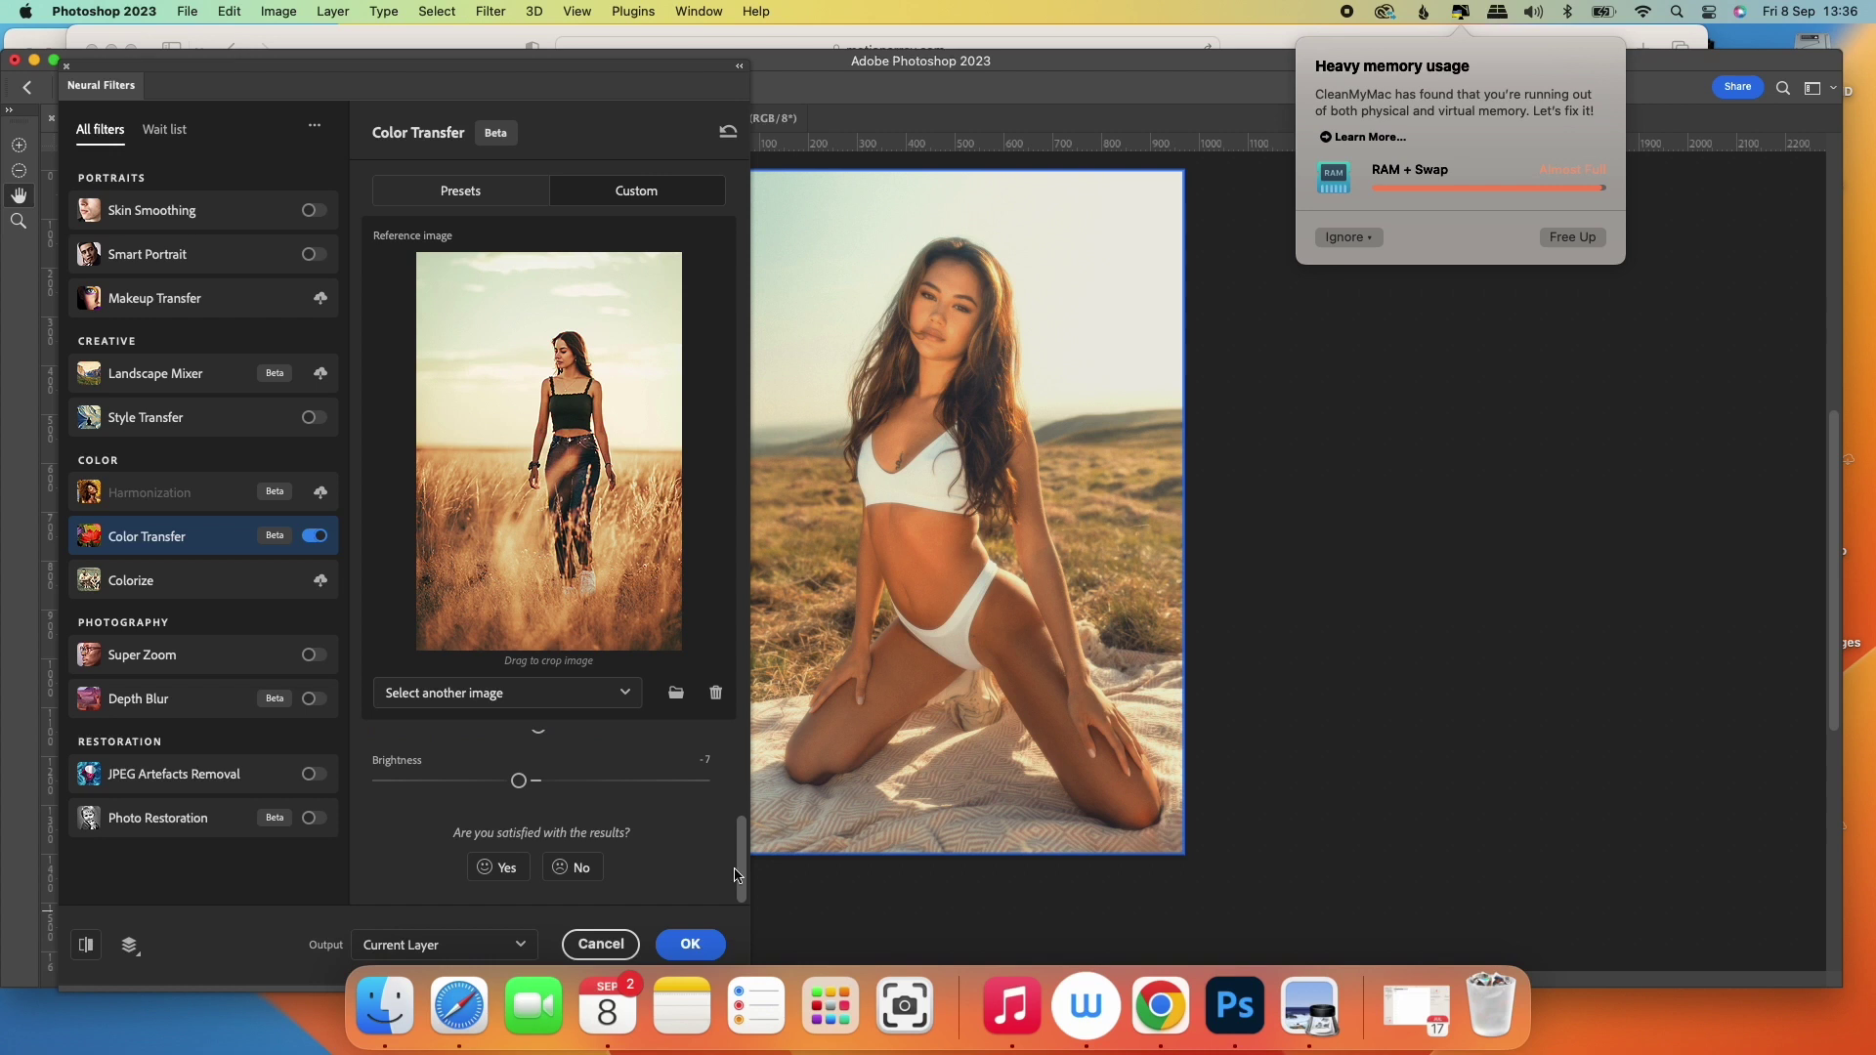
drag(738, 858, 738, 736)
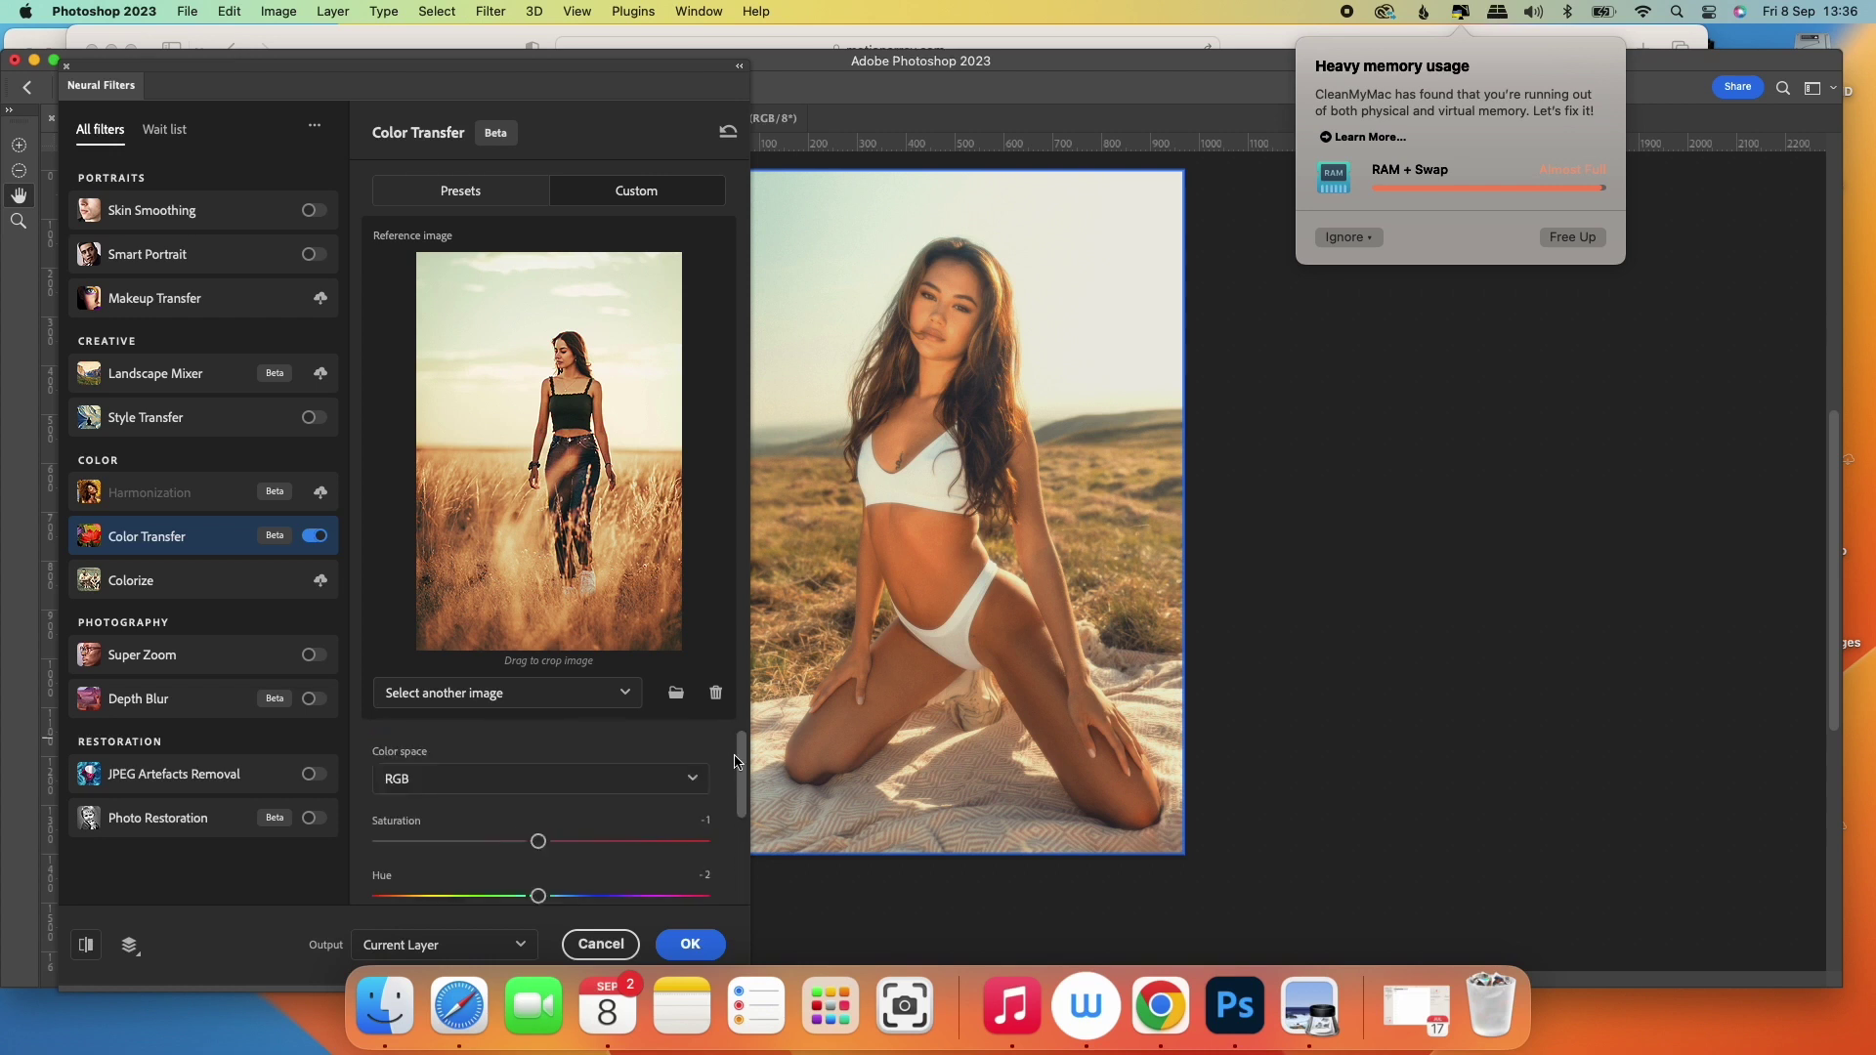
drag(740, 799, 741, 882)
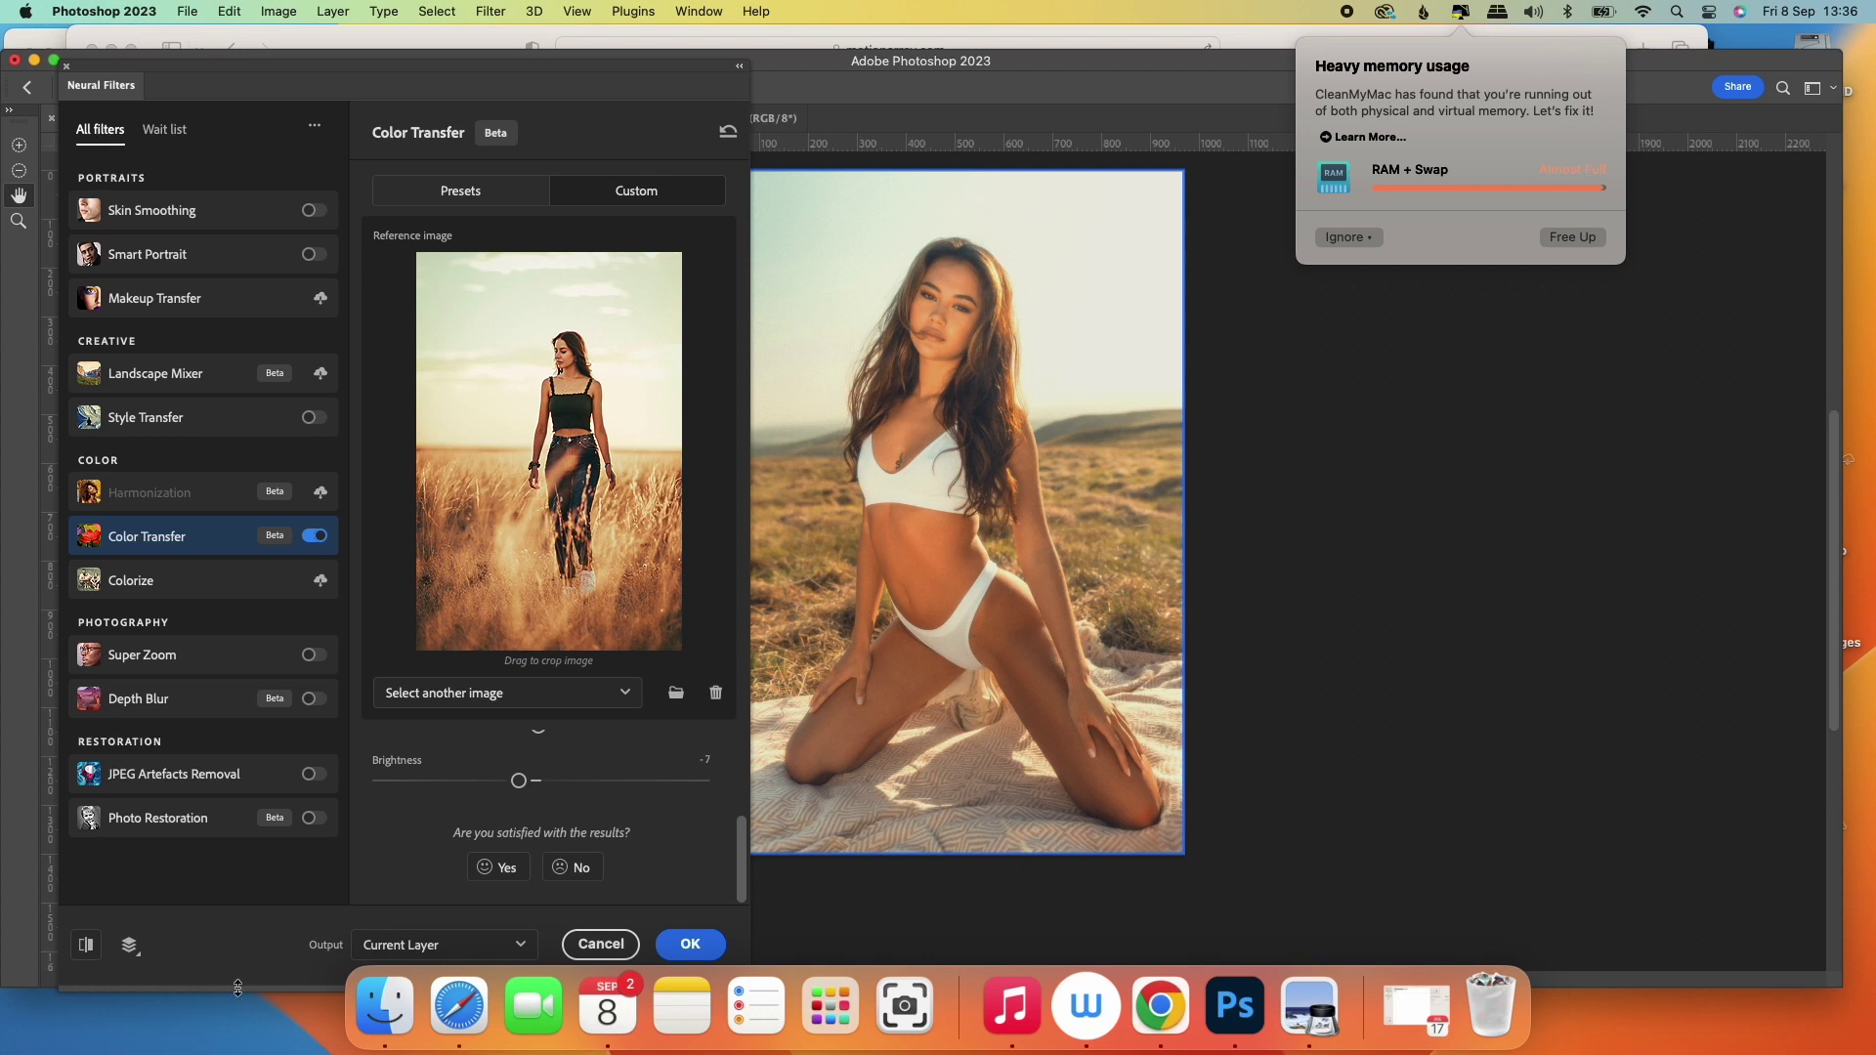
Output the Color Transfer as a Smart Filter on Layer 1 and apply it.
drag(238, 988, 249, 934)
click(520, 890)
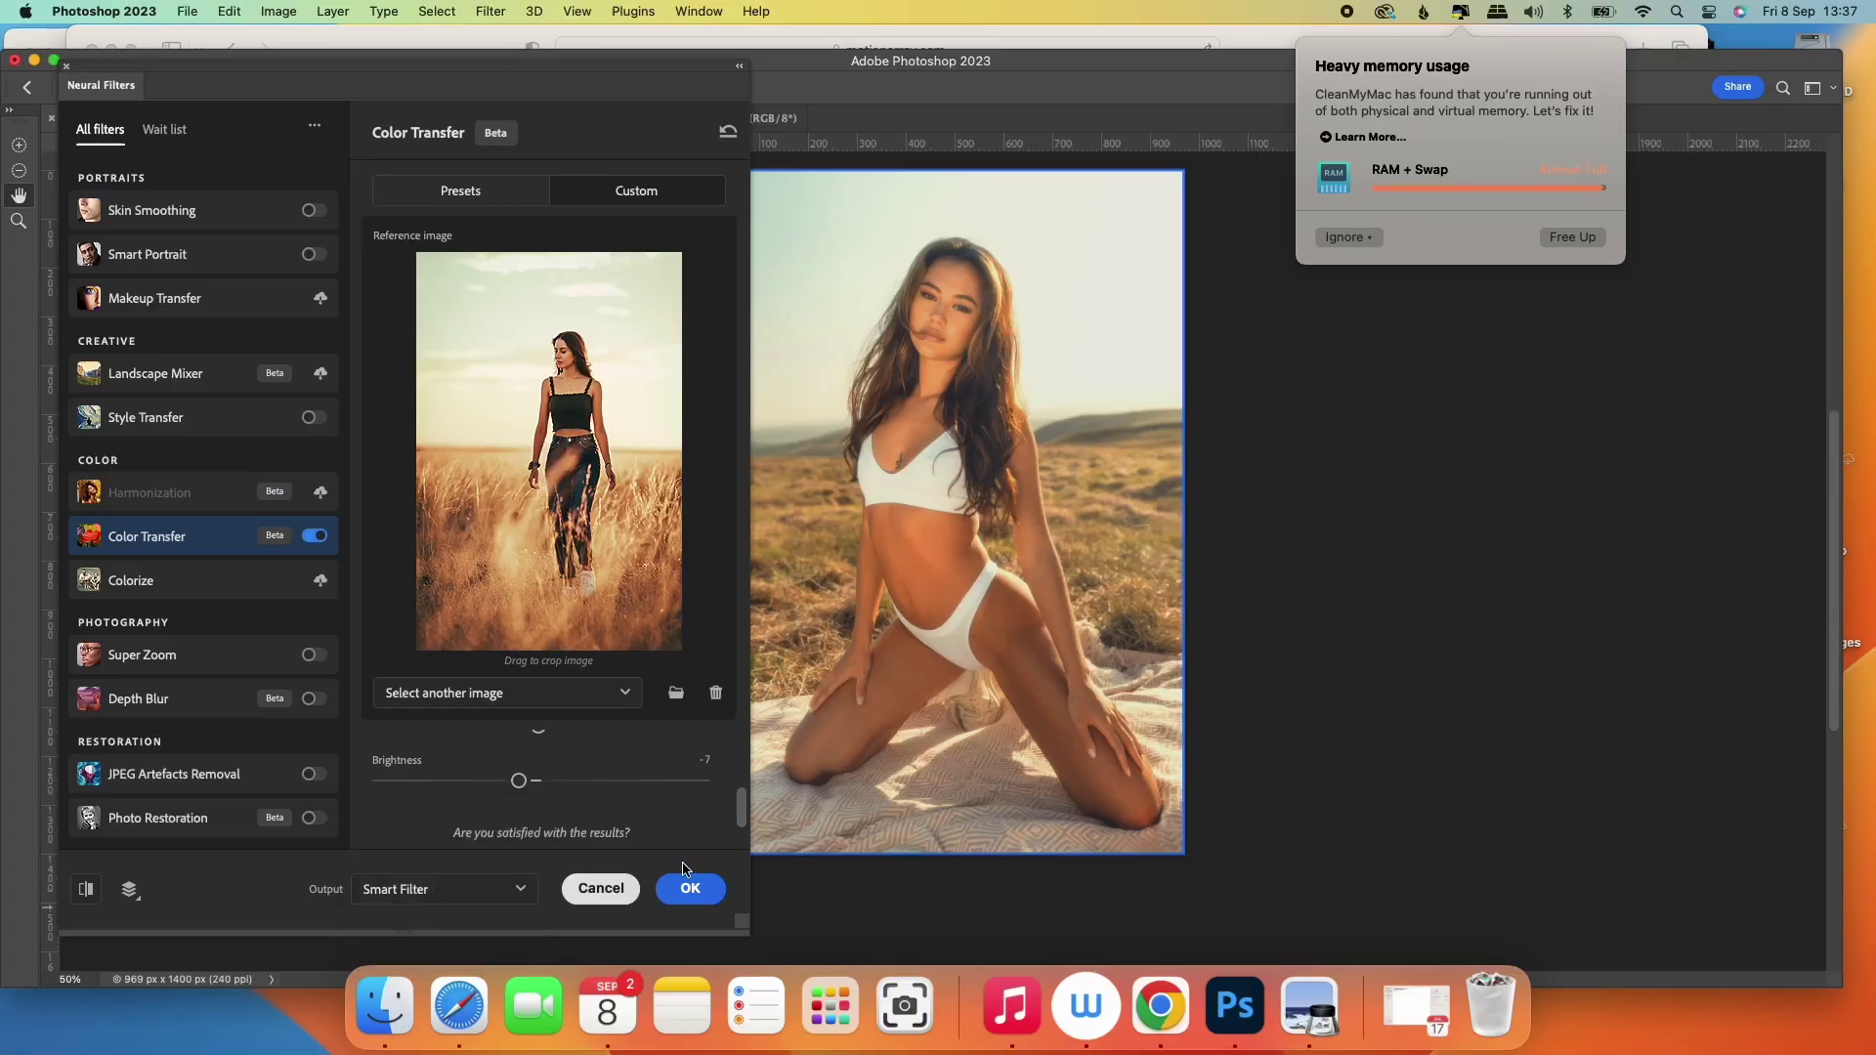
click(689, 889)
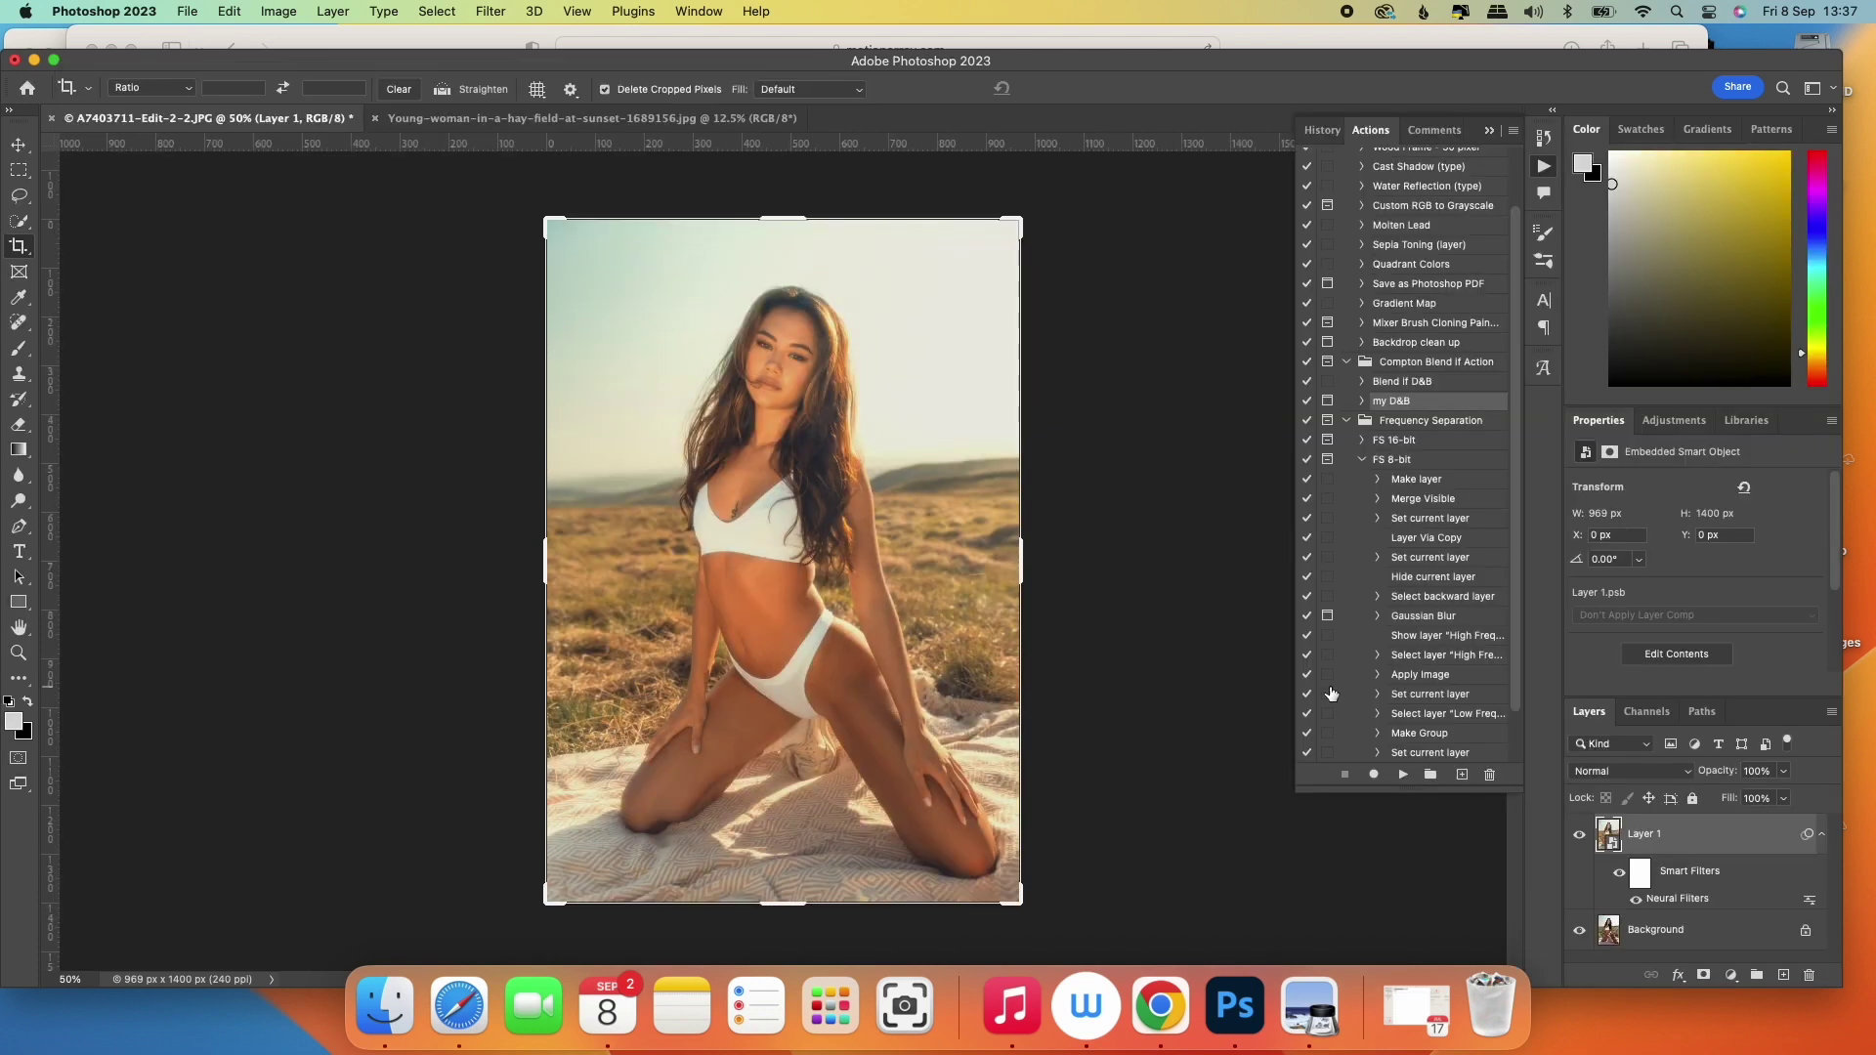
Compare Layer 1 against the original, set its opacity to 77%, and reopen the Neural Filters settings.
click(1581, 837)
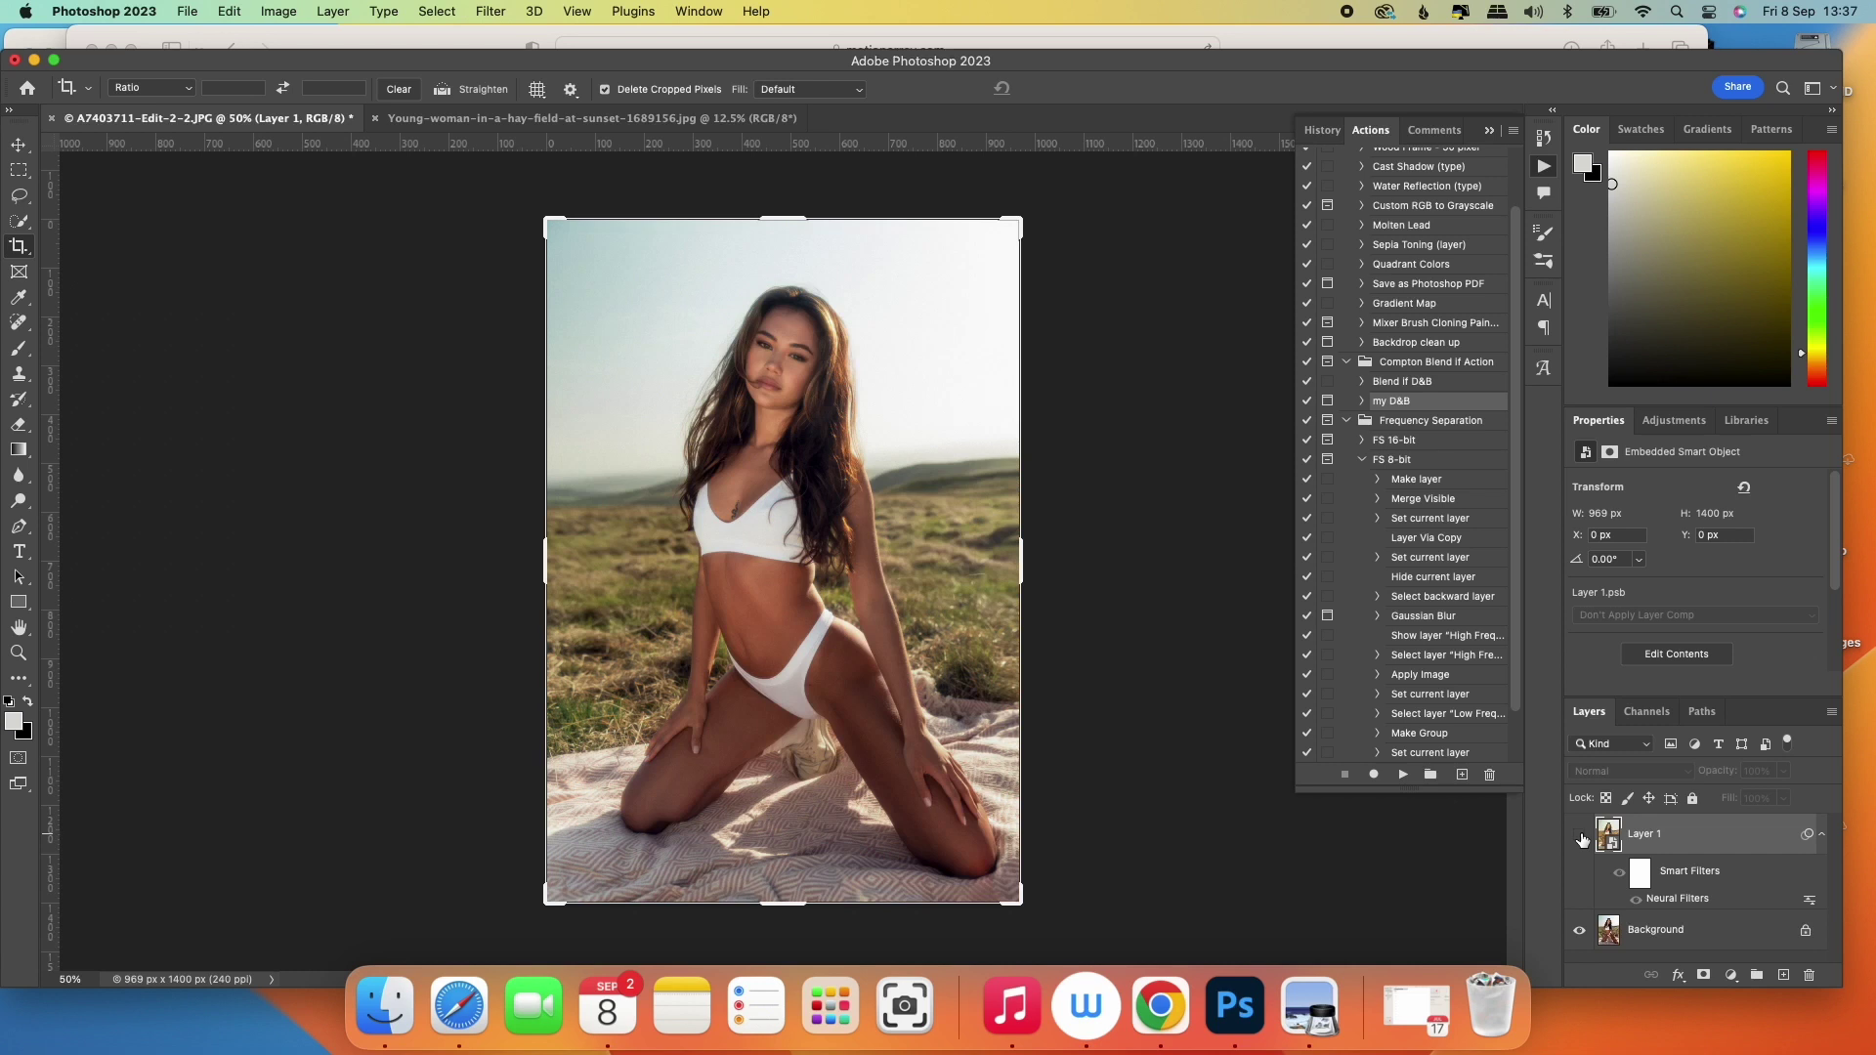
click(1581, 836)
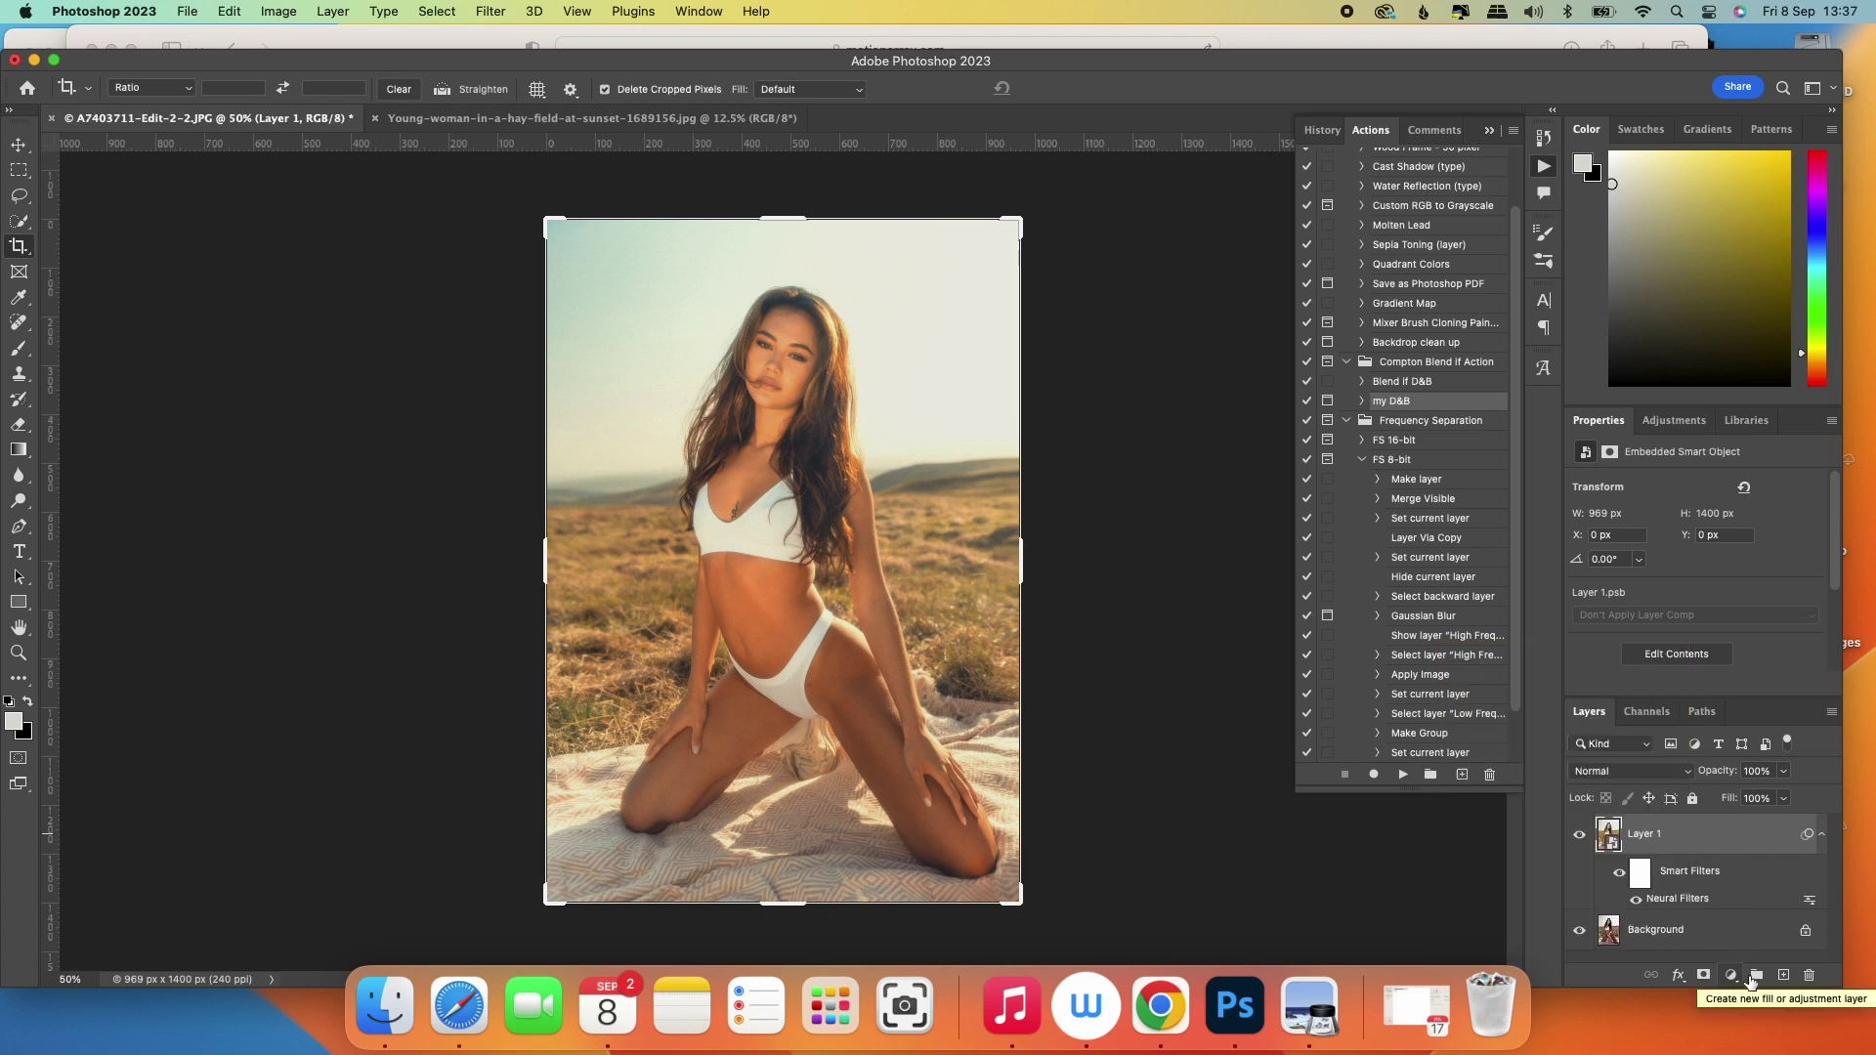
click(1783, 772)
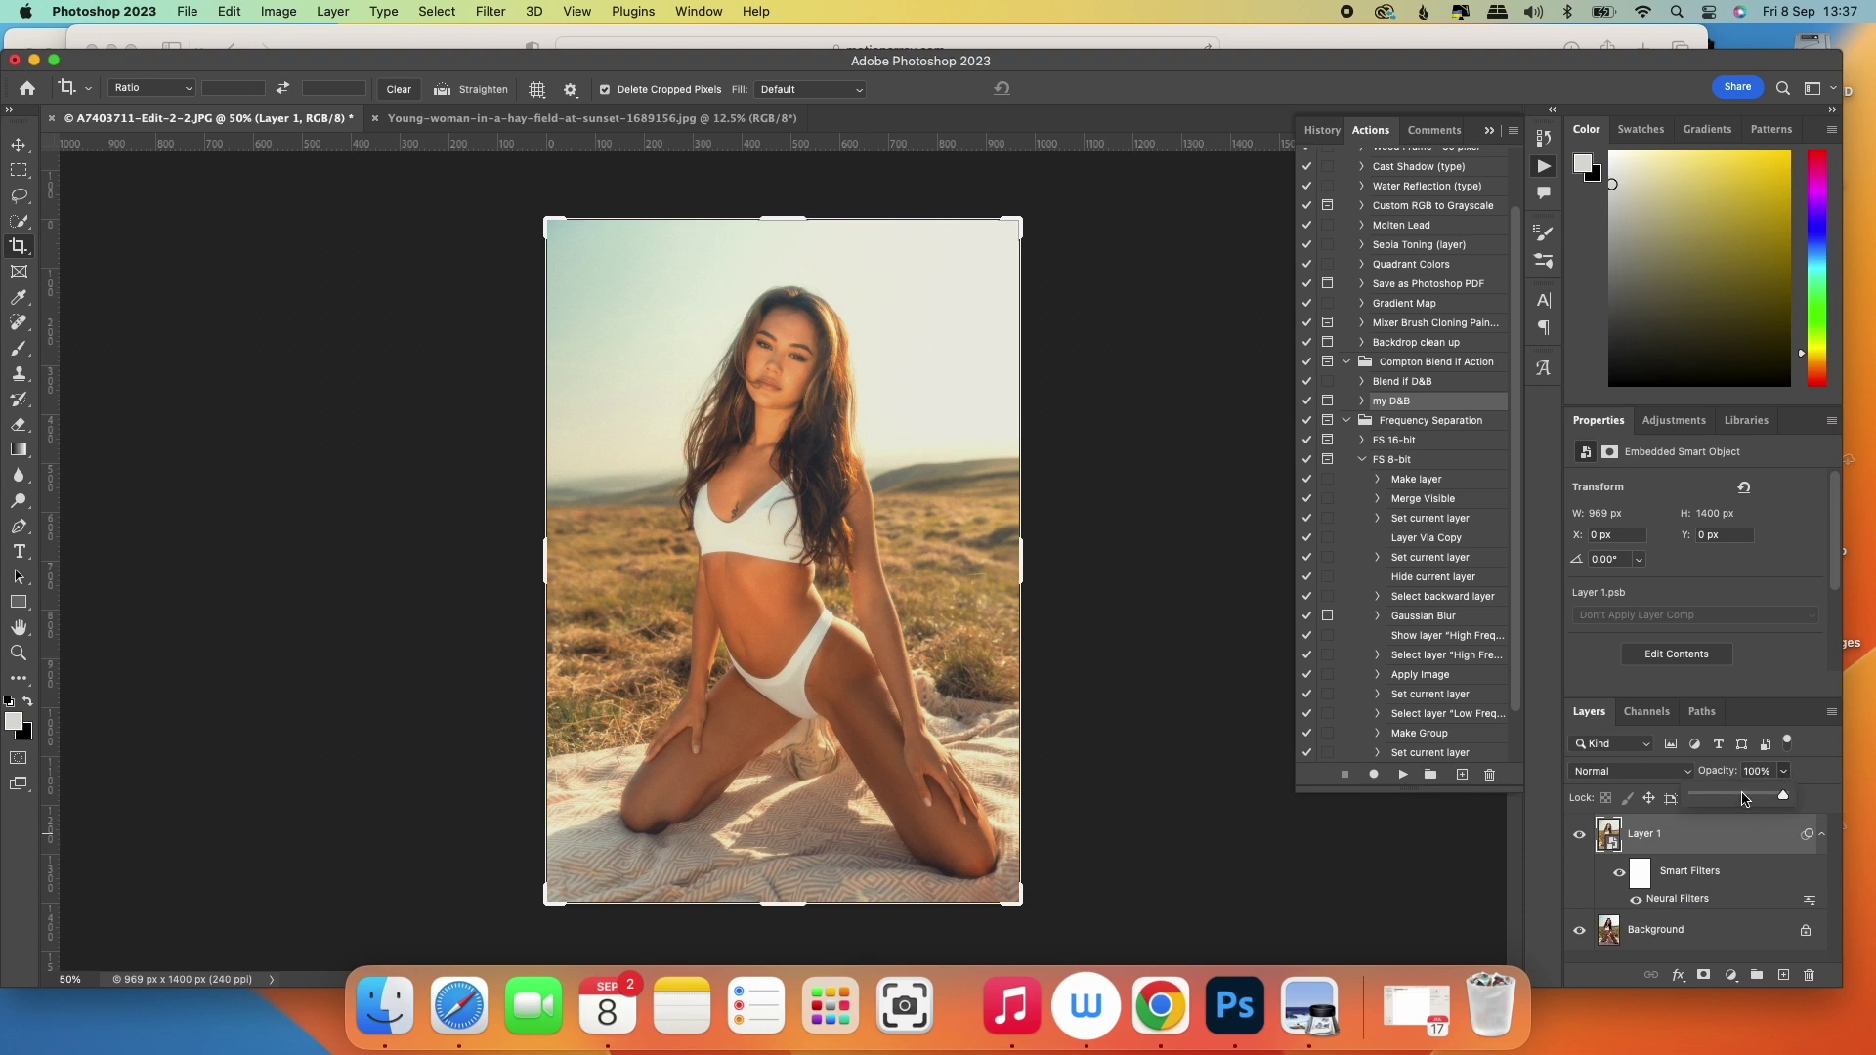
click(1744, 797)
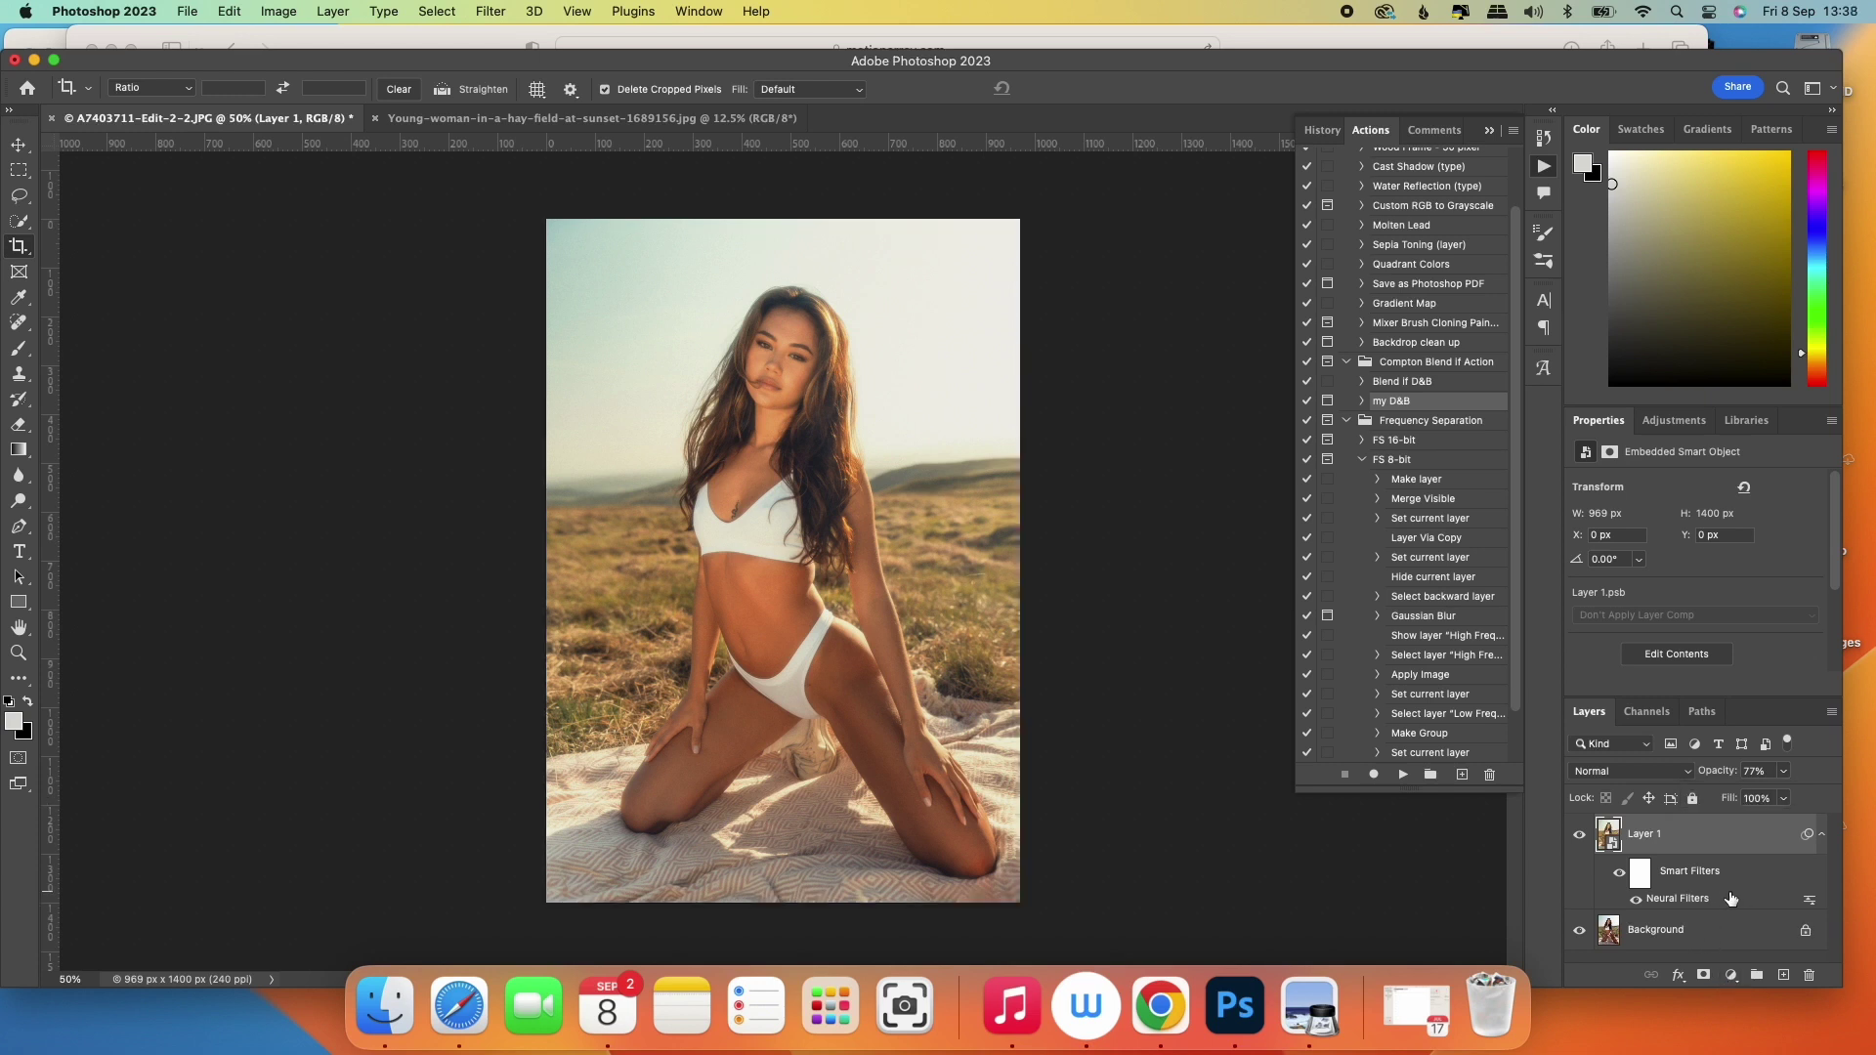
double_click(1700, 899)
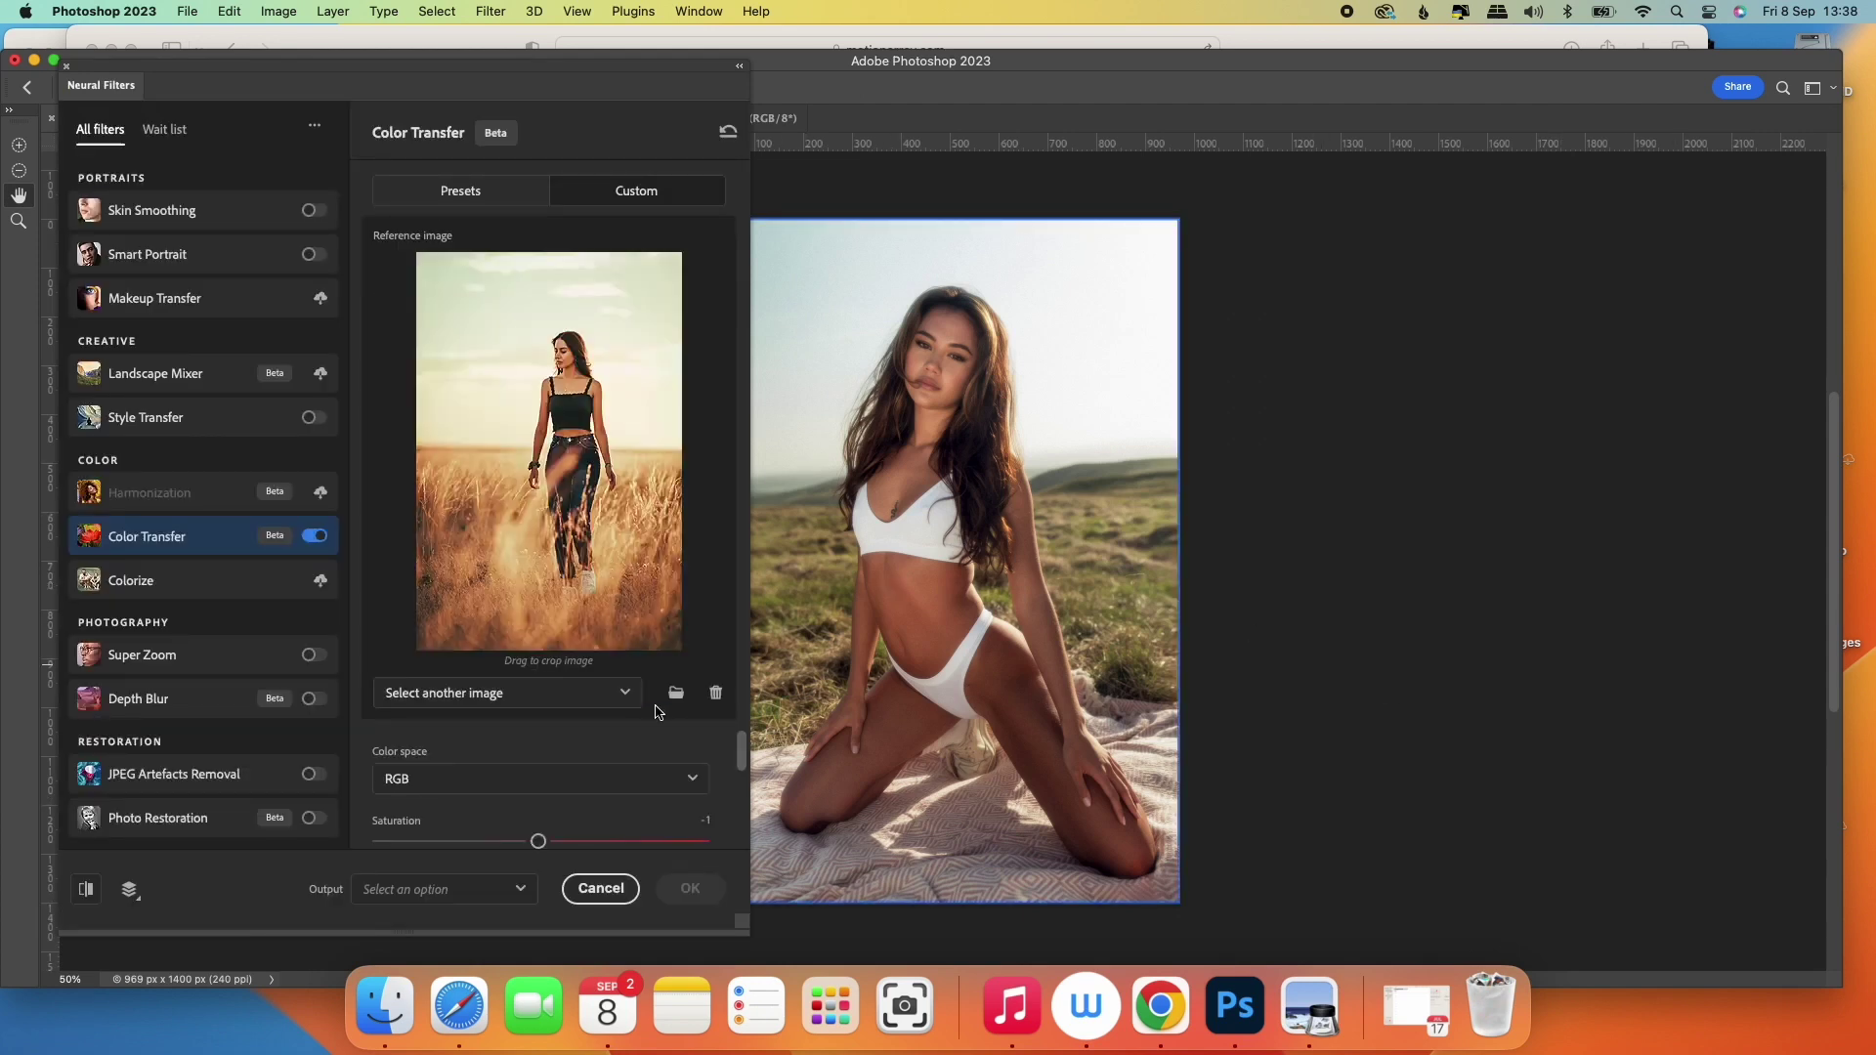
drag(743, 755, 741, 794)
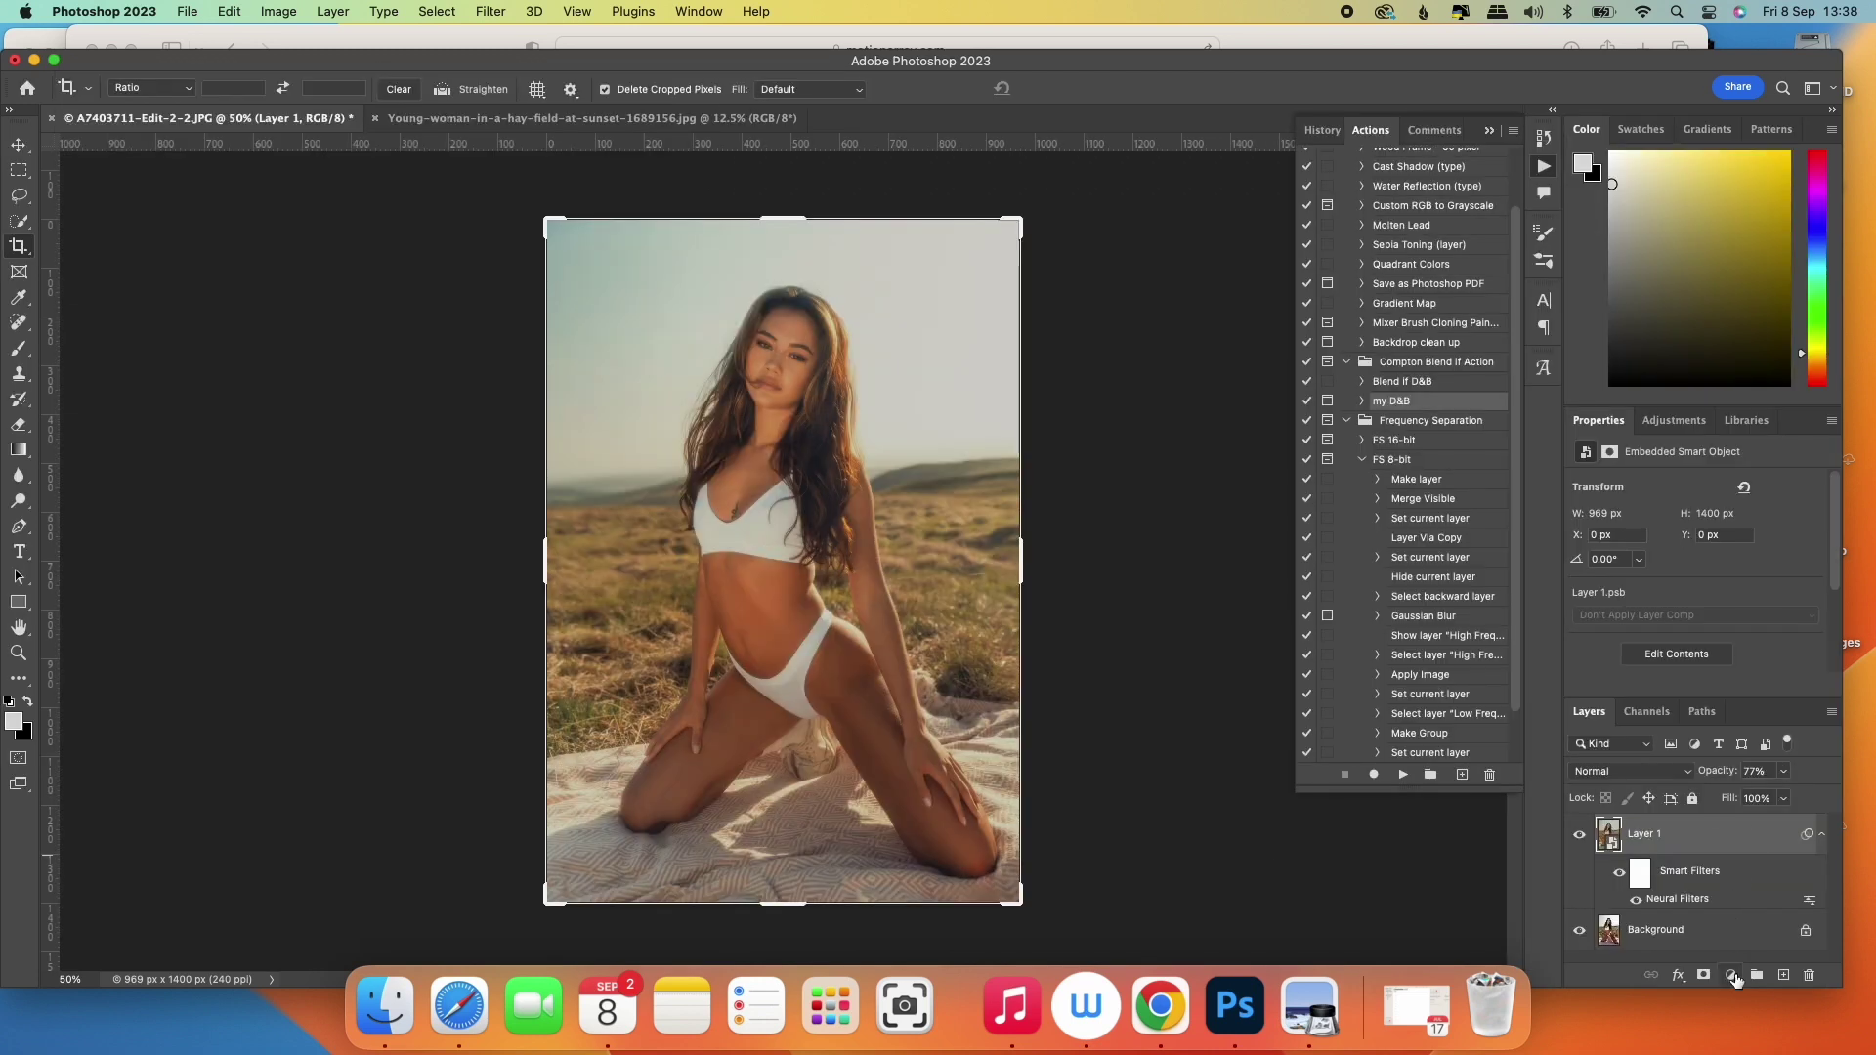
Add a Curves adjustment layer and drag a first point to reshape the tones.
click(1732, 975)
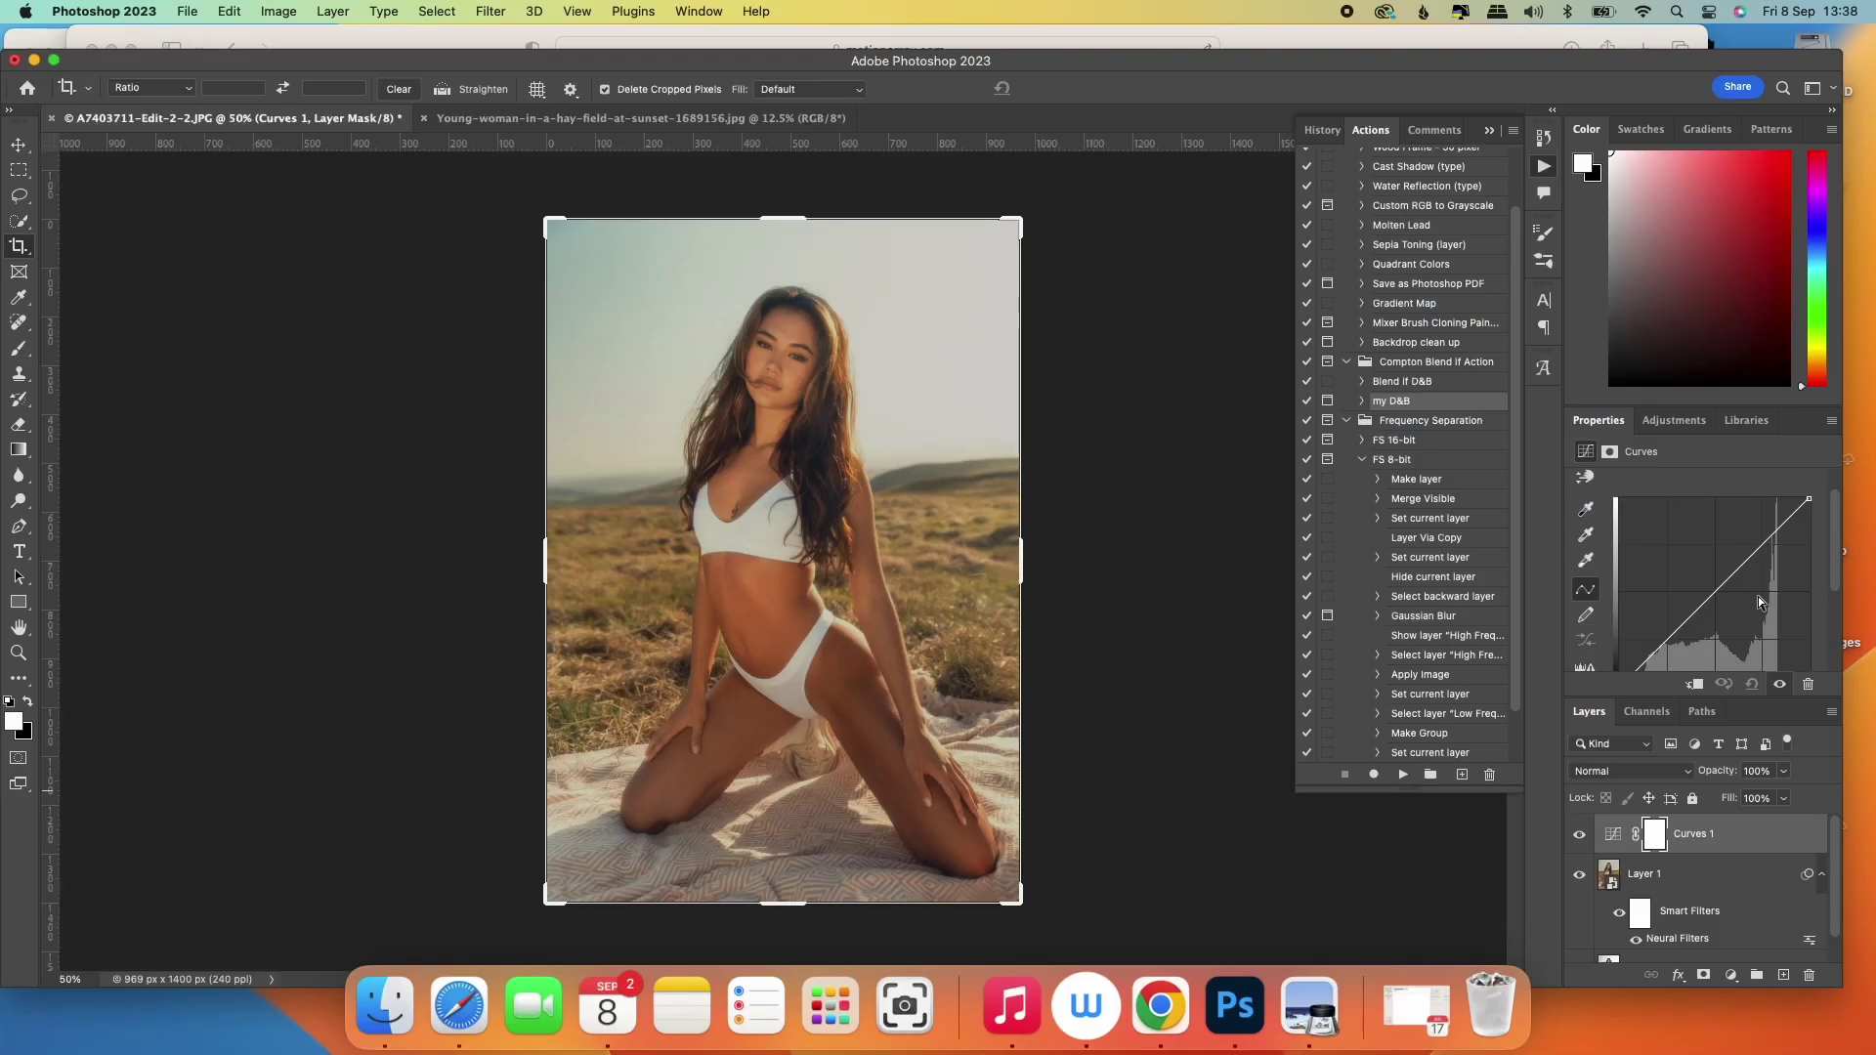
click(1716, 591)
drag(1717, 592, 1621, 603)
Clip Curves 1 to Layer 1 and raise a second point to brighten the upper tones.
scroll(1717, 587, down, 2)
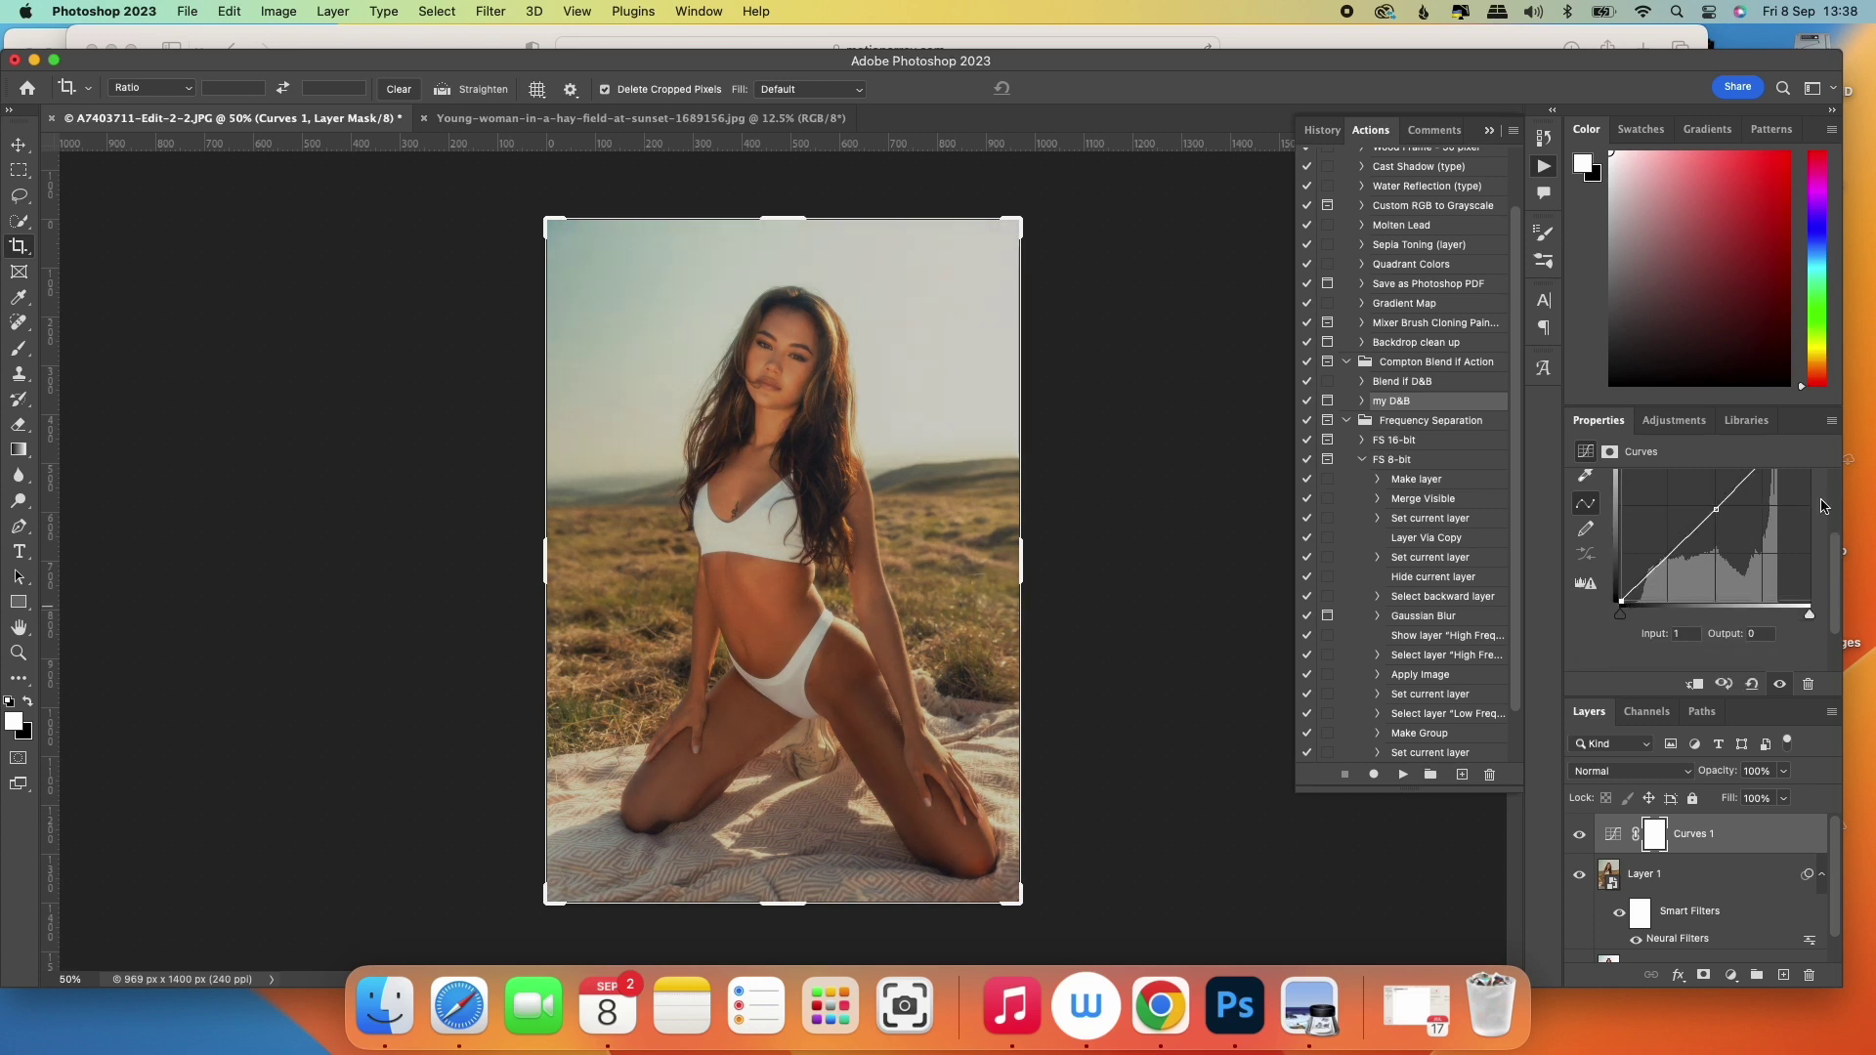
scroll(1836, 543, up, 2)
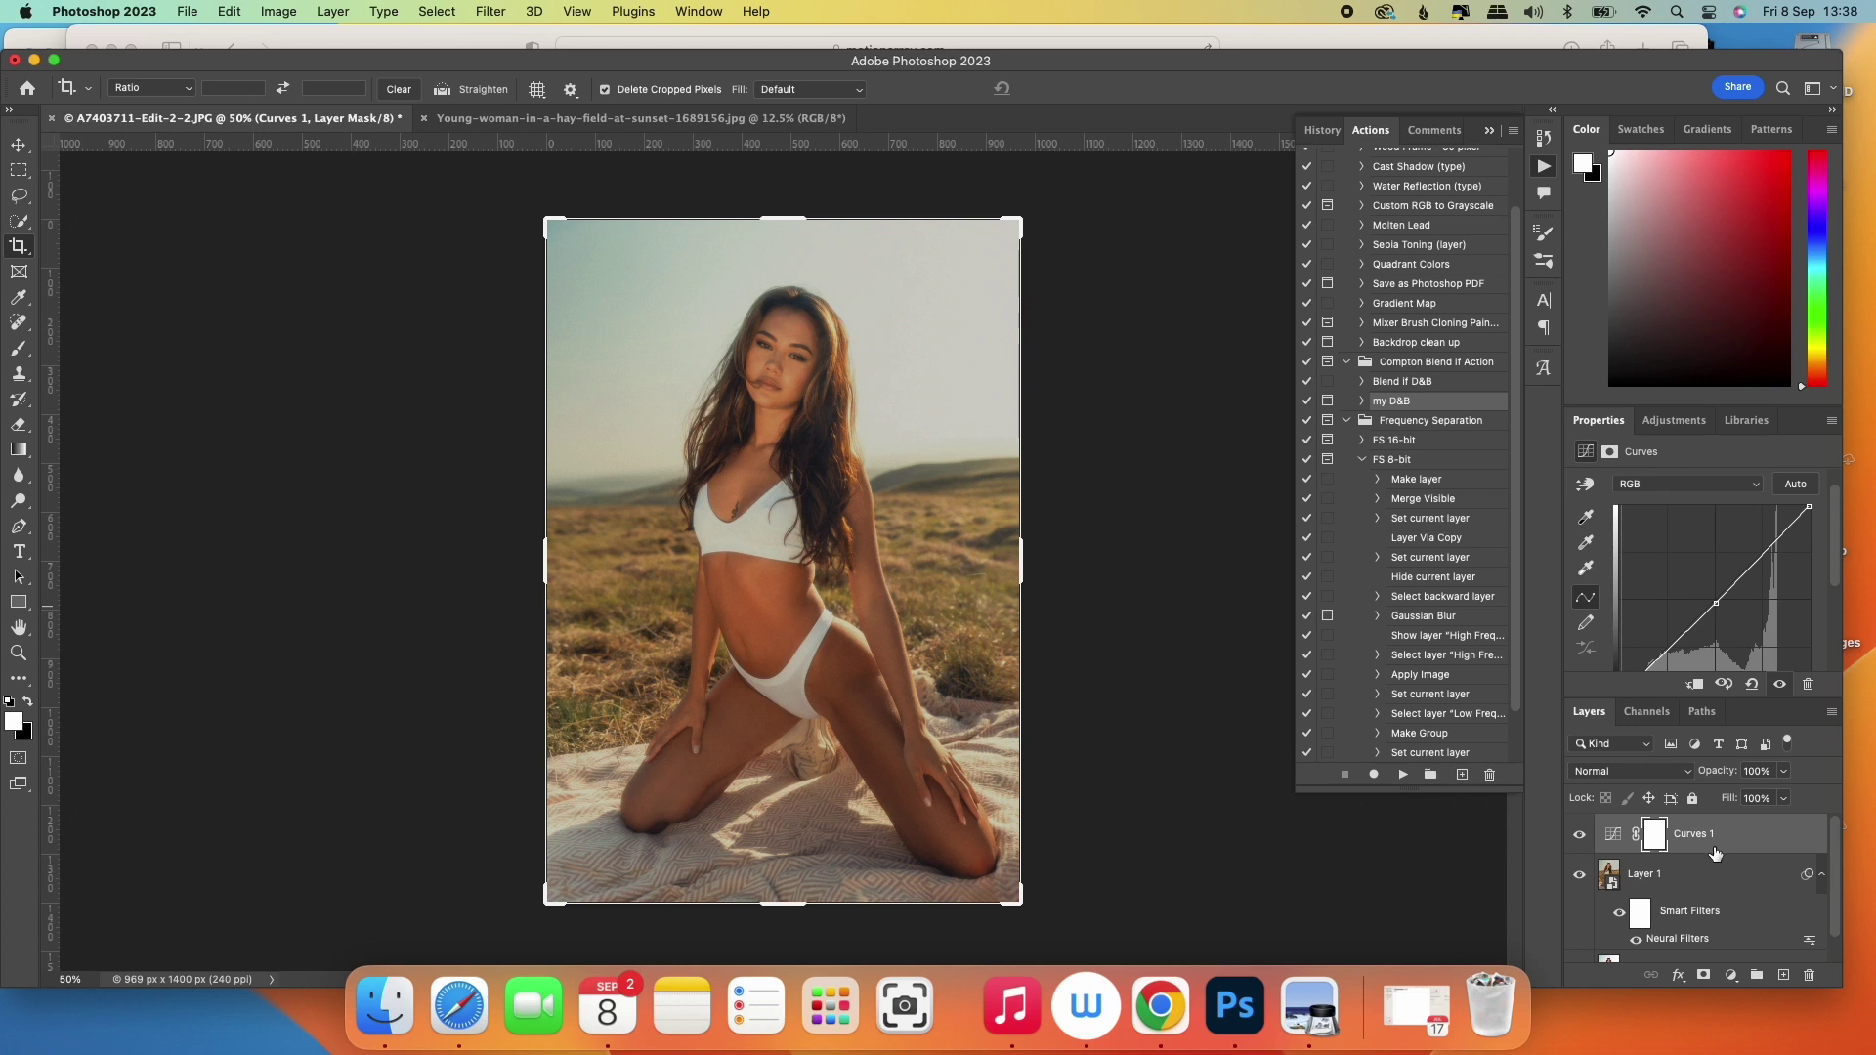
drag(1715, 853, 1712, 845)
alt+click(1712, 848)
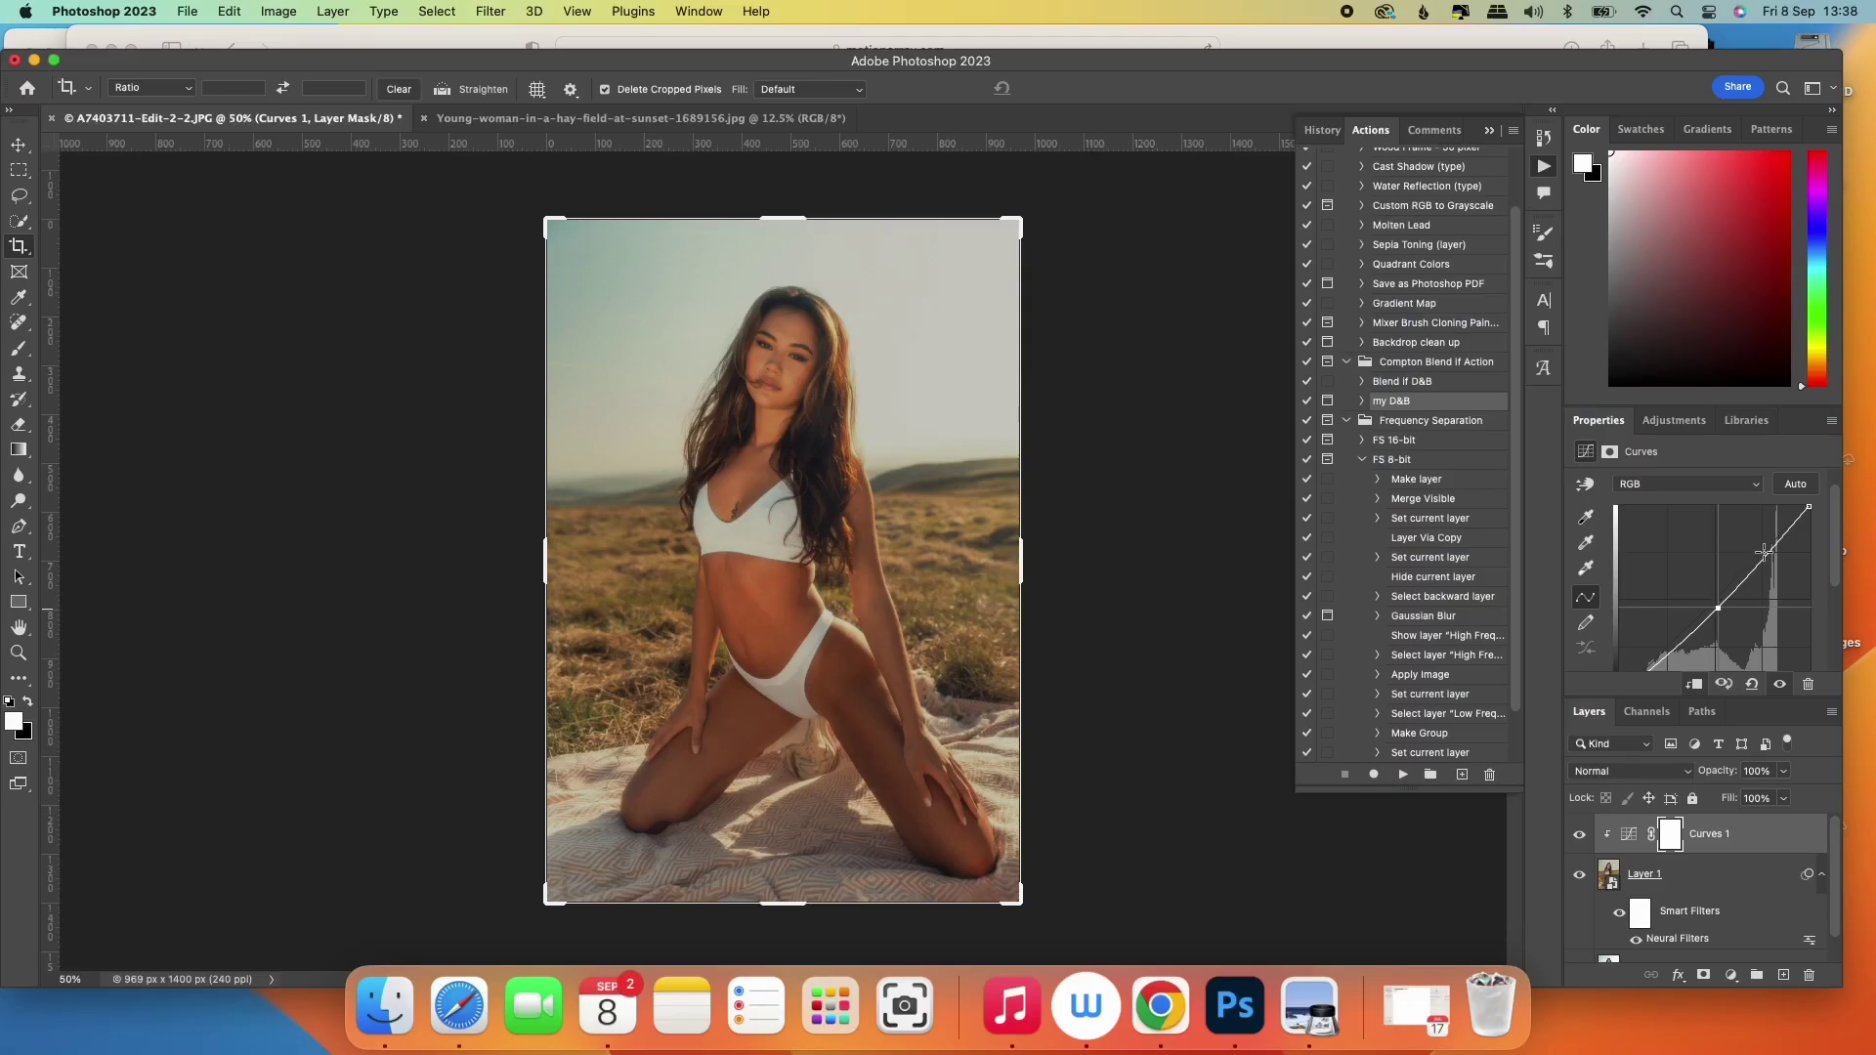
drag(1765, 557, 1765, 552)
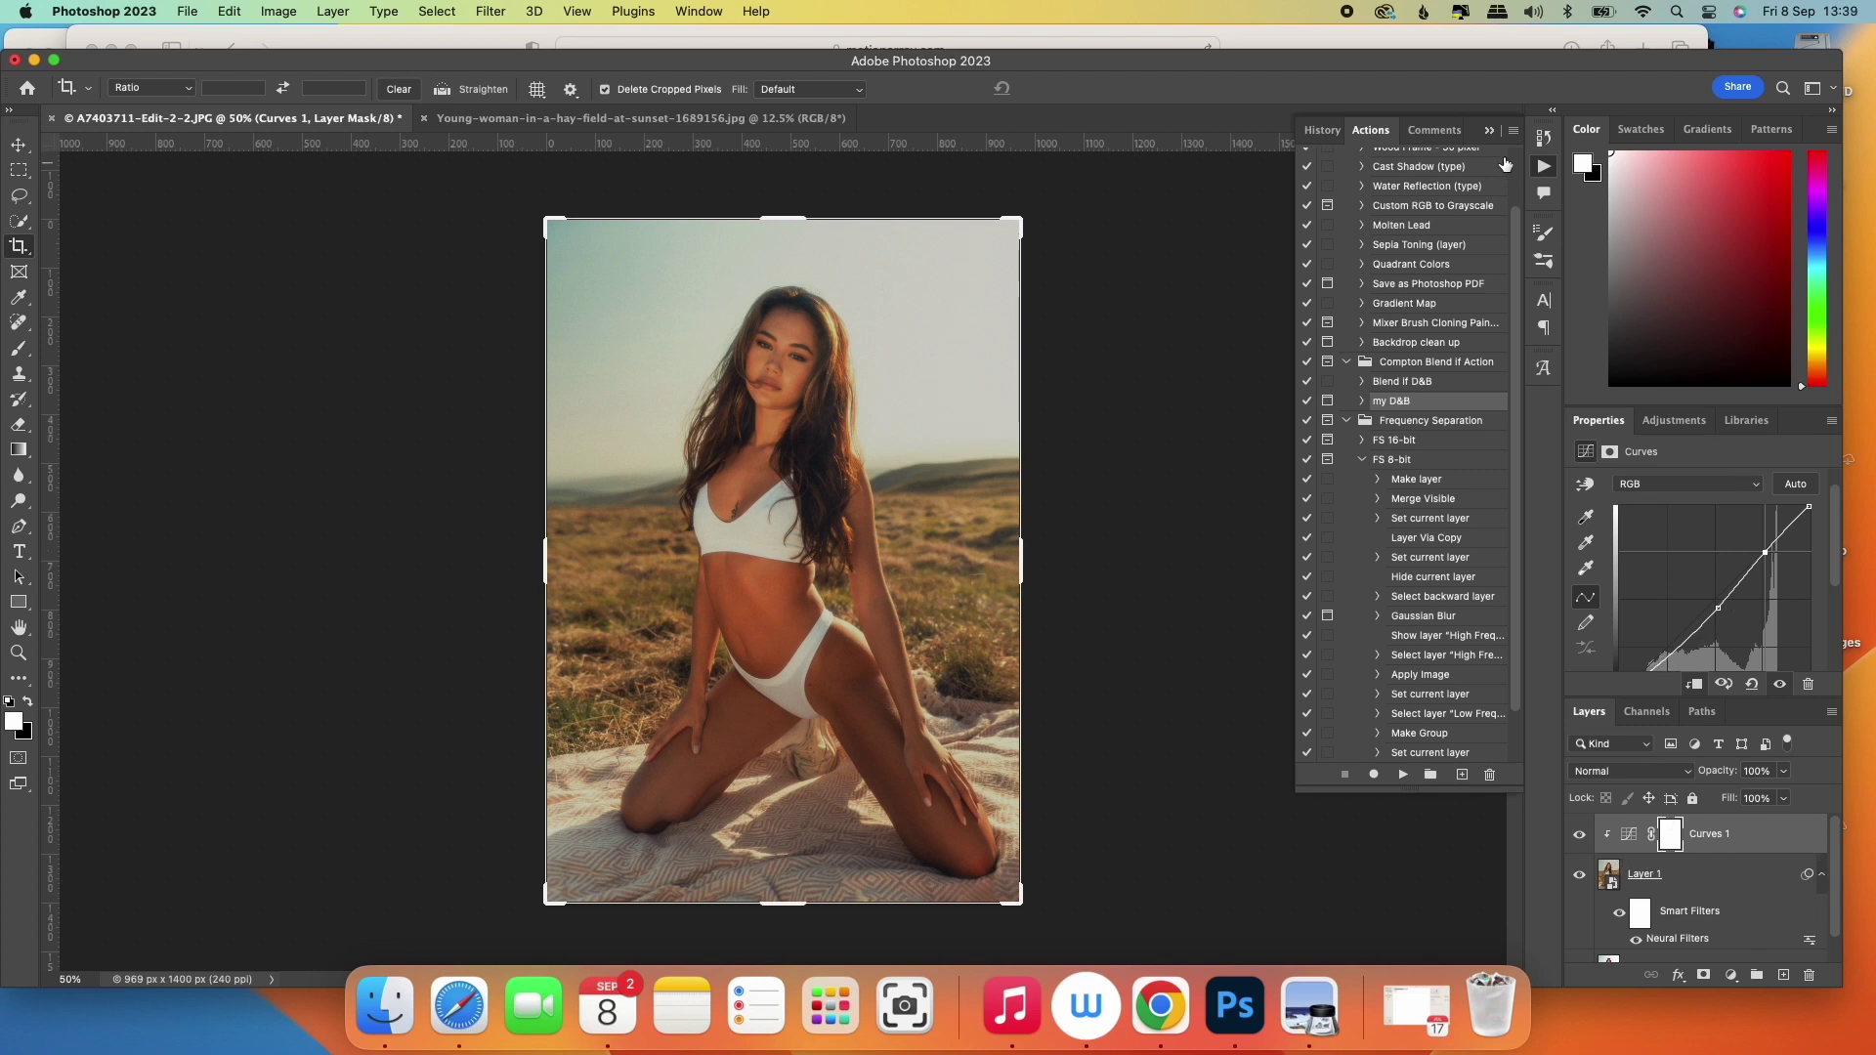
Toggle Layer 1 and Curves 1 off and on to compare, then add a white mask to Layer 1.
click(1544, 166)
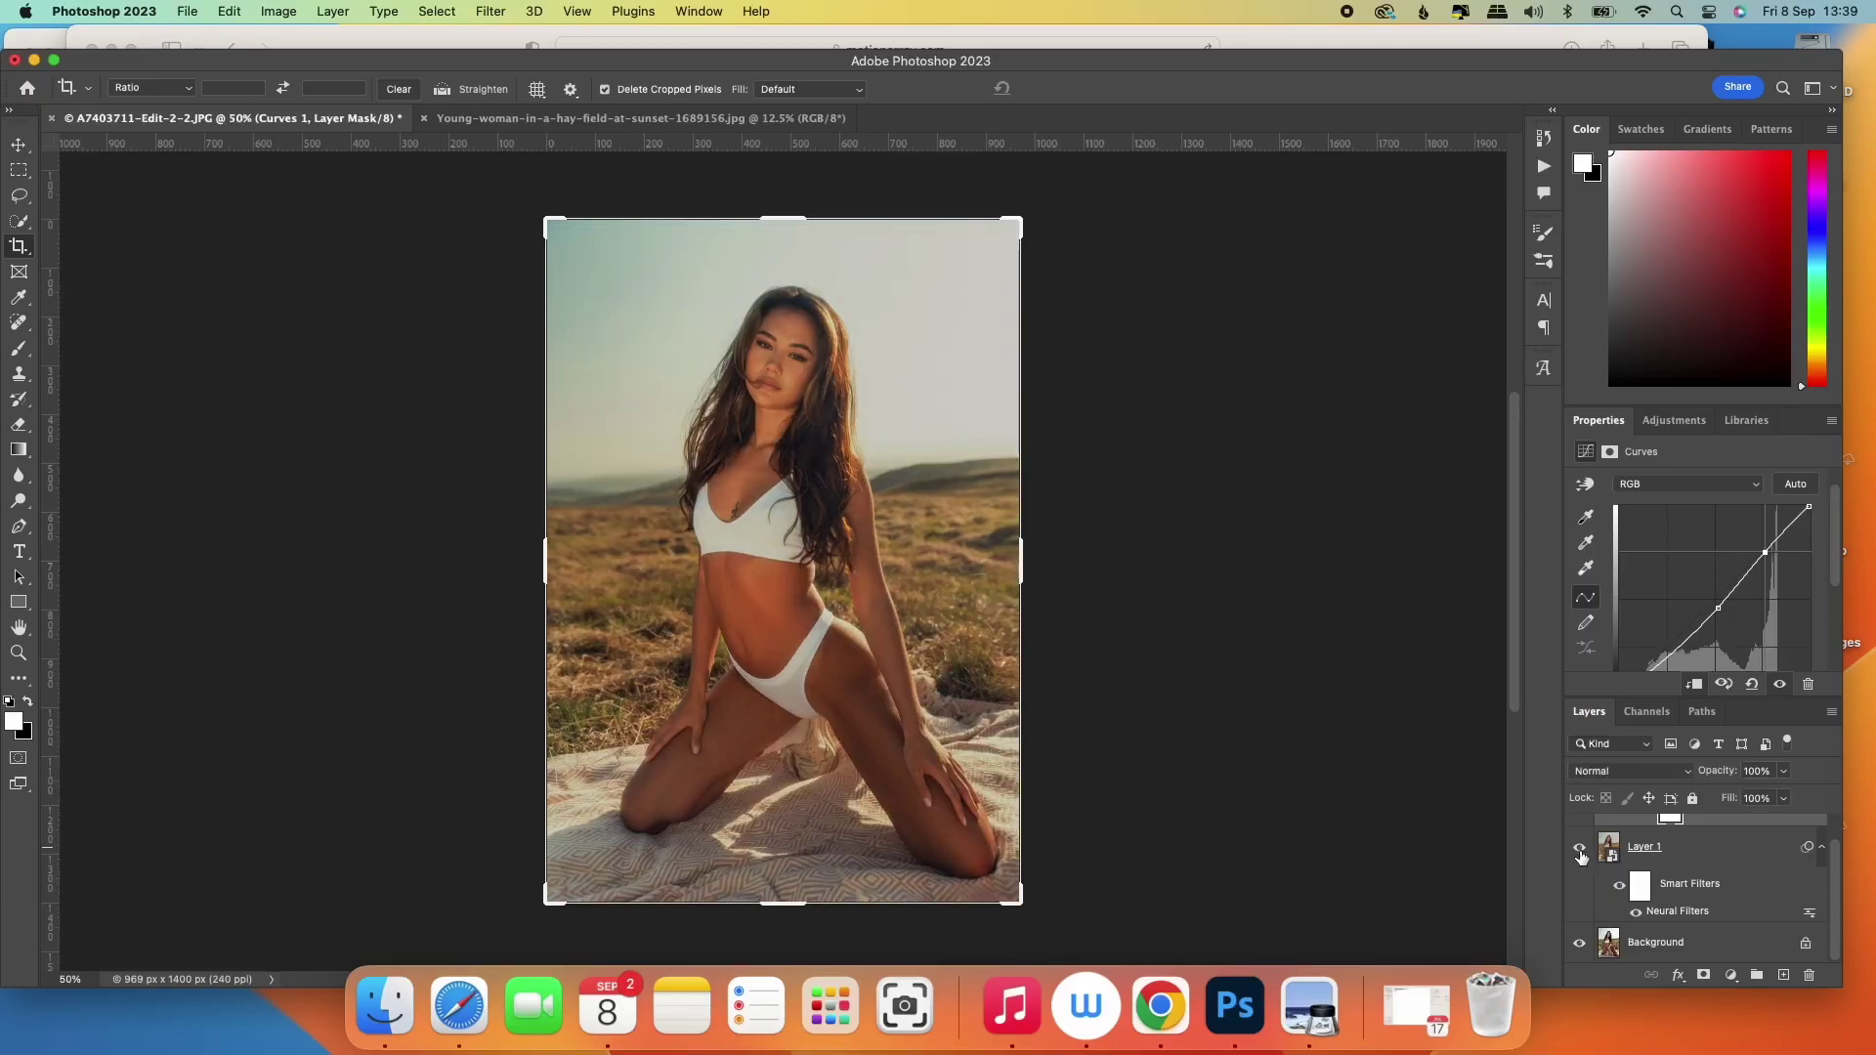
click(1579, 848)
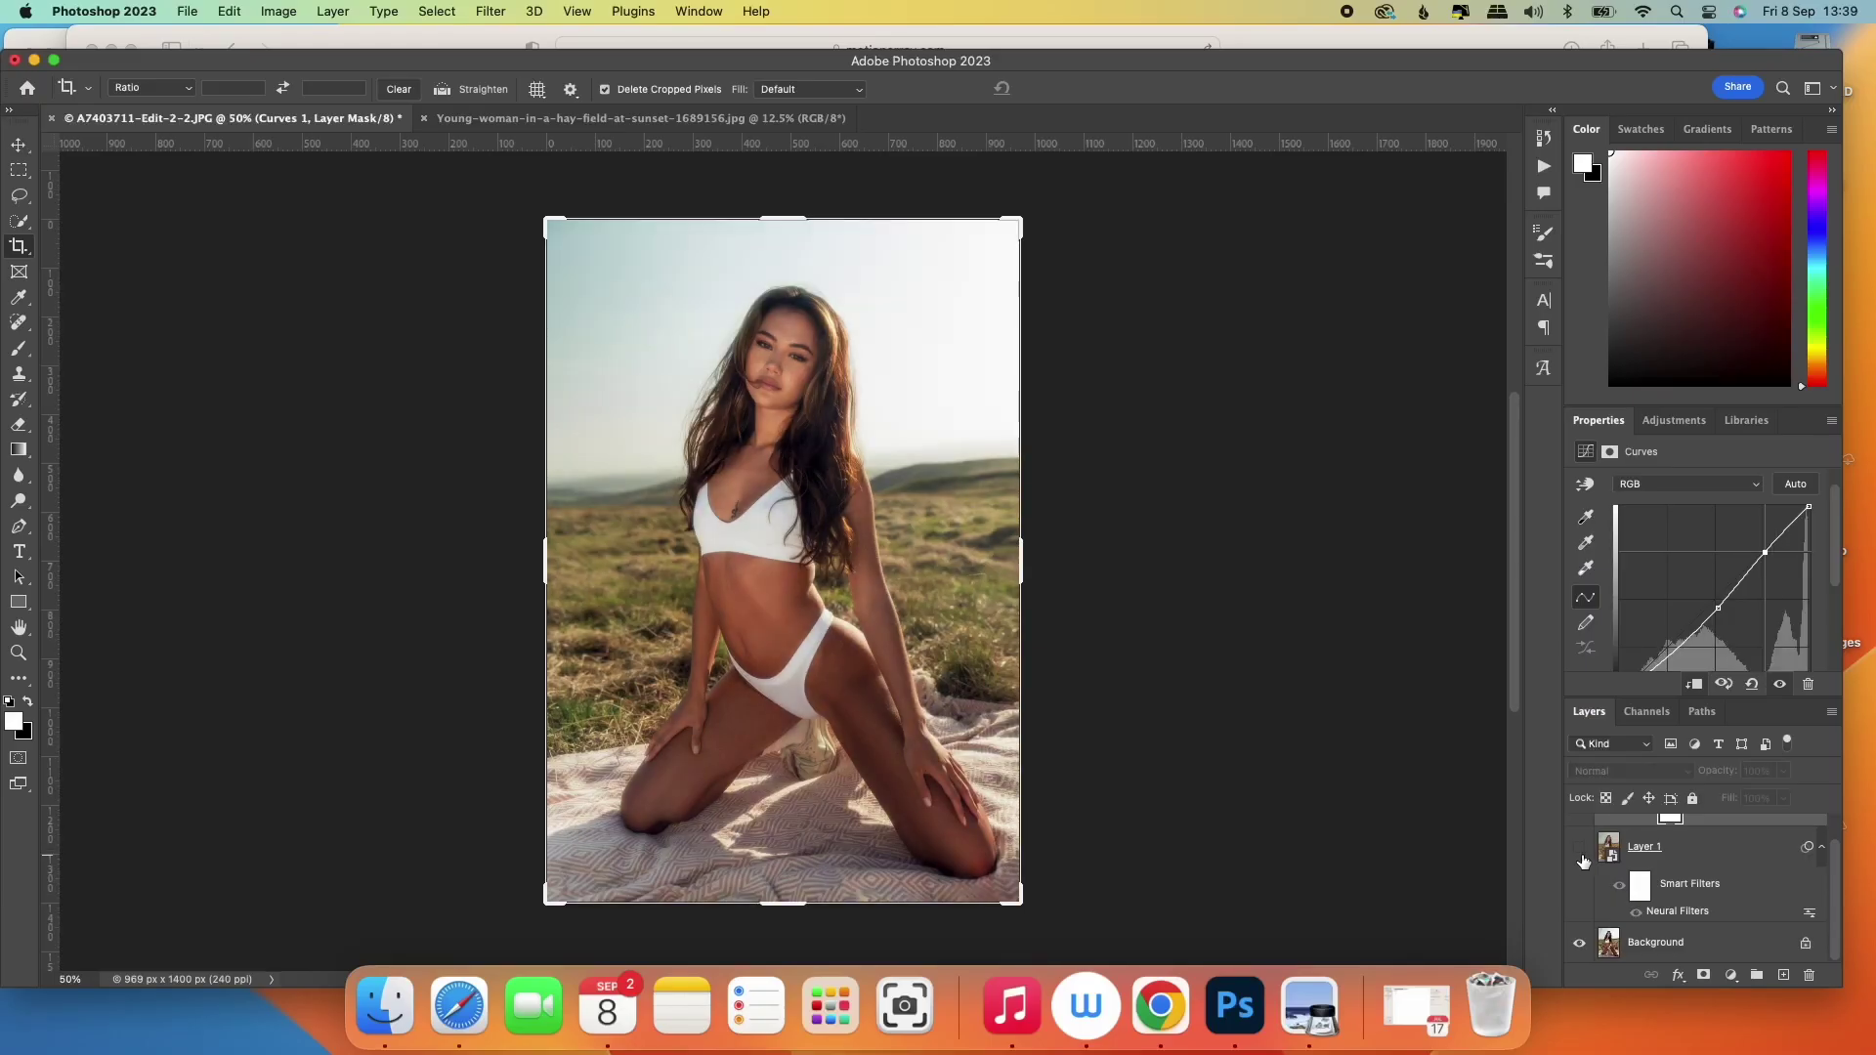
click(1579, 849)
scroll(1583, 860, up, 1)
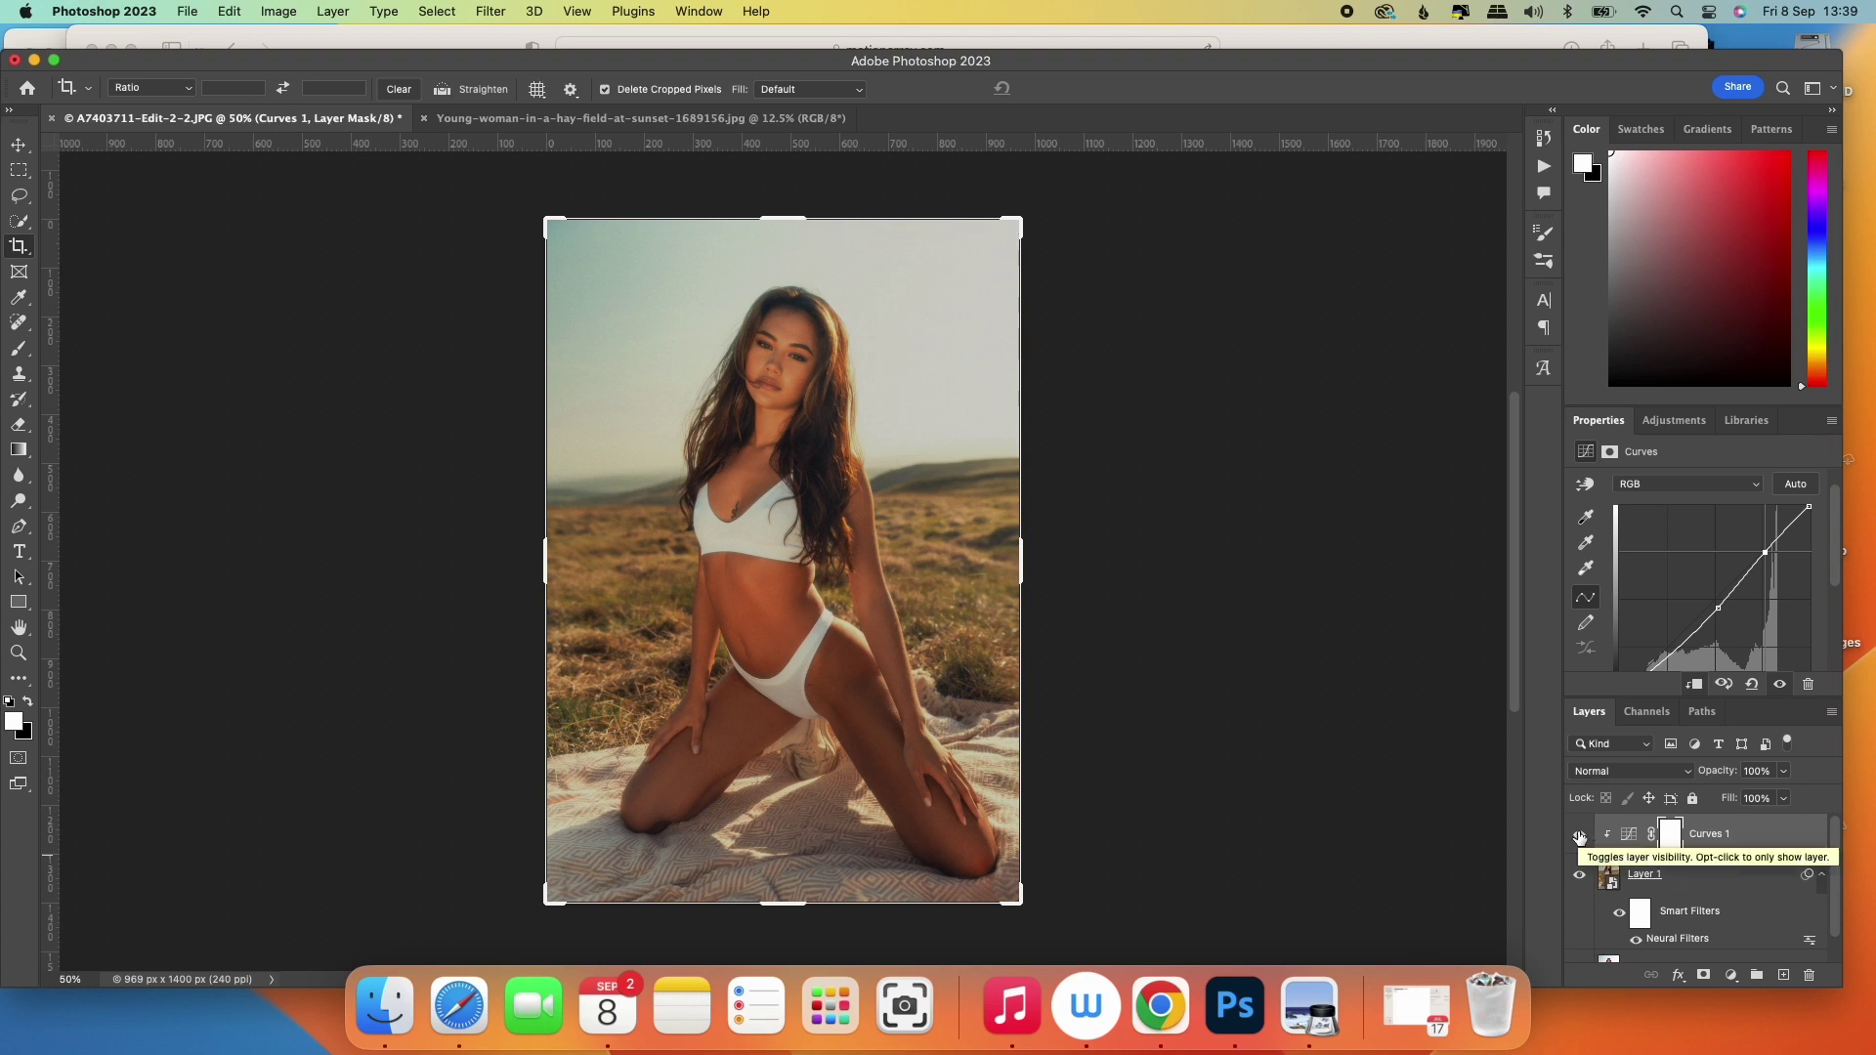
click(1579, 836)
click(1579, 836)
click(1608, 874)
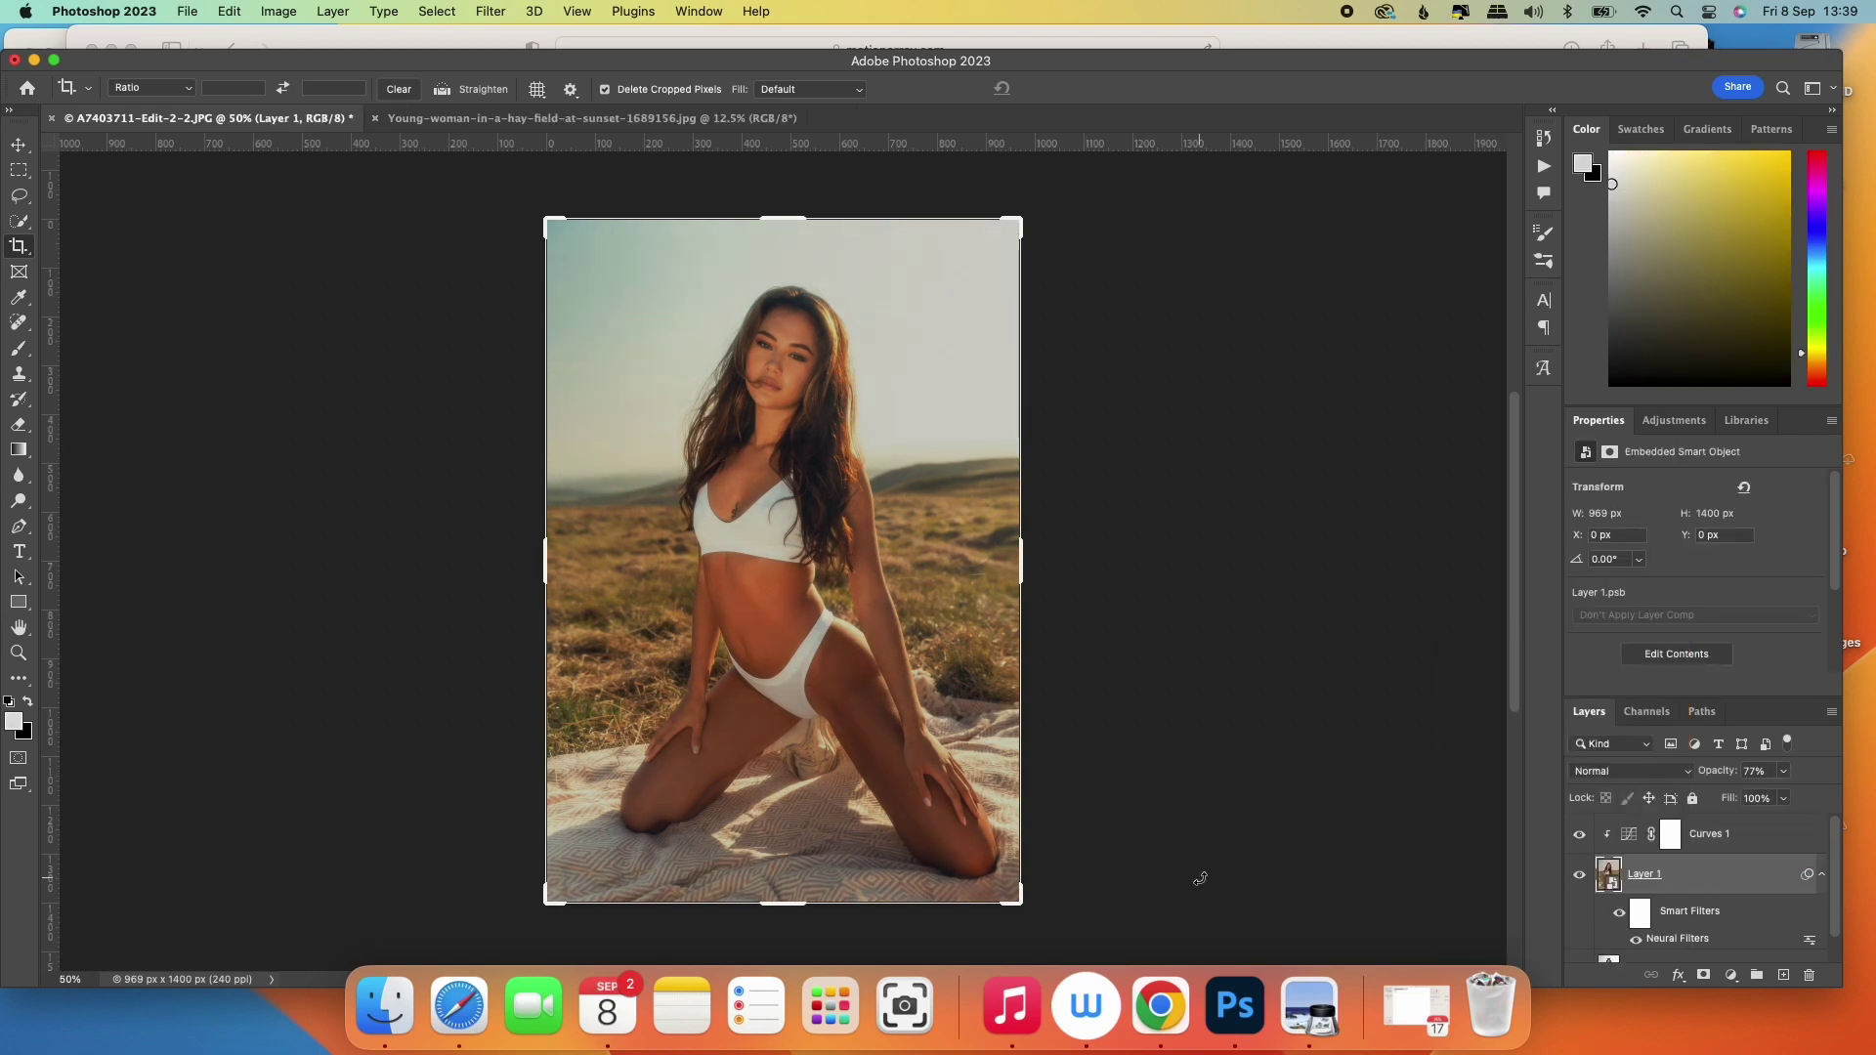
click(1703, 975)
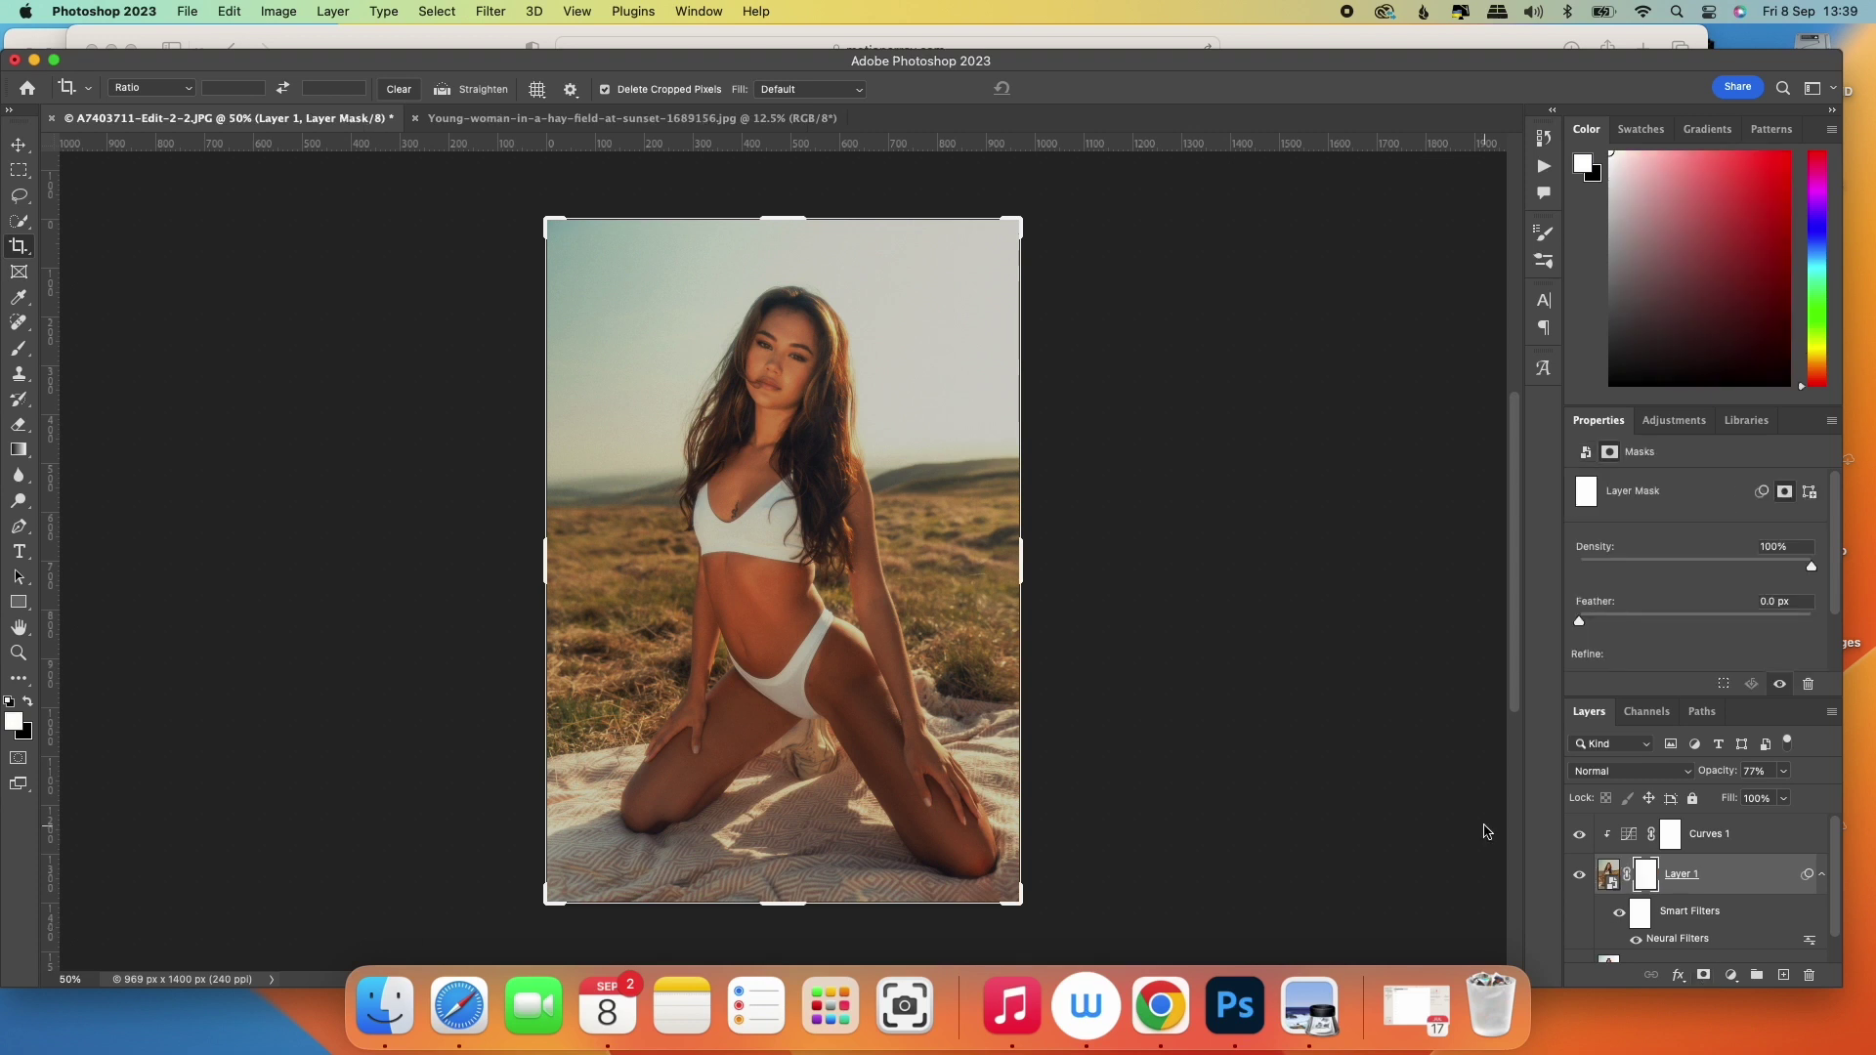
Switch to the Brush tool at 100% flow with black as the foreground colour.
click(19, 349)
click(19, 424)
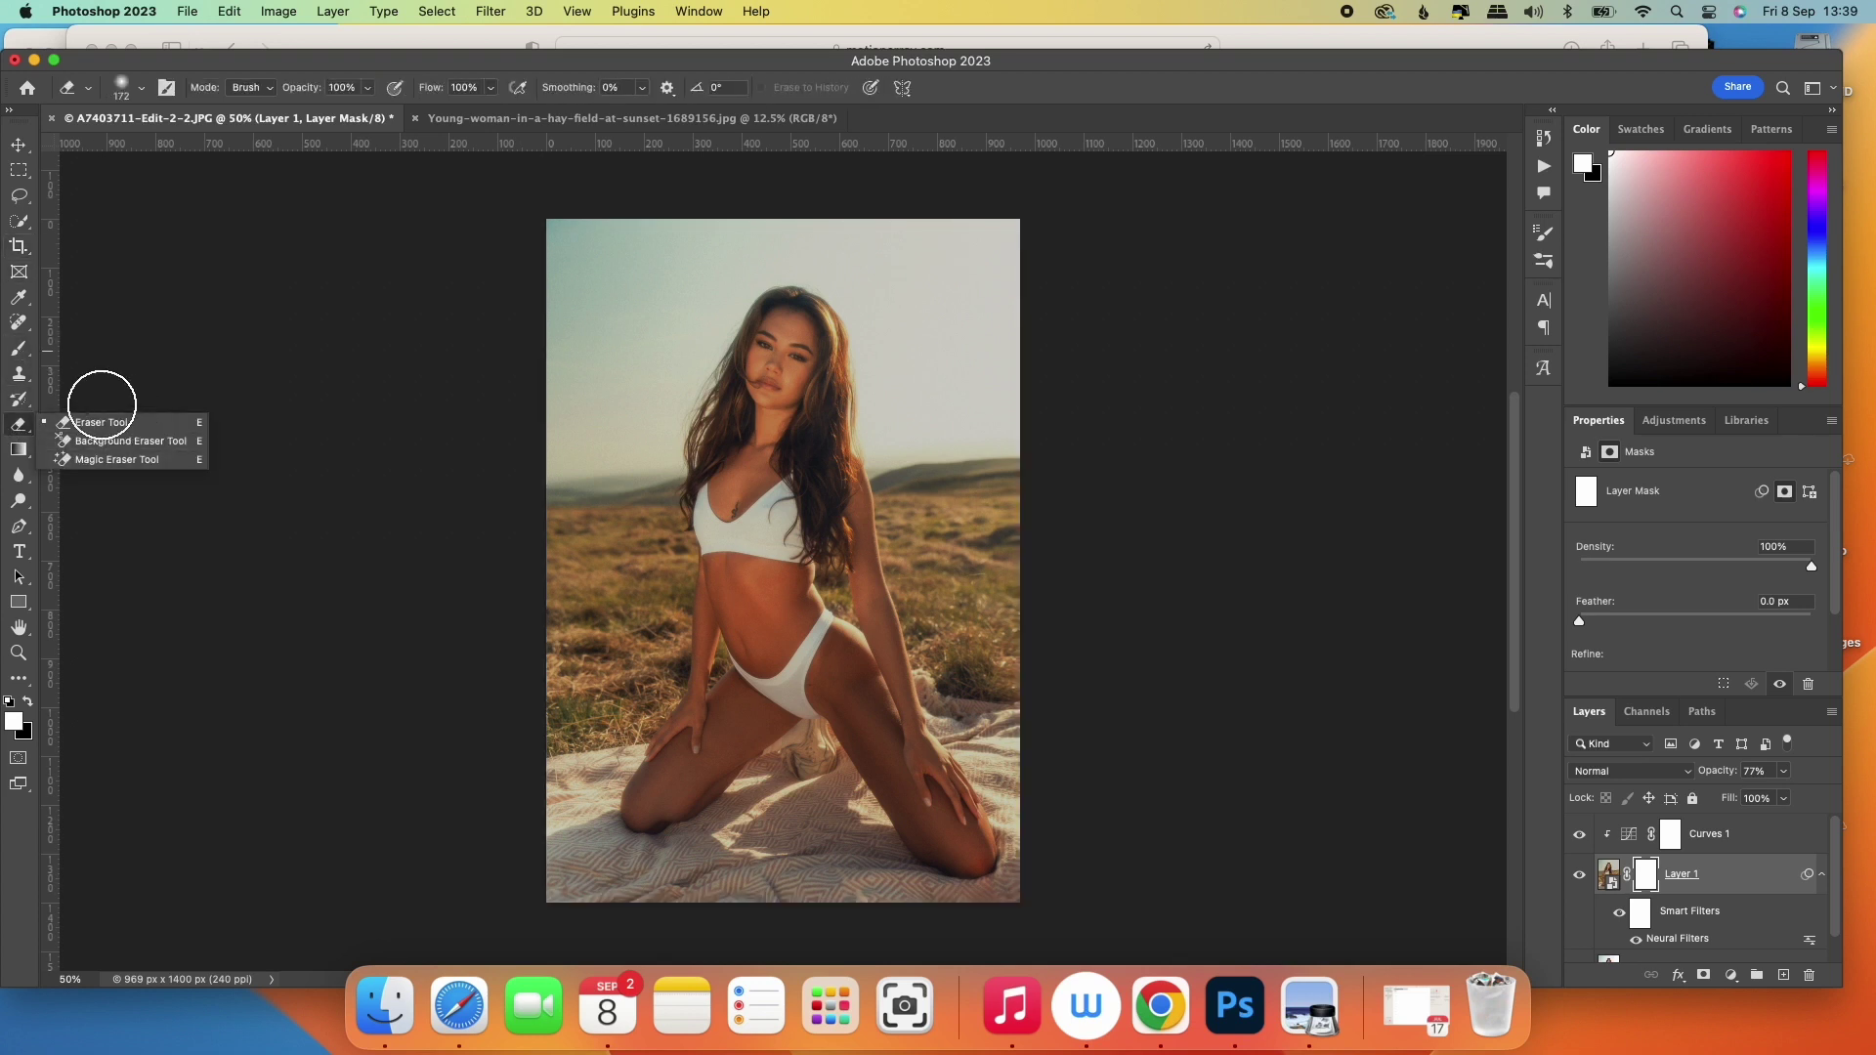
key(b)
click(574, 89)
drag(637, 120, 659, 116)
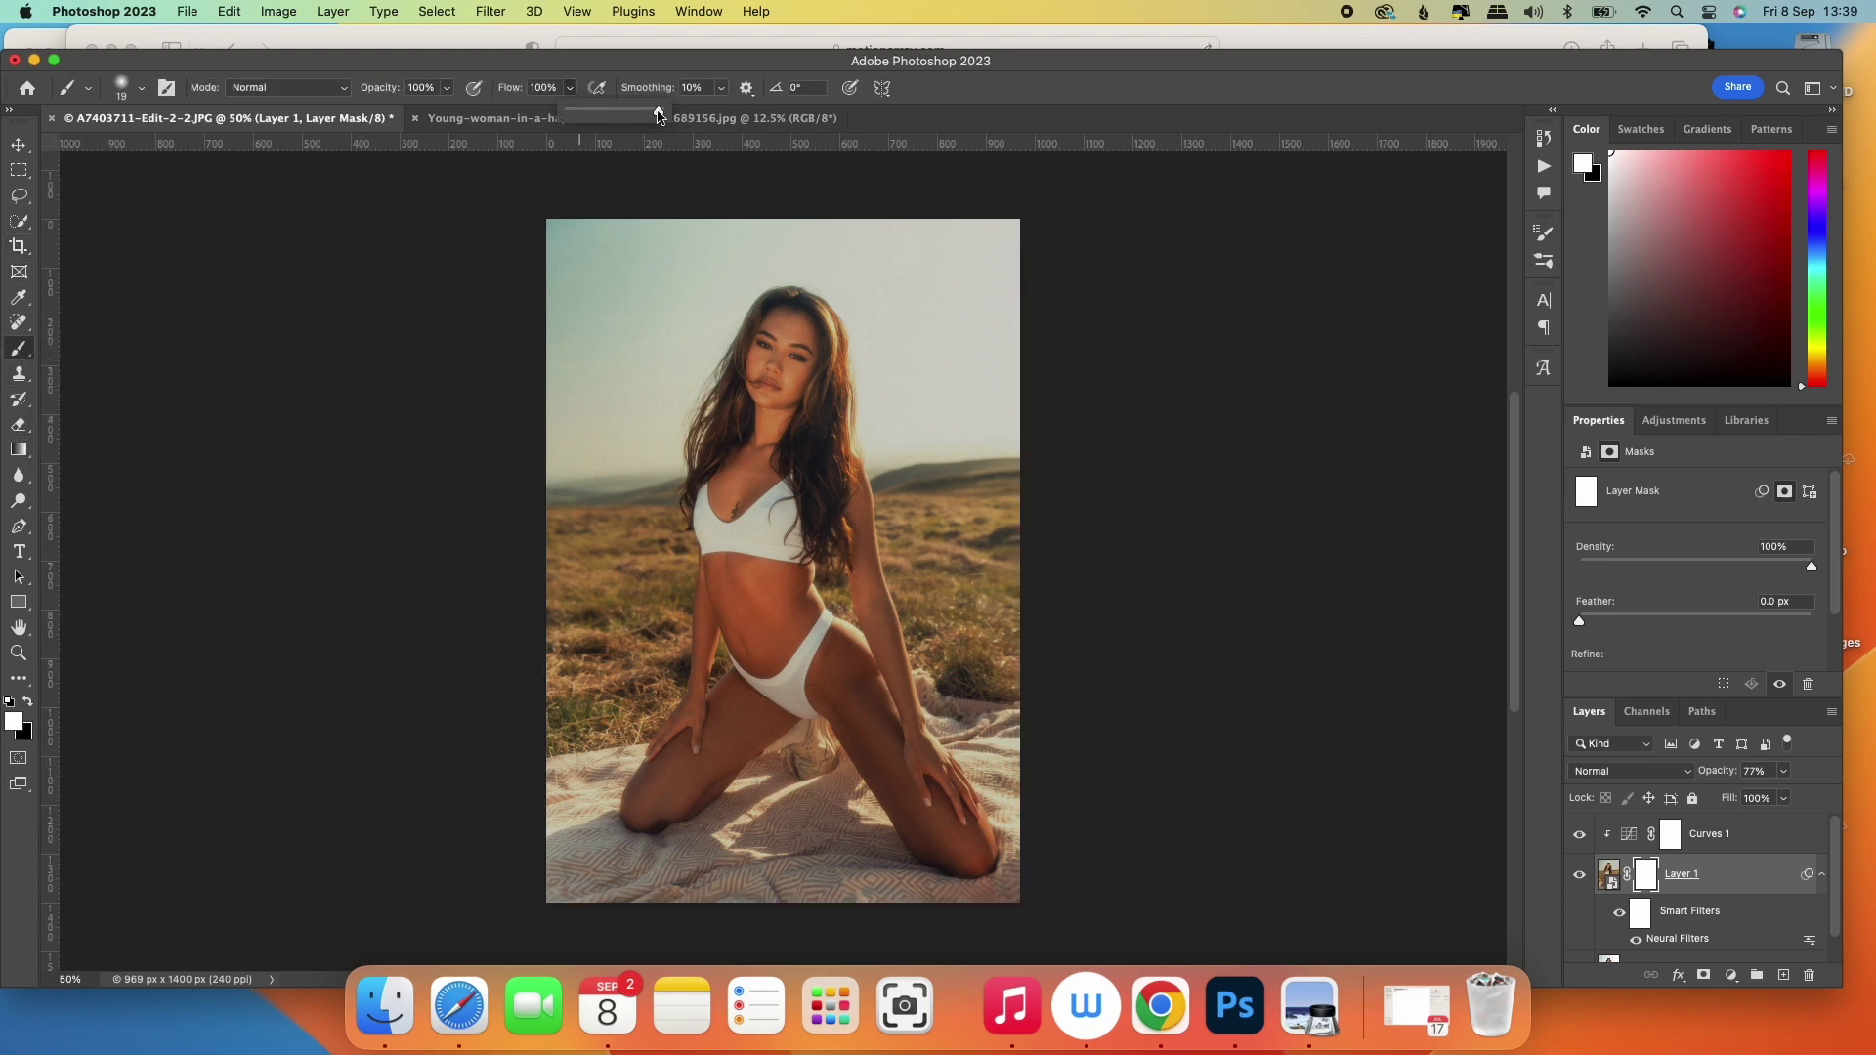
click(28, 703)
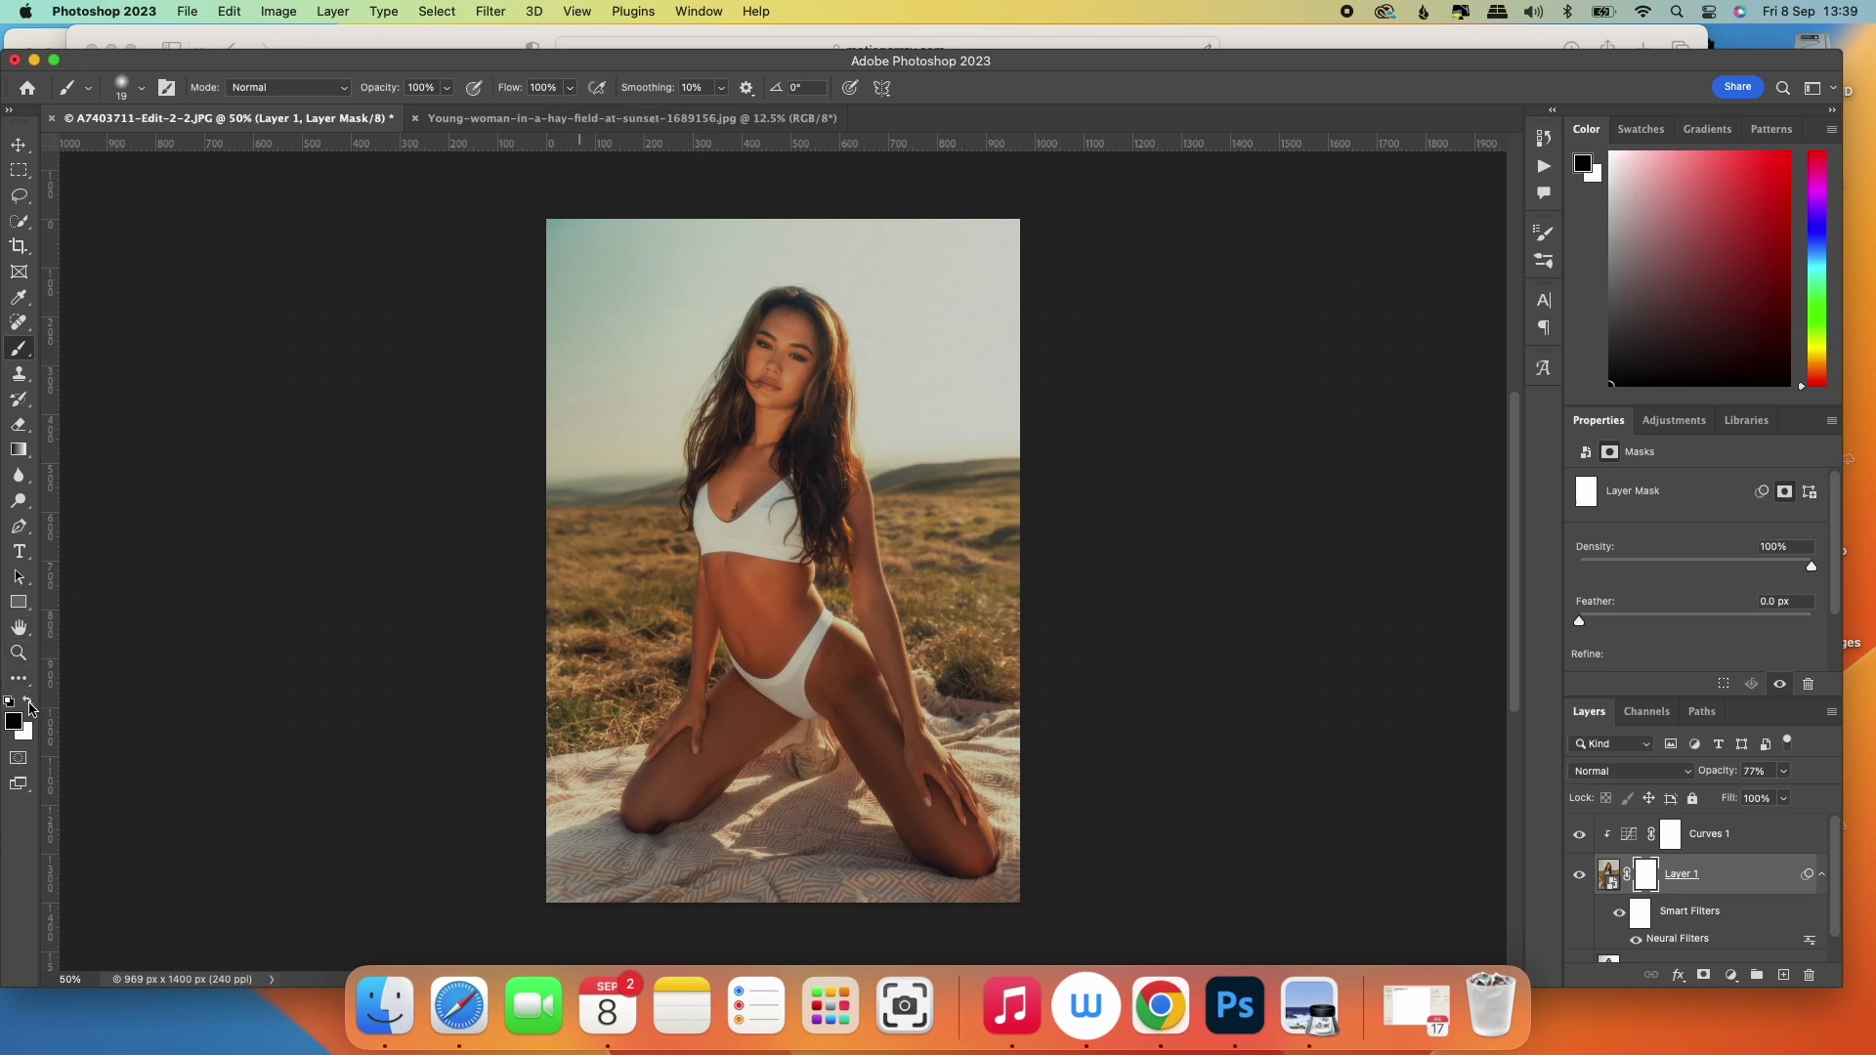
Paint black along the hair edges in Layer 1's mask at 121 px, then resize to 73 px.
click(127, 102)
drag(181, 146, 201, 148)
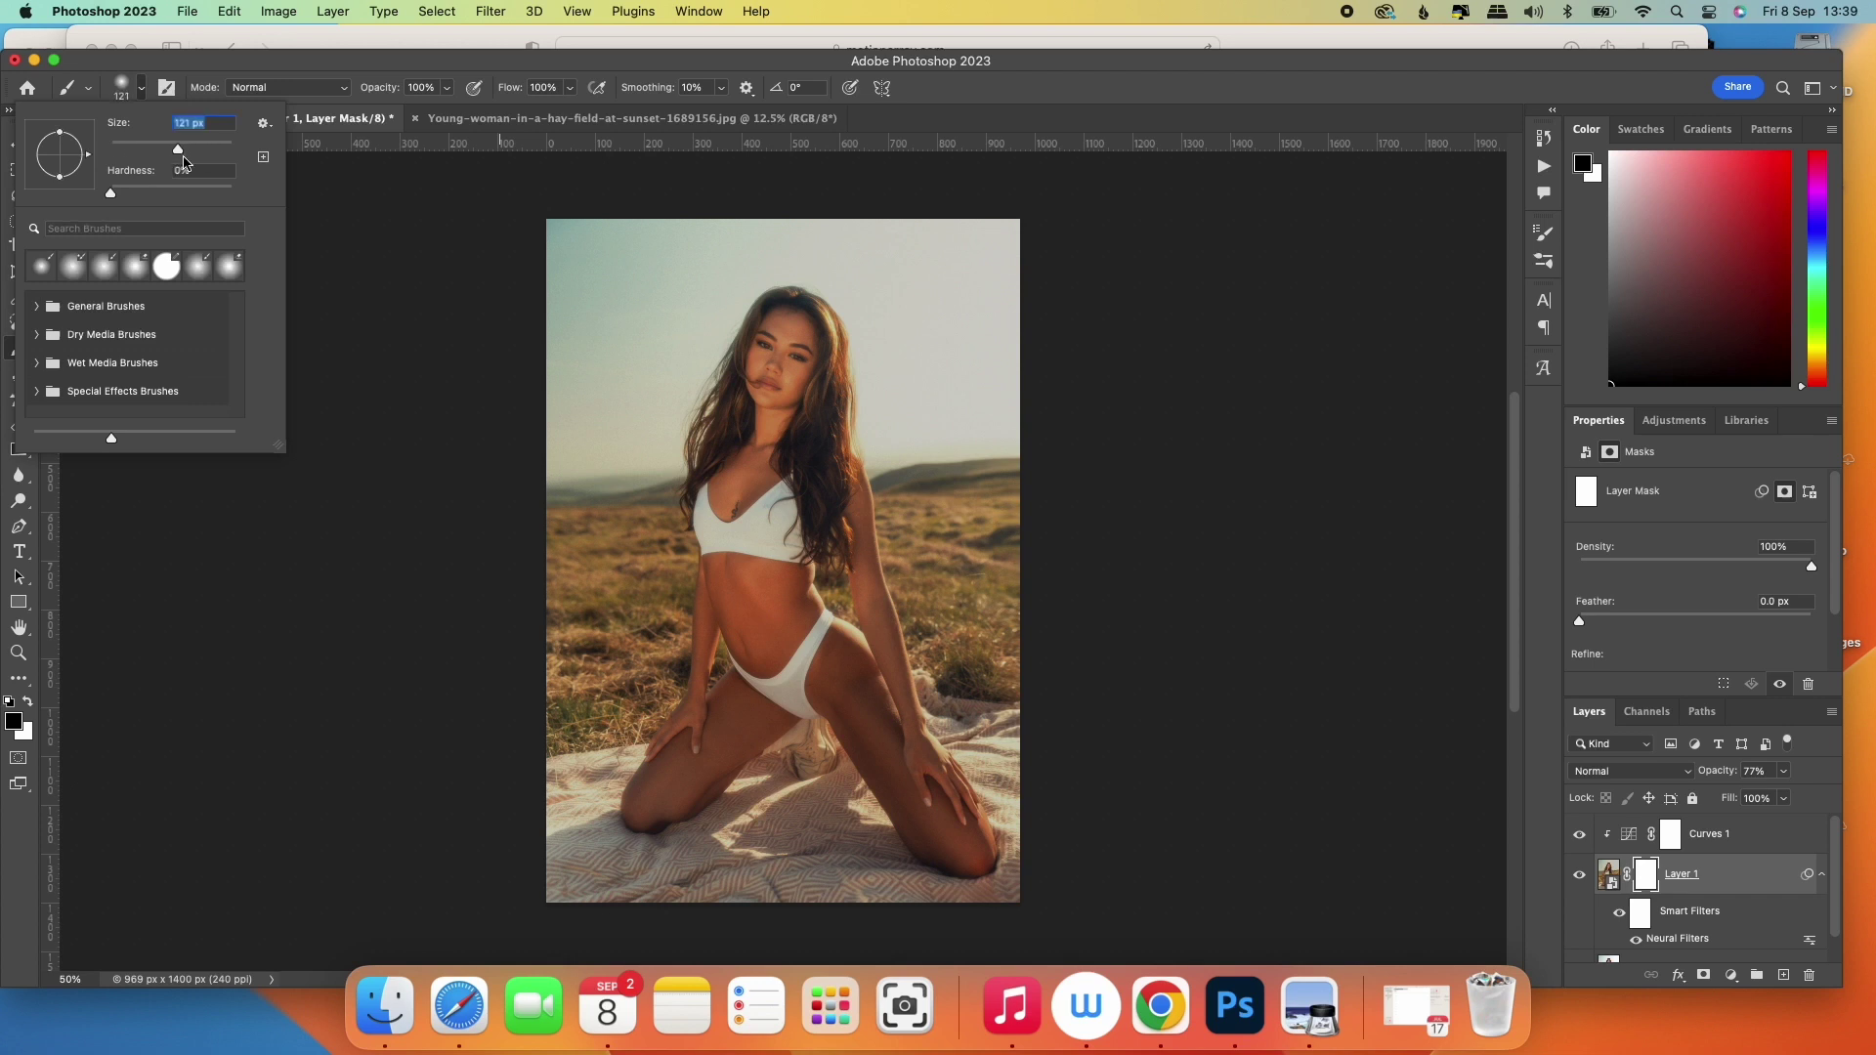
click(832, 376)
mouse_move(831, 376)
mouse_down()
mouse_move(816, 511)
mouse_move(834, 442)
mouse_move(790, 474)
mouse_move(723, 414)
mouse_move(697, 459)
mouse_up()
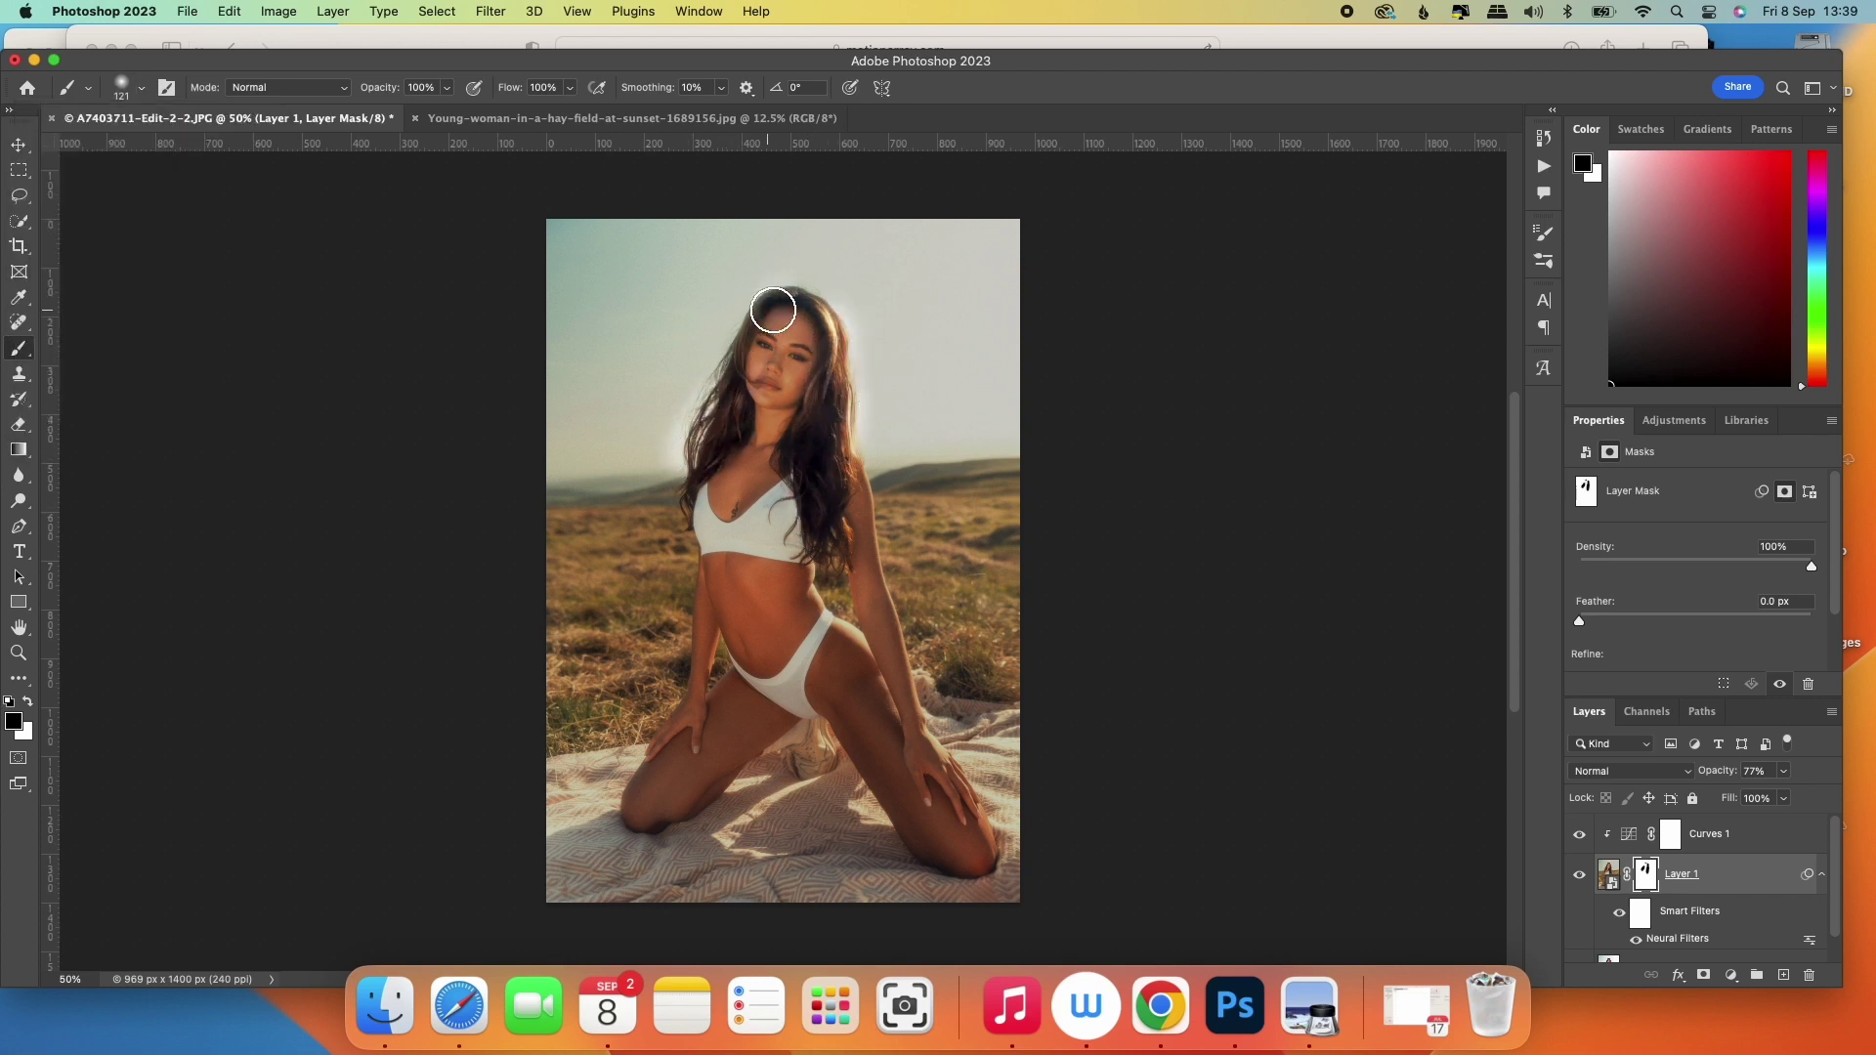
click(142, 88)
drag(177, 148, 160, 149)
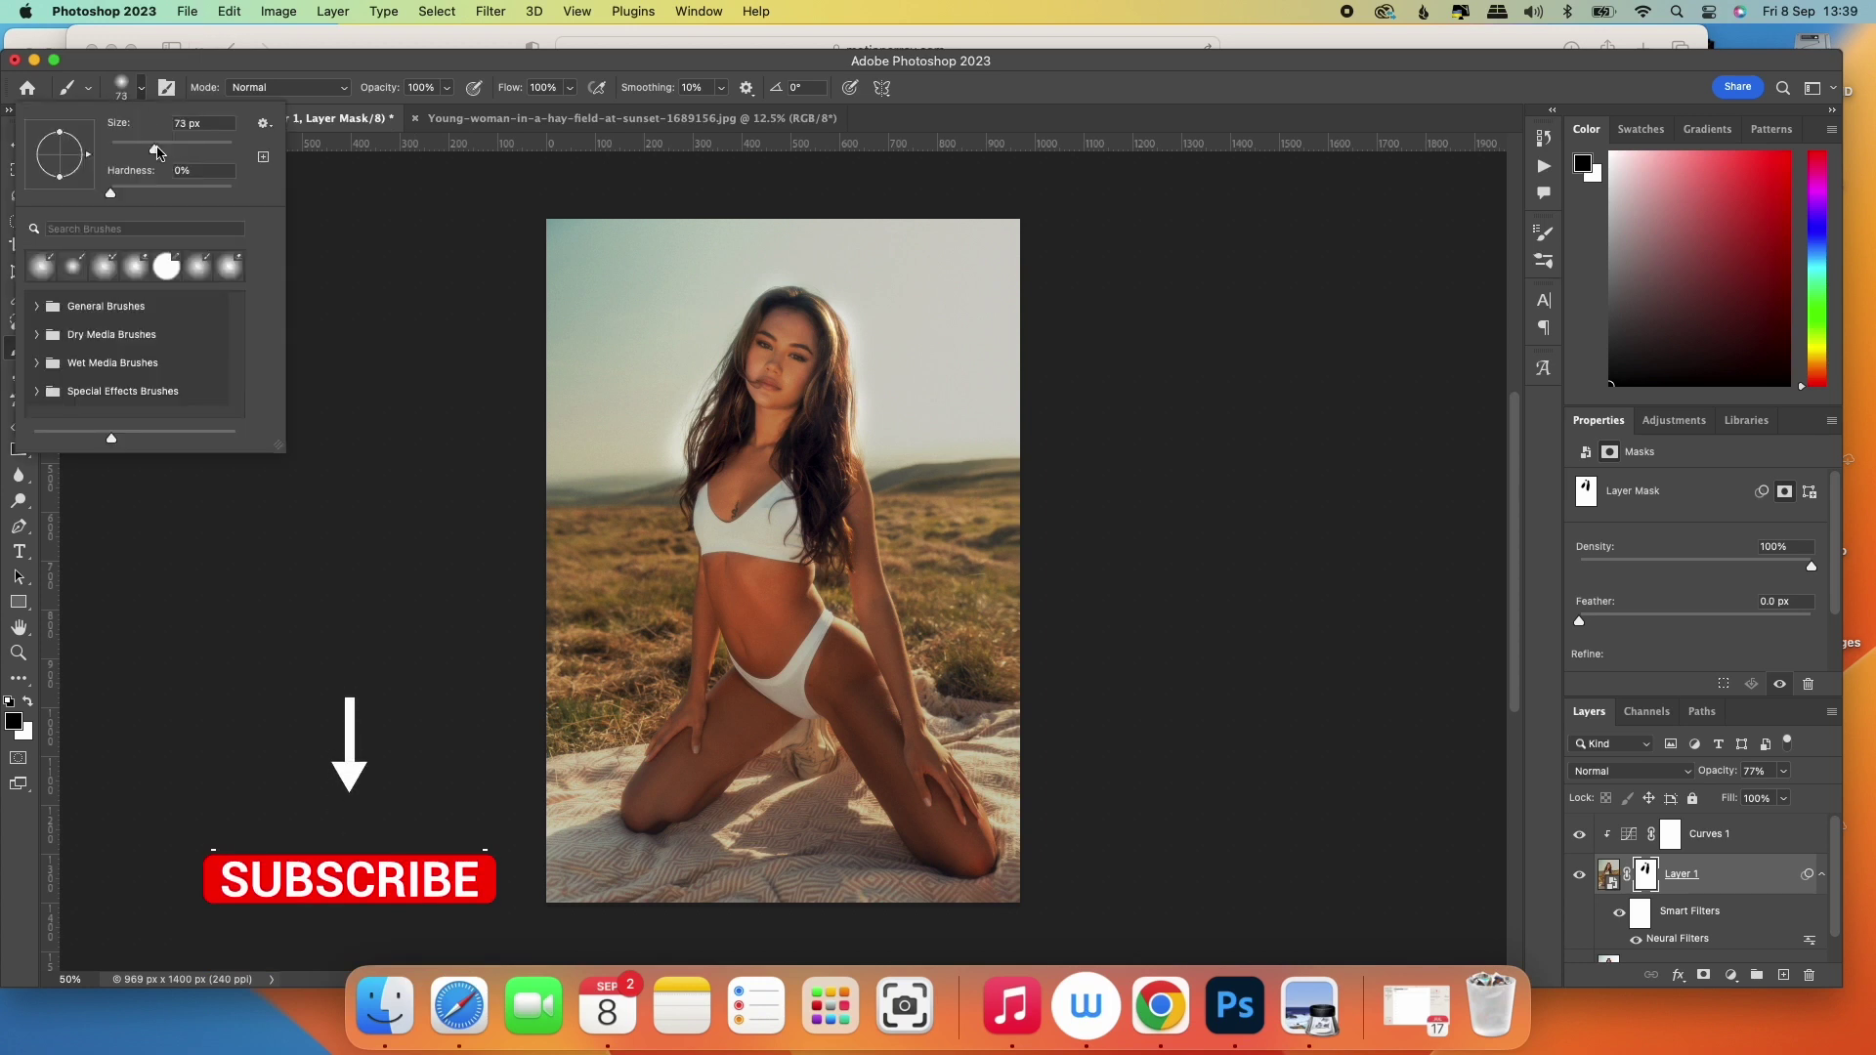
click(789, 287)
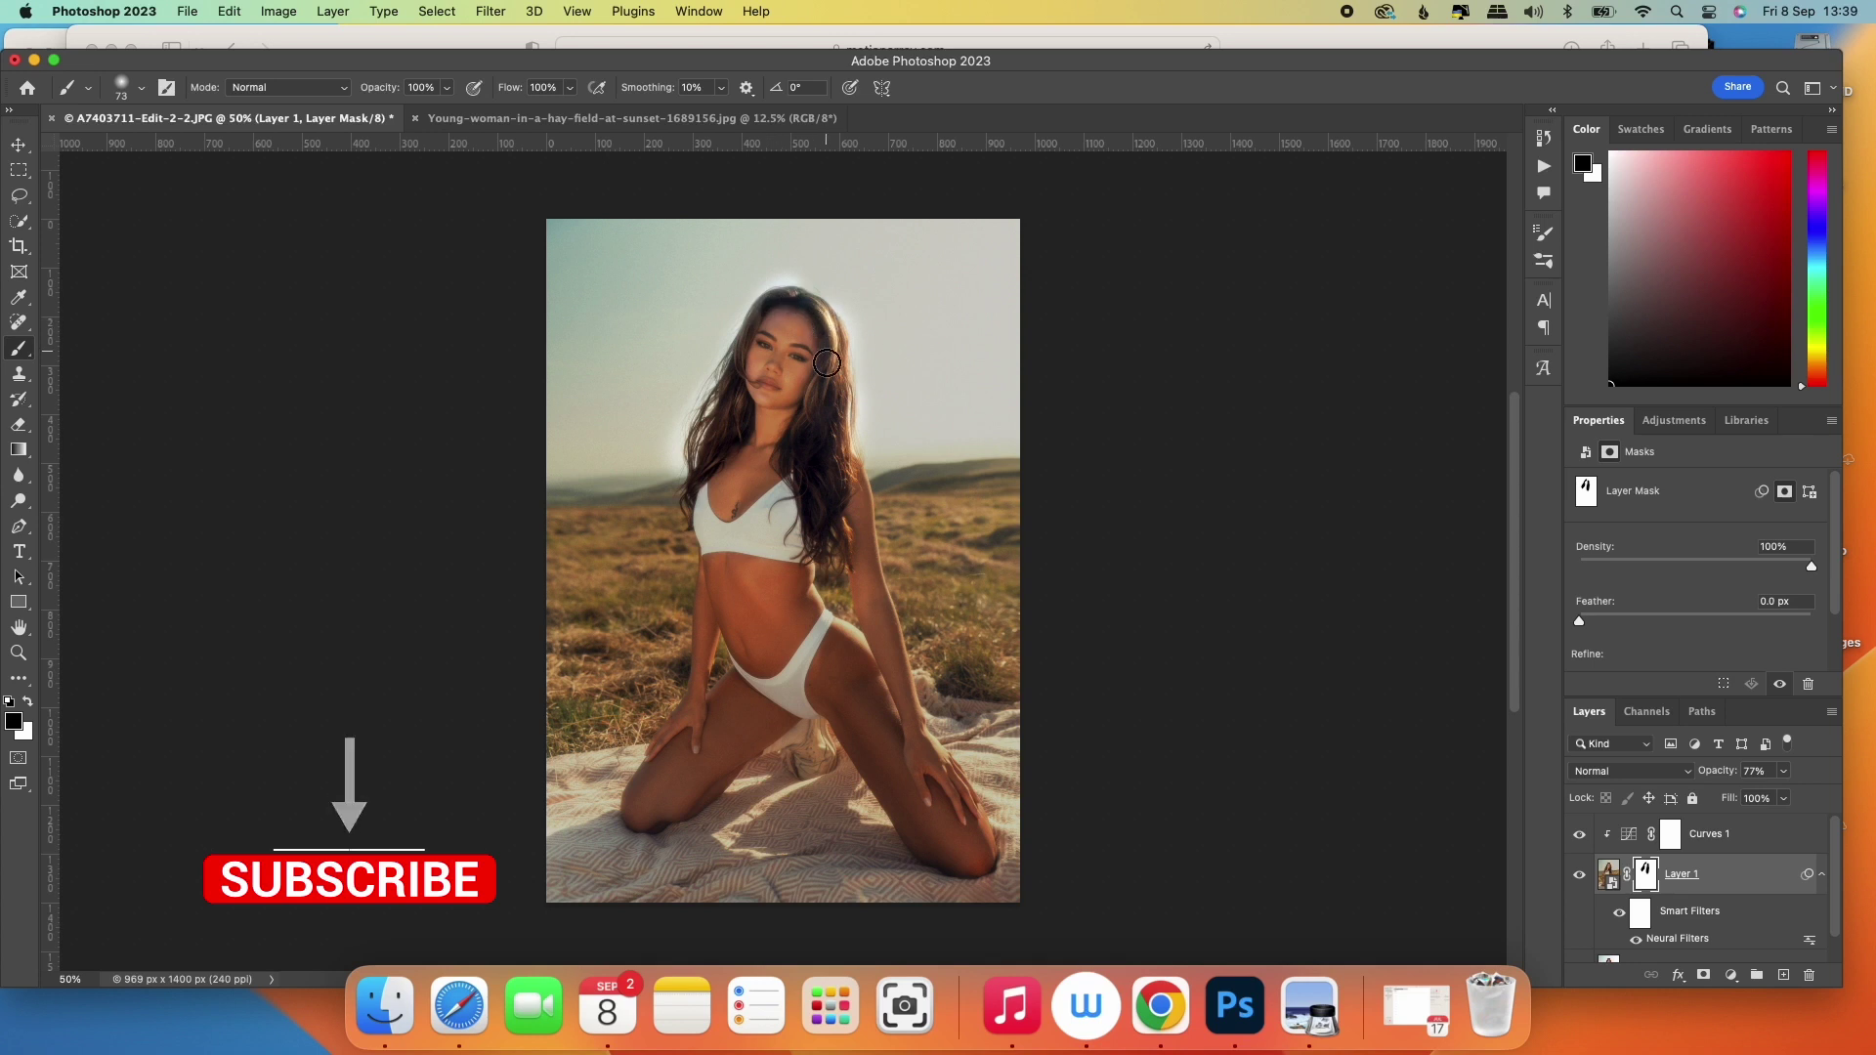
Lower the brush flow to about 17%.
key(shift+4)
key(shift+6)
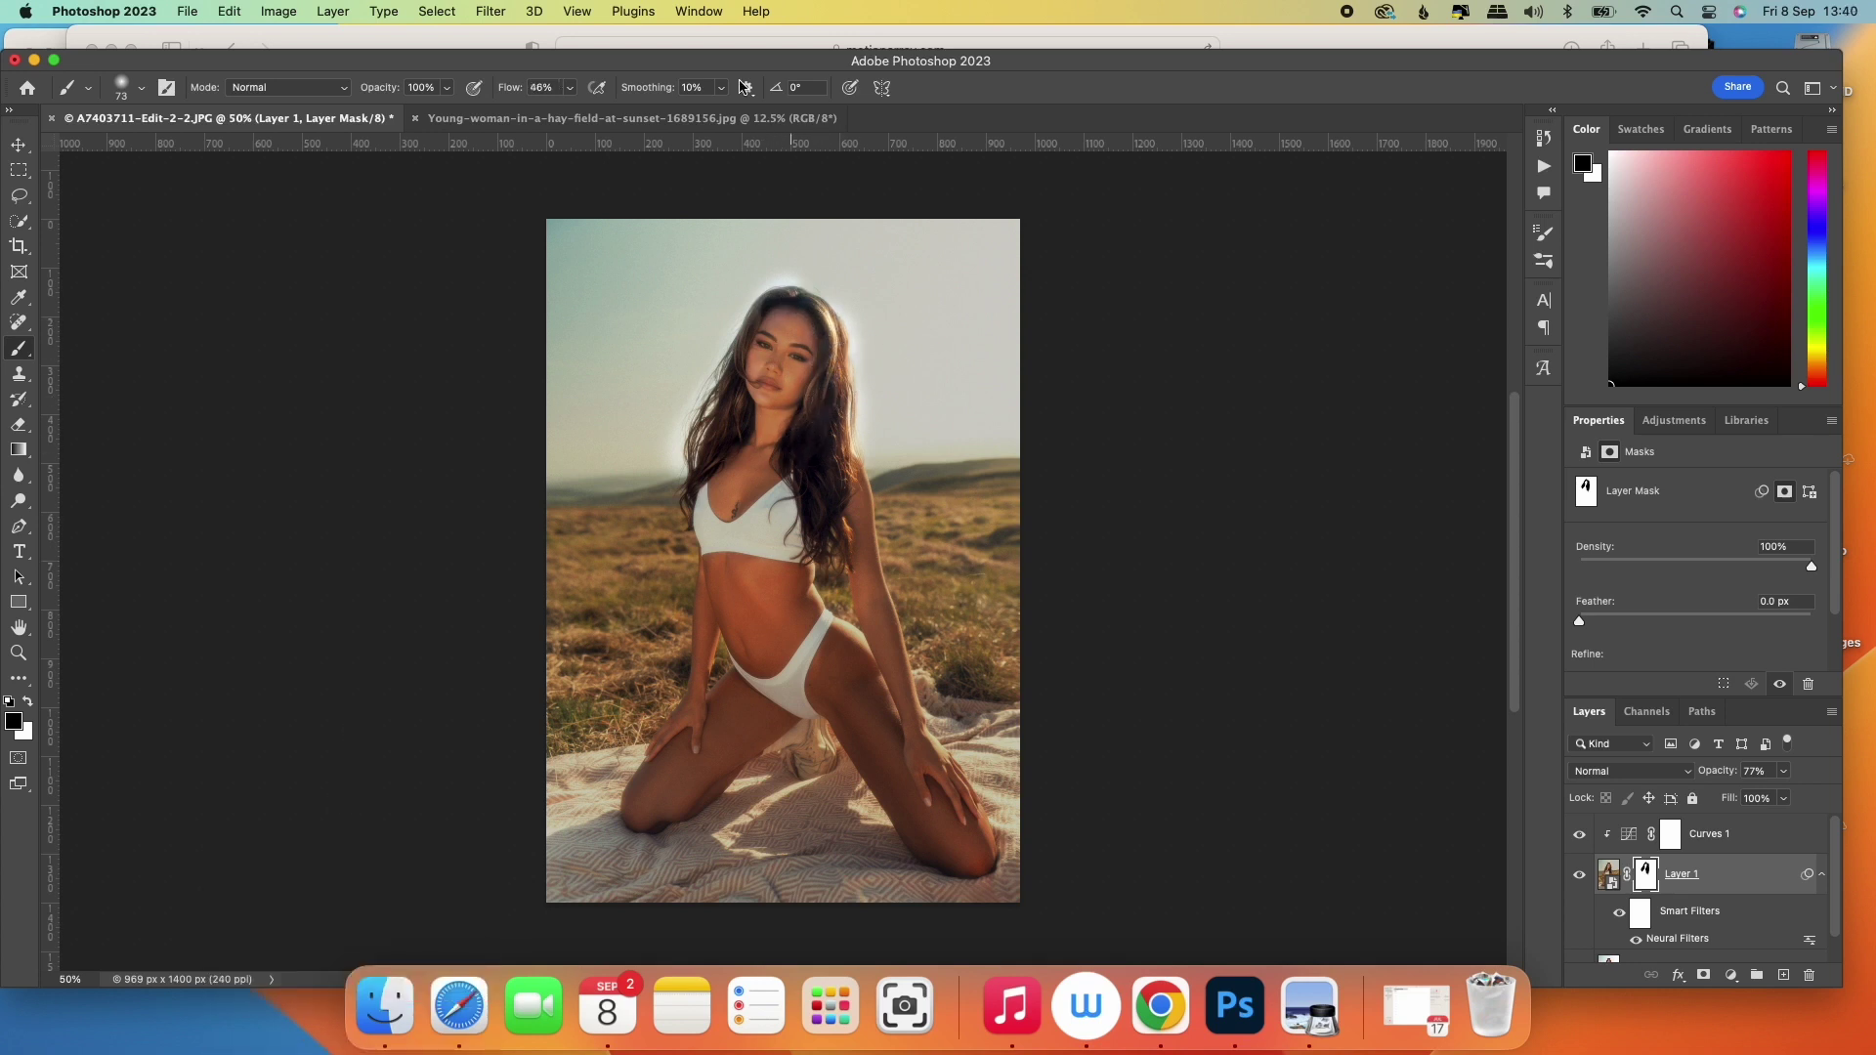
click(569, 87)
drag(570, 112, 542, 114)
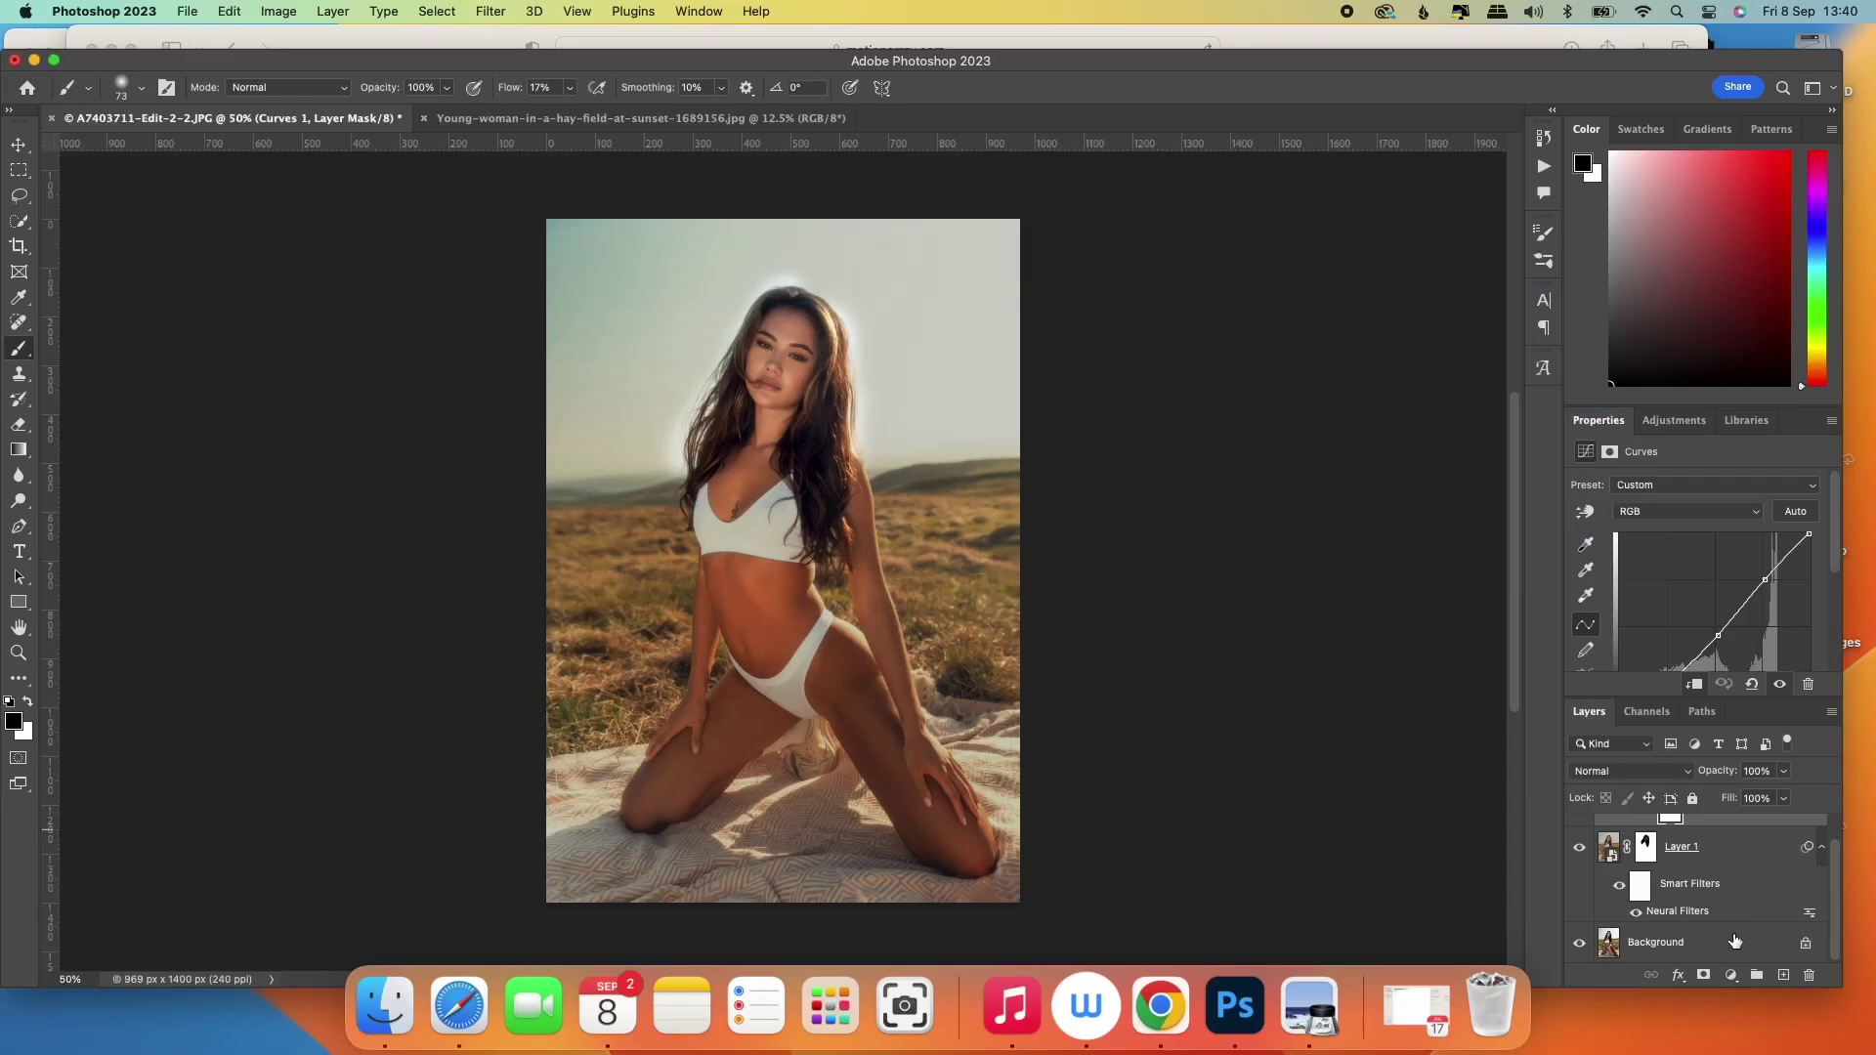
Stamp the visible layers into a new Layer 2, then hide Curves 1 and Layer 1.
click(1735, 940)
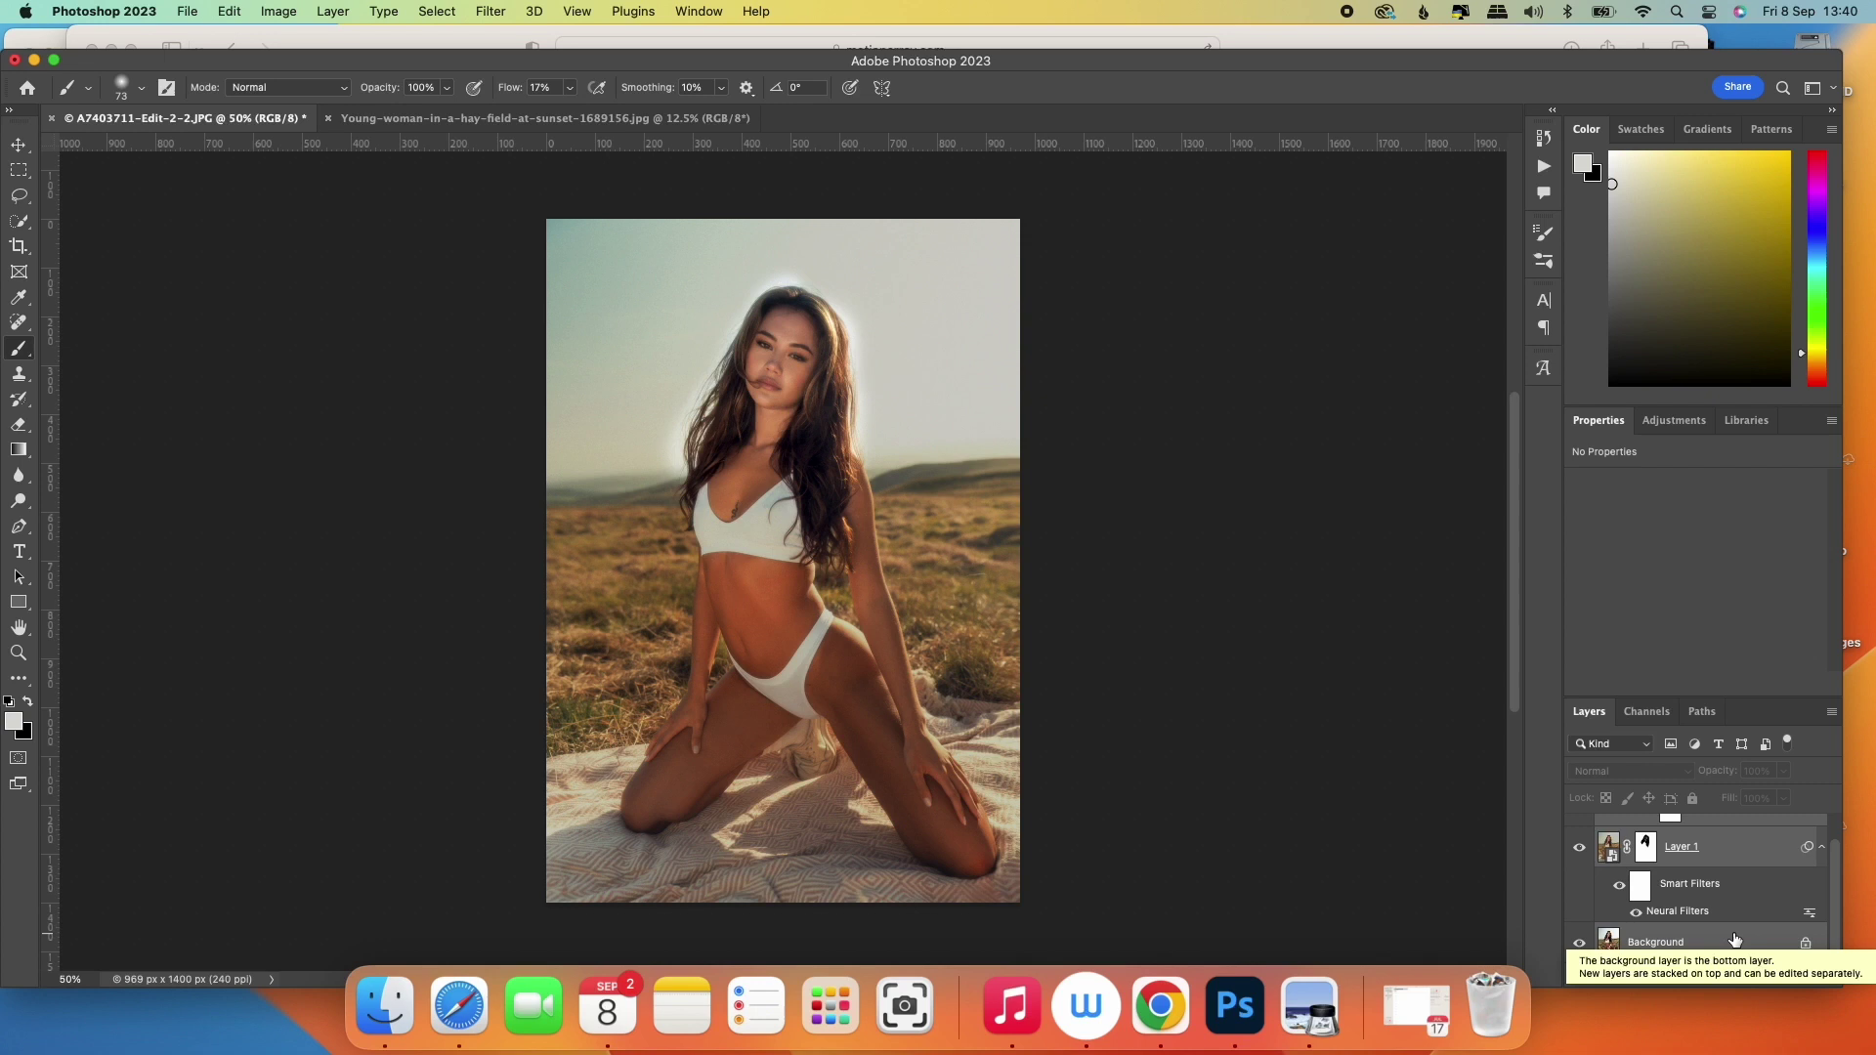
key(super+alt+shift+e)
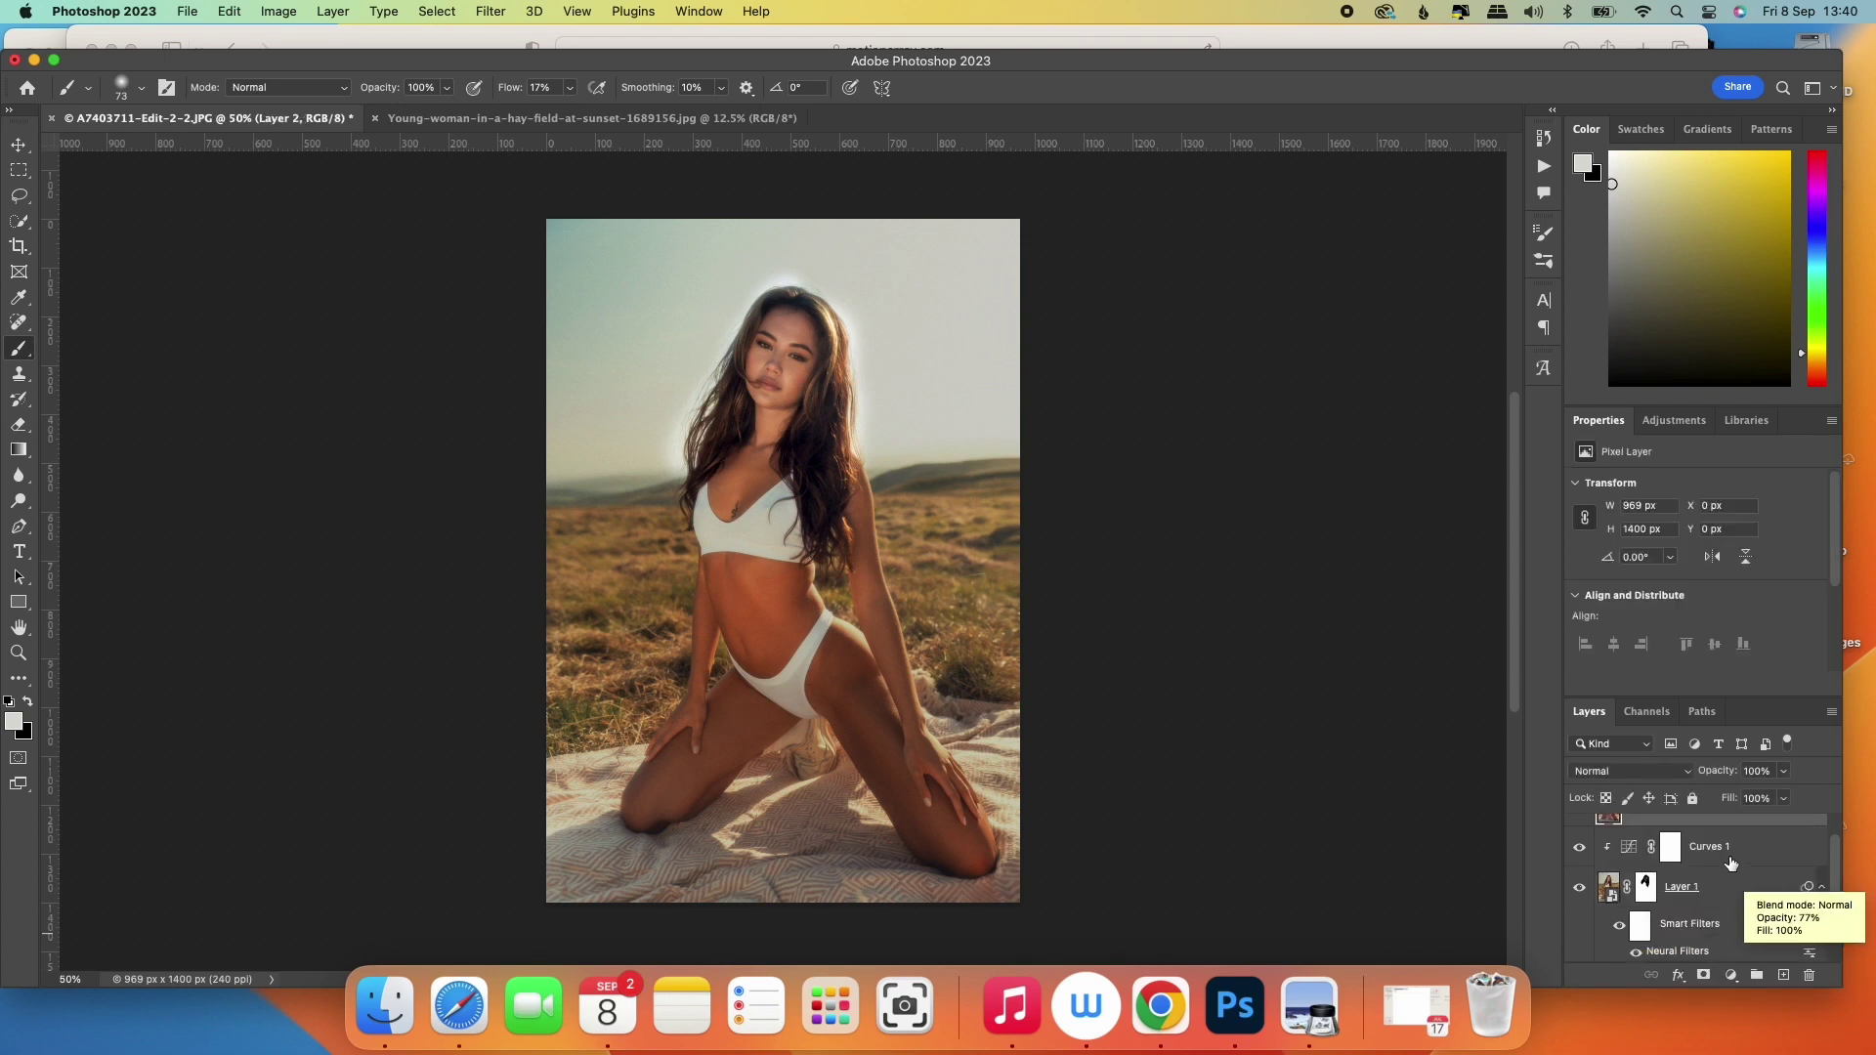
scroll(1733, 865, up, 1)
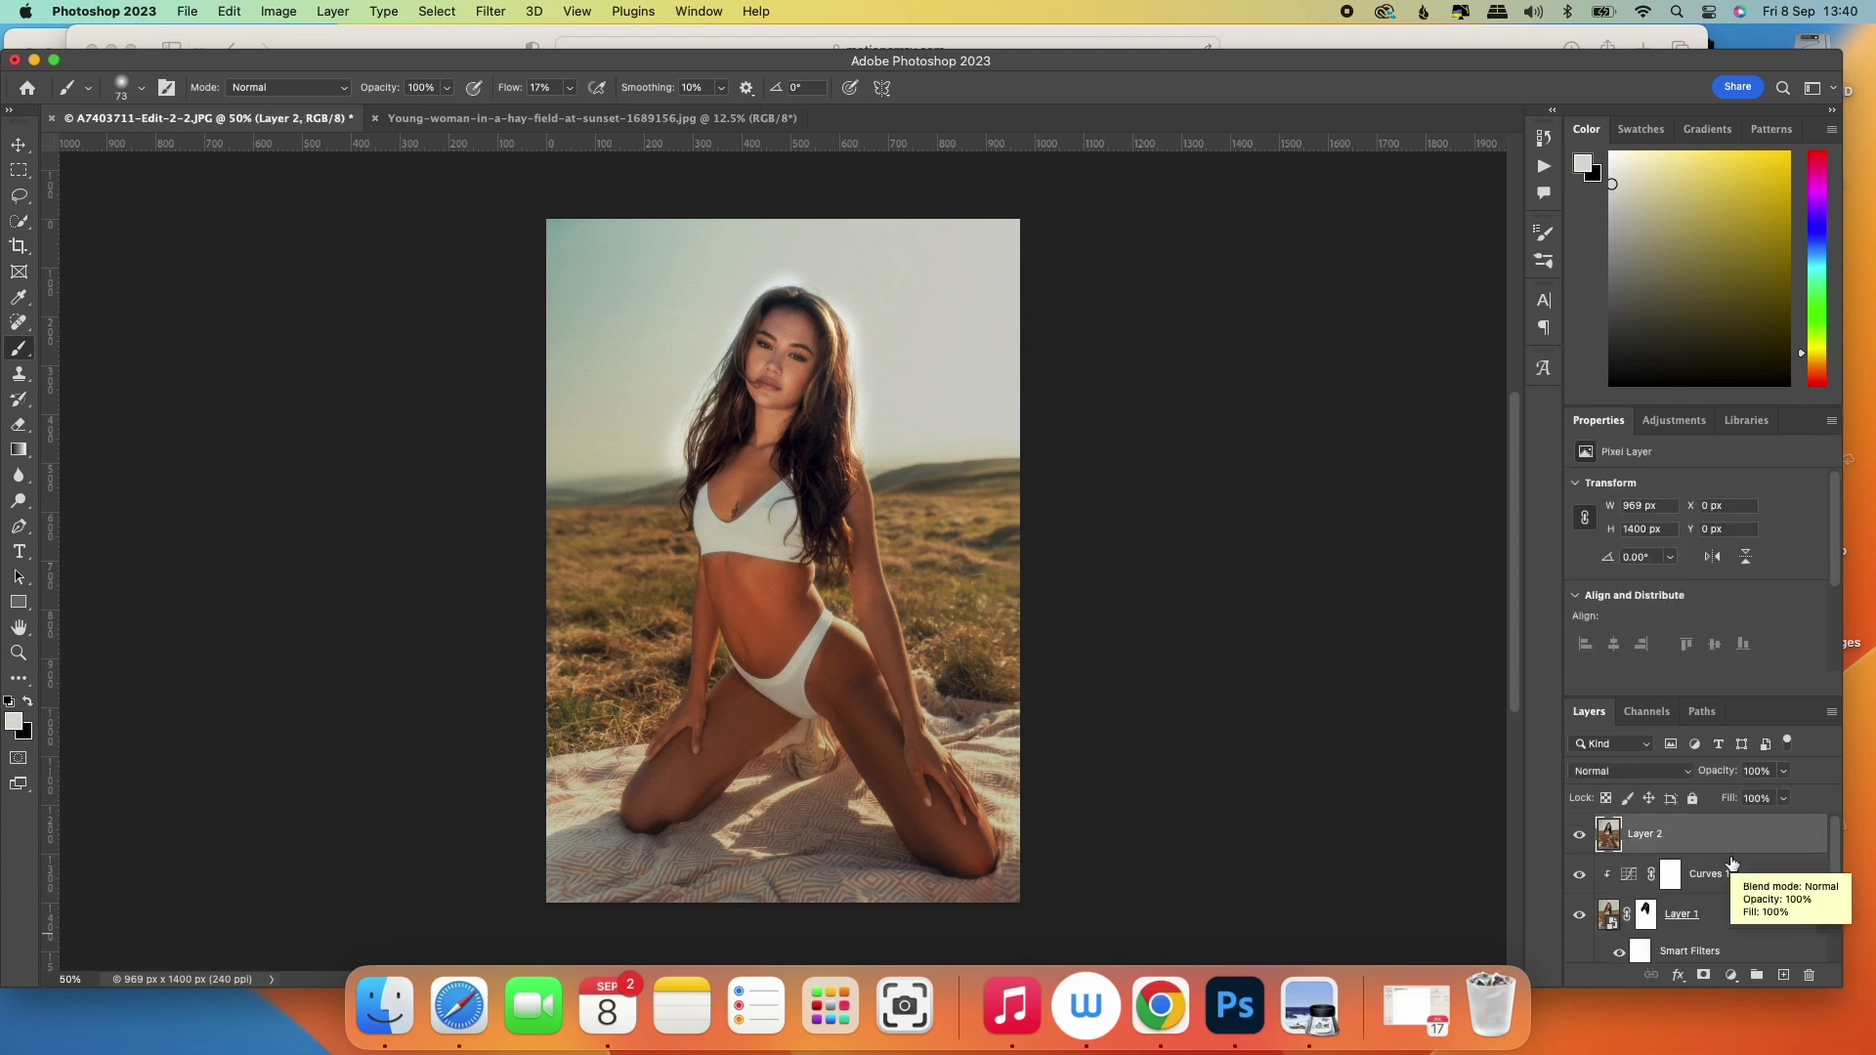
click(1580, 876)
click(1582, 916)
scroll(1583, 924, down, 2)
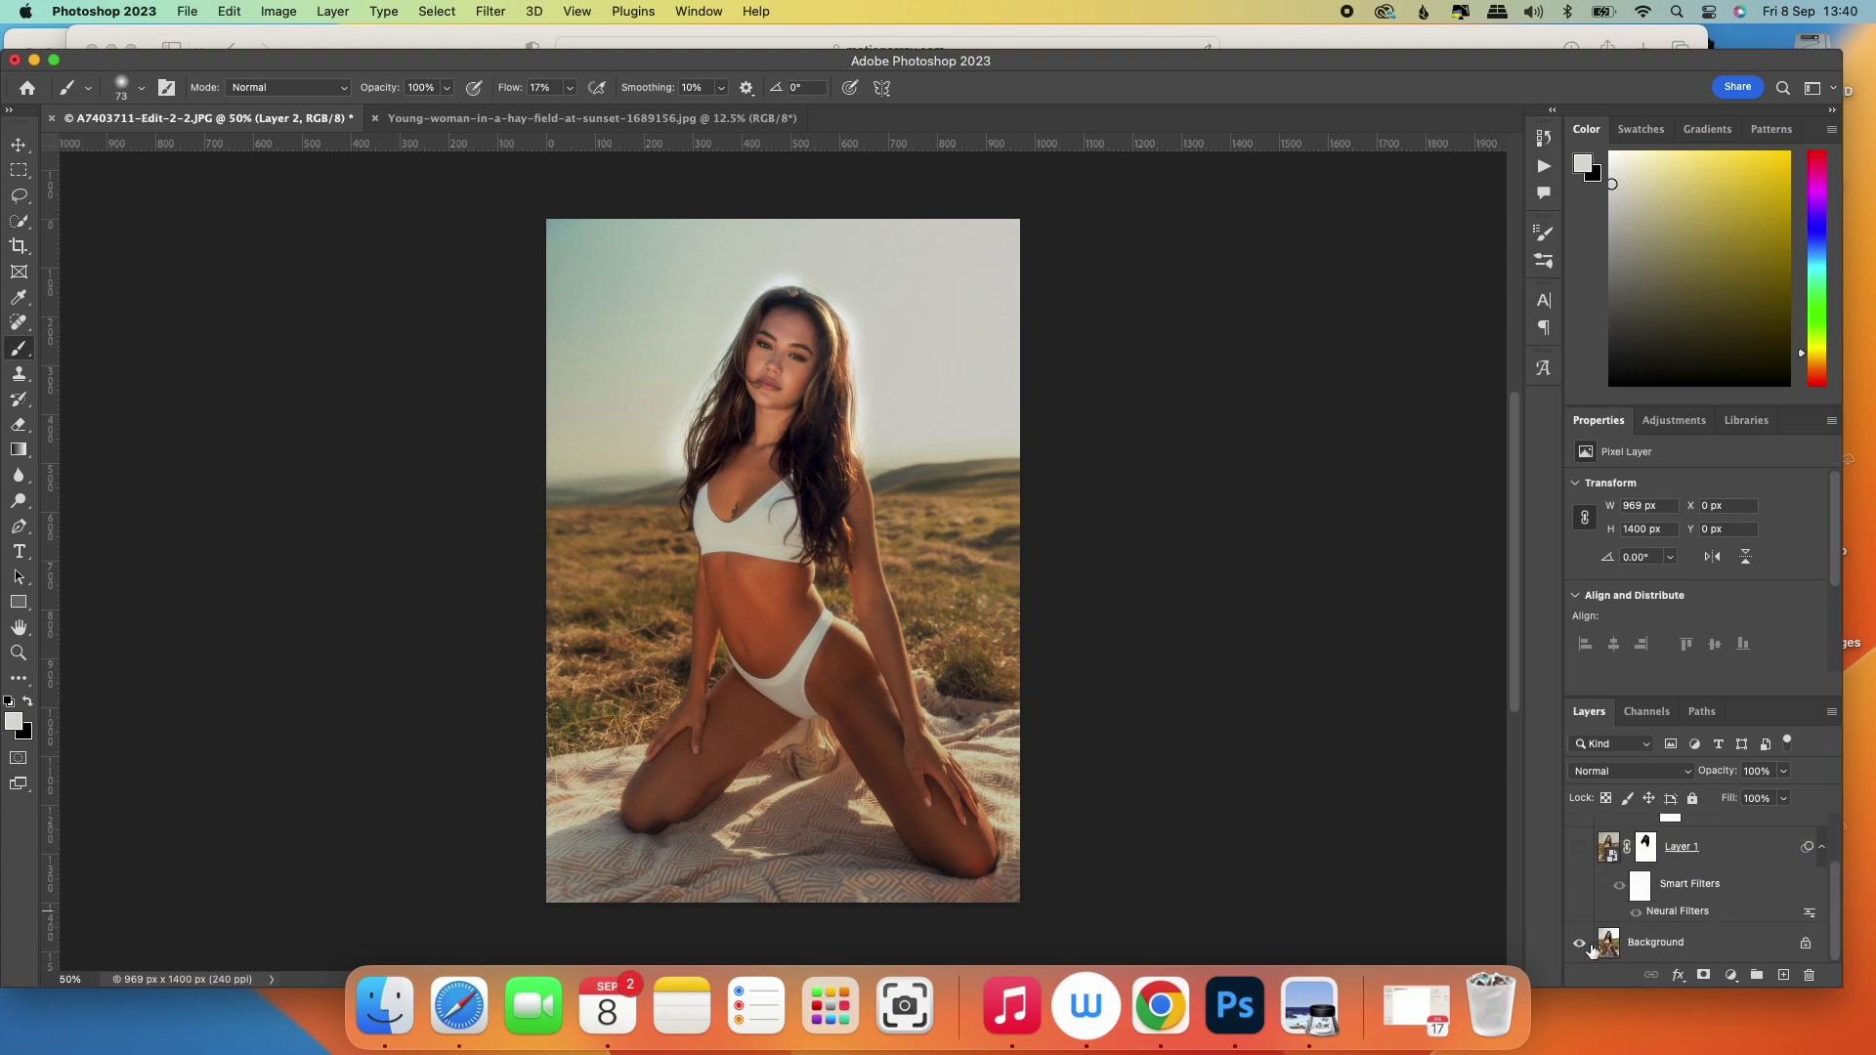
scroll(1634, 918, up, 2)
Compare Layer 2 on and off, set its opacity to 76%, and zoom out.
click(1581, 836)
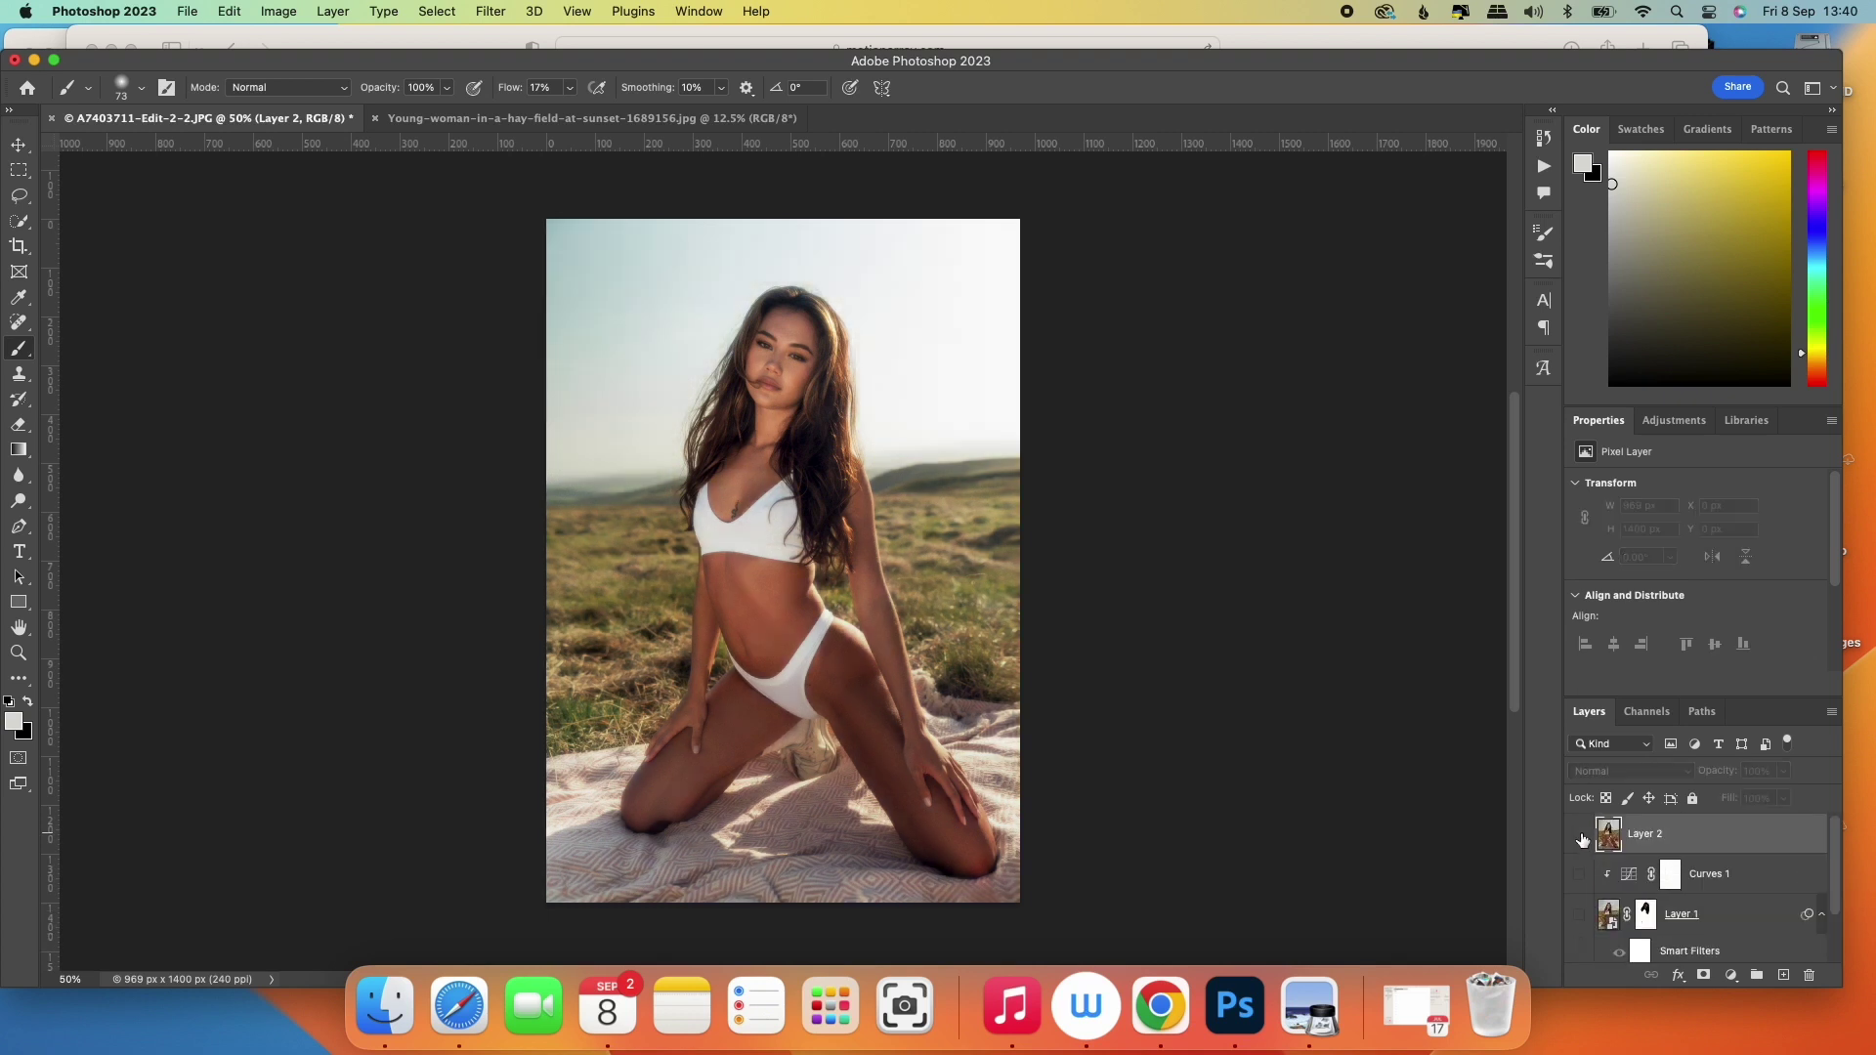
click(1580, 835)
click(1580, 835)
click(1580, 836)
click(1785, 773)
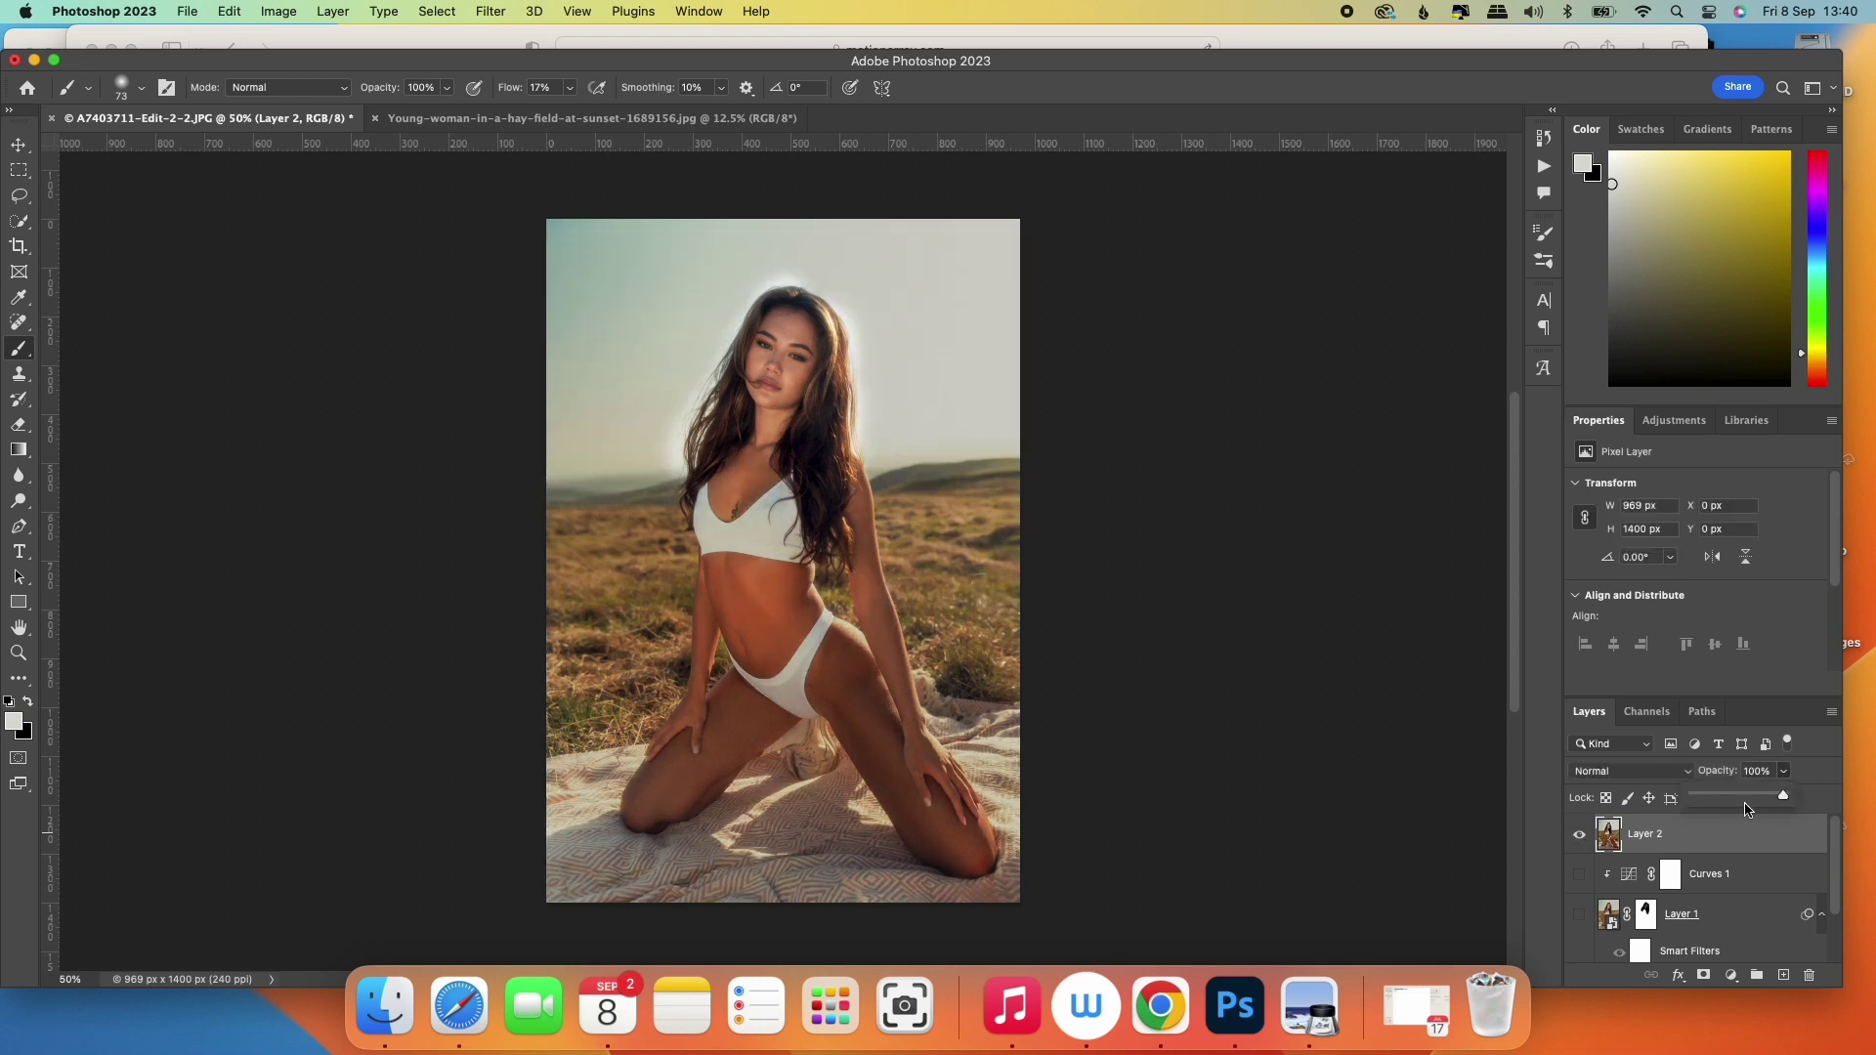
click(1756, 796)
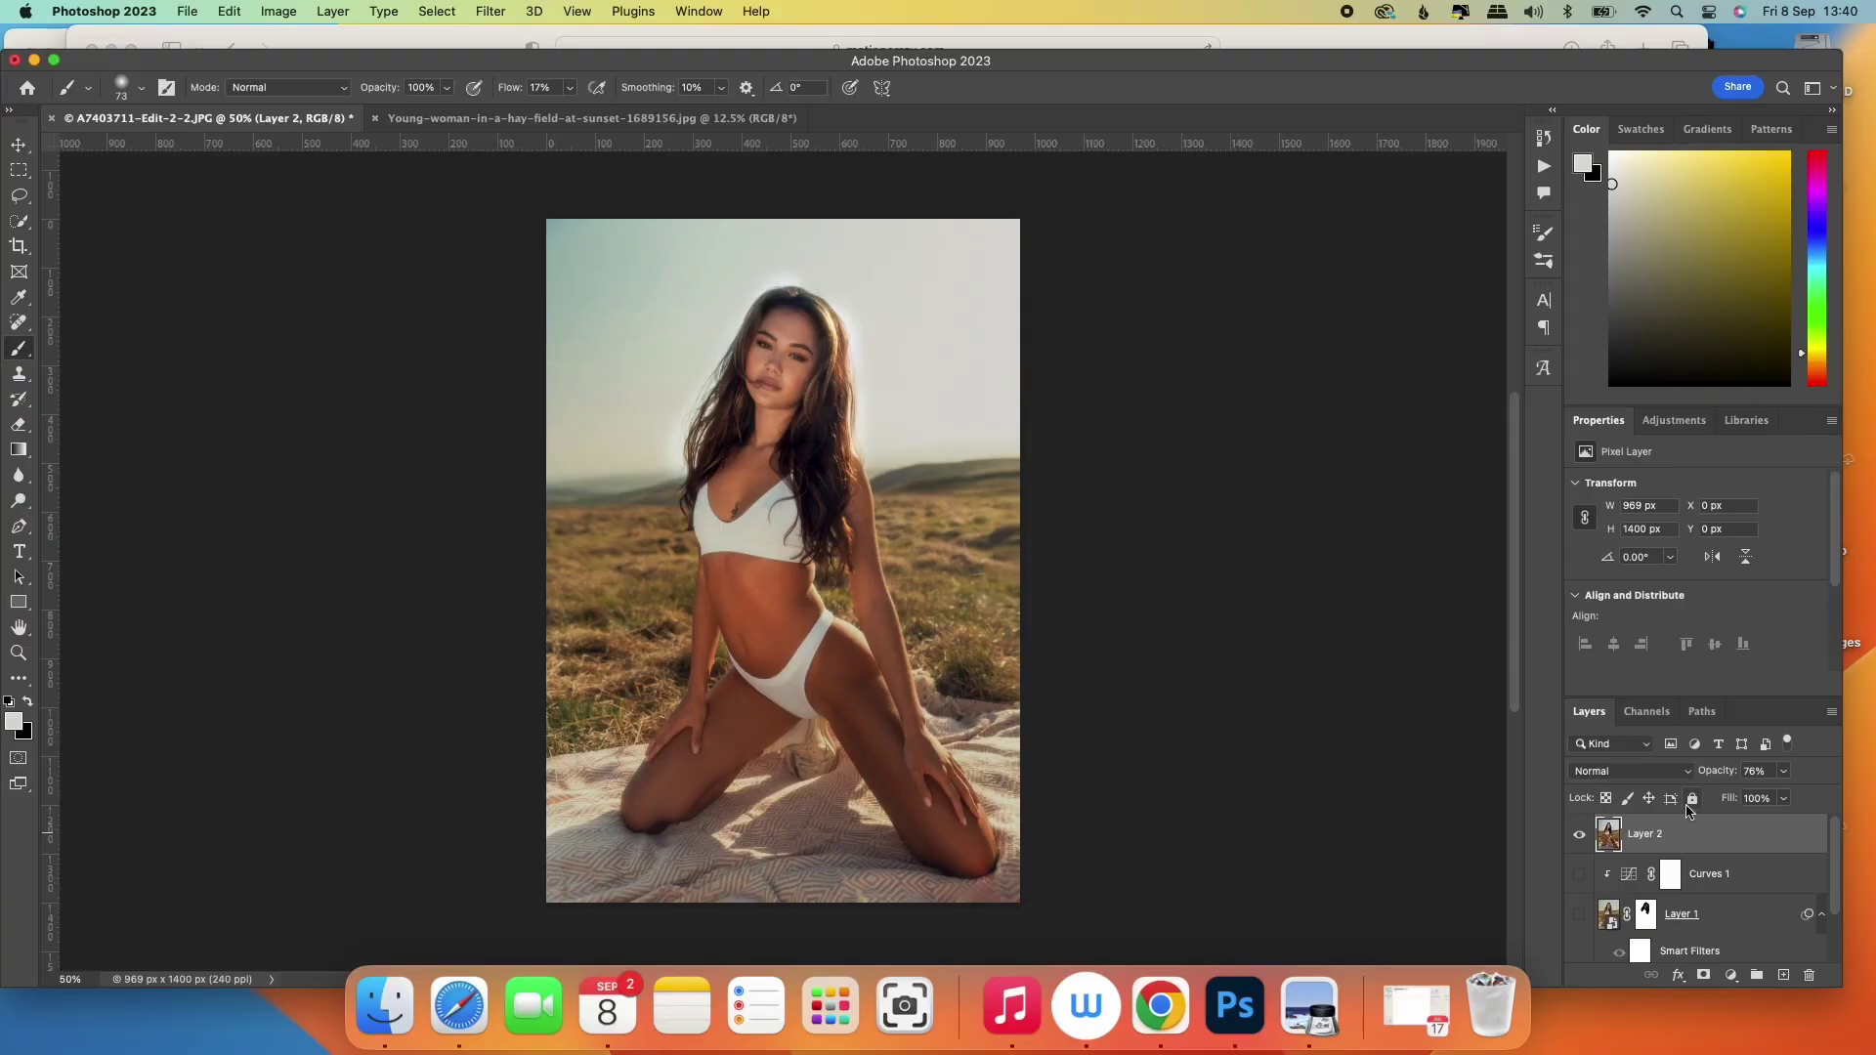
key(super+minus)
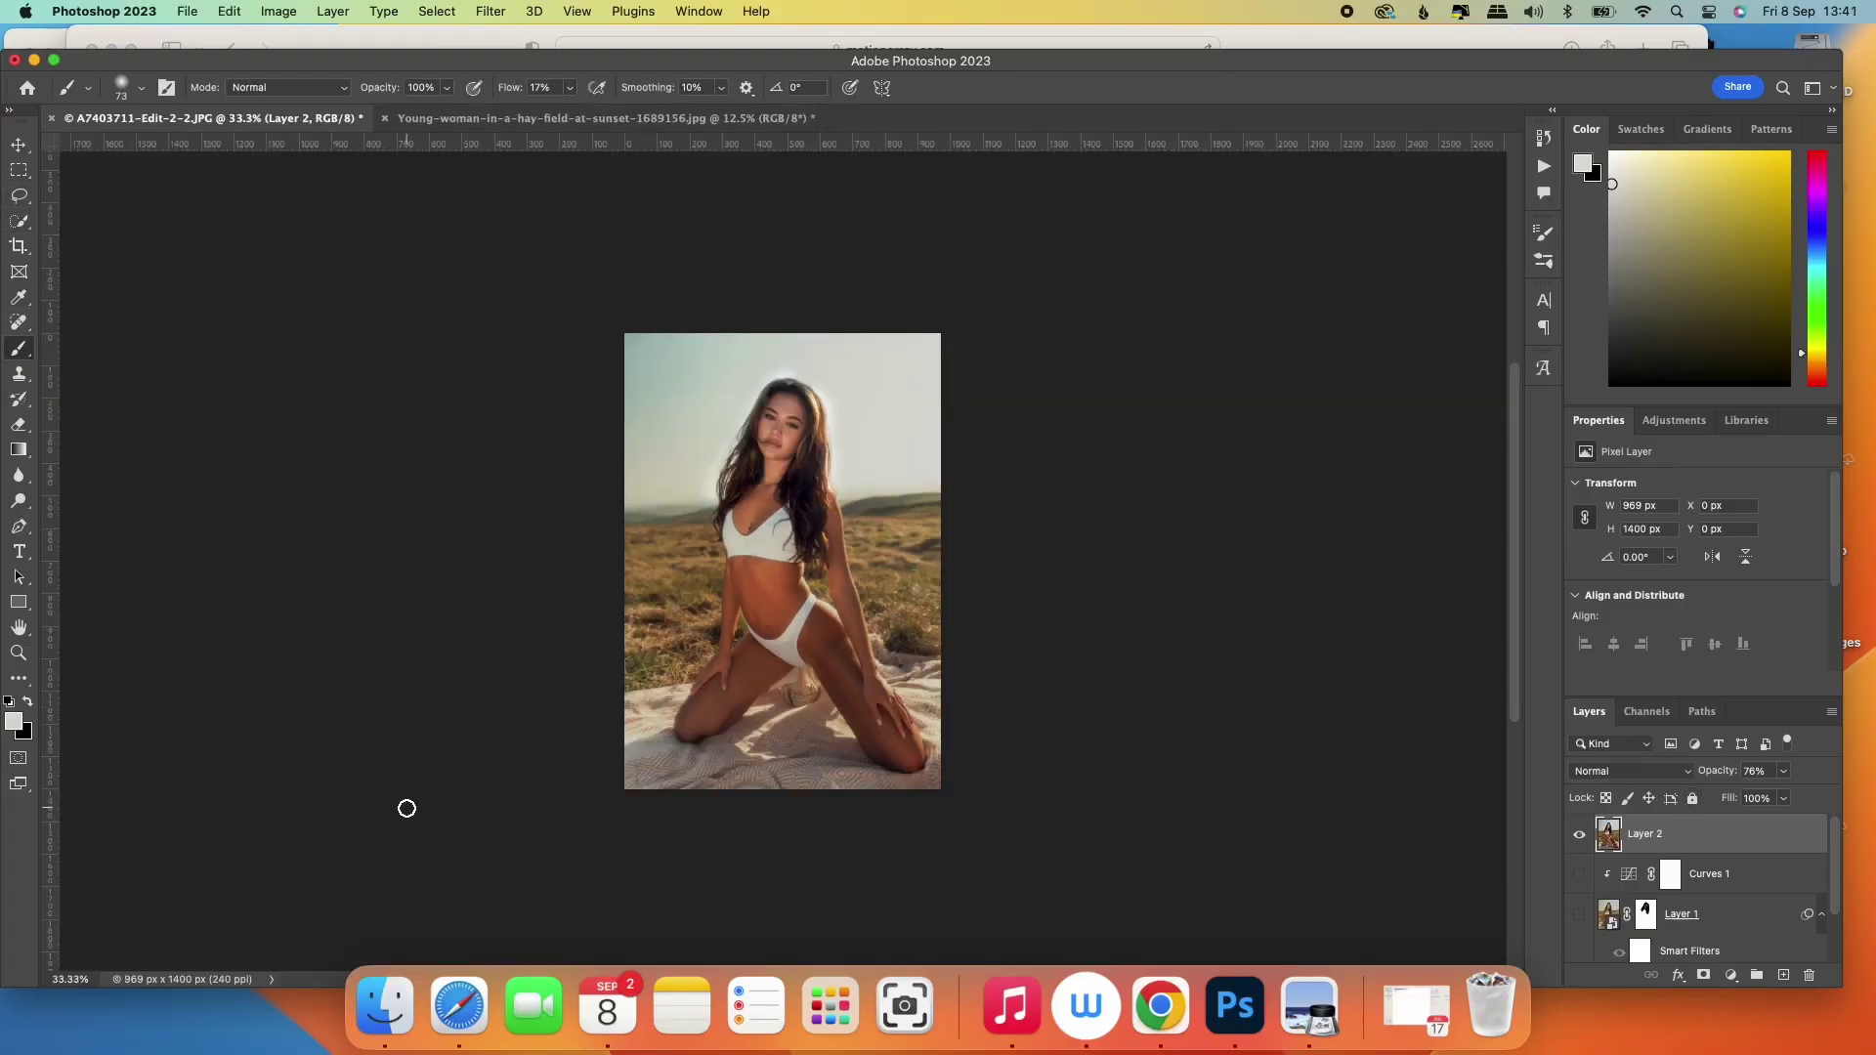
Place the hay-field sunset reference photo as a small inset in the portrait's top-left corner.
click(382, 1017)
drag(1134, 457, 399, 829)
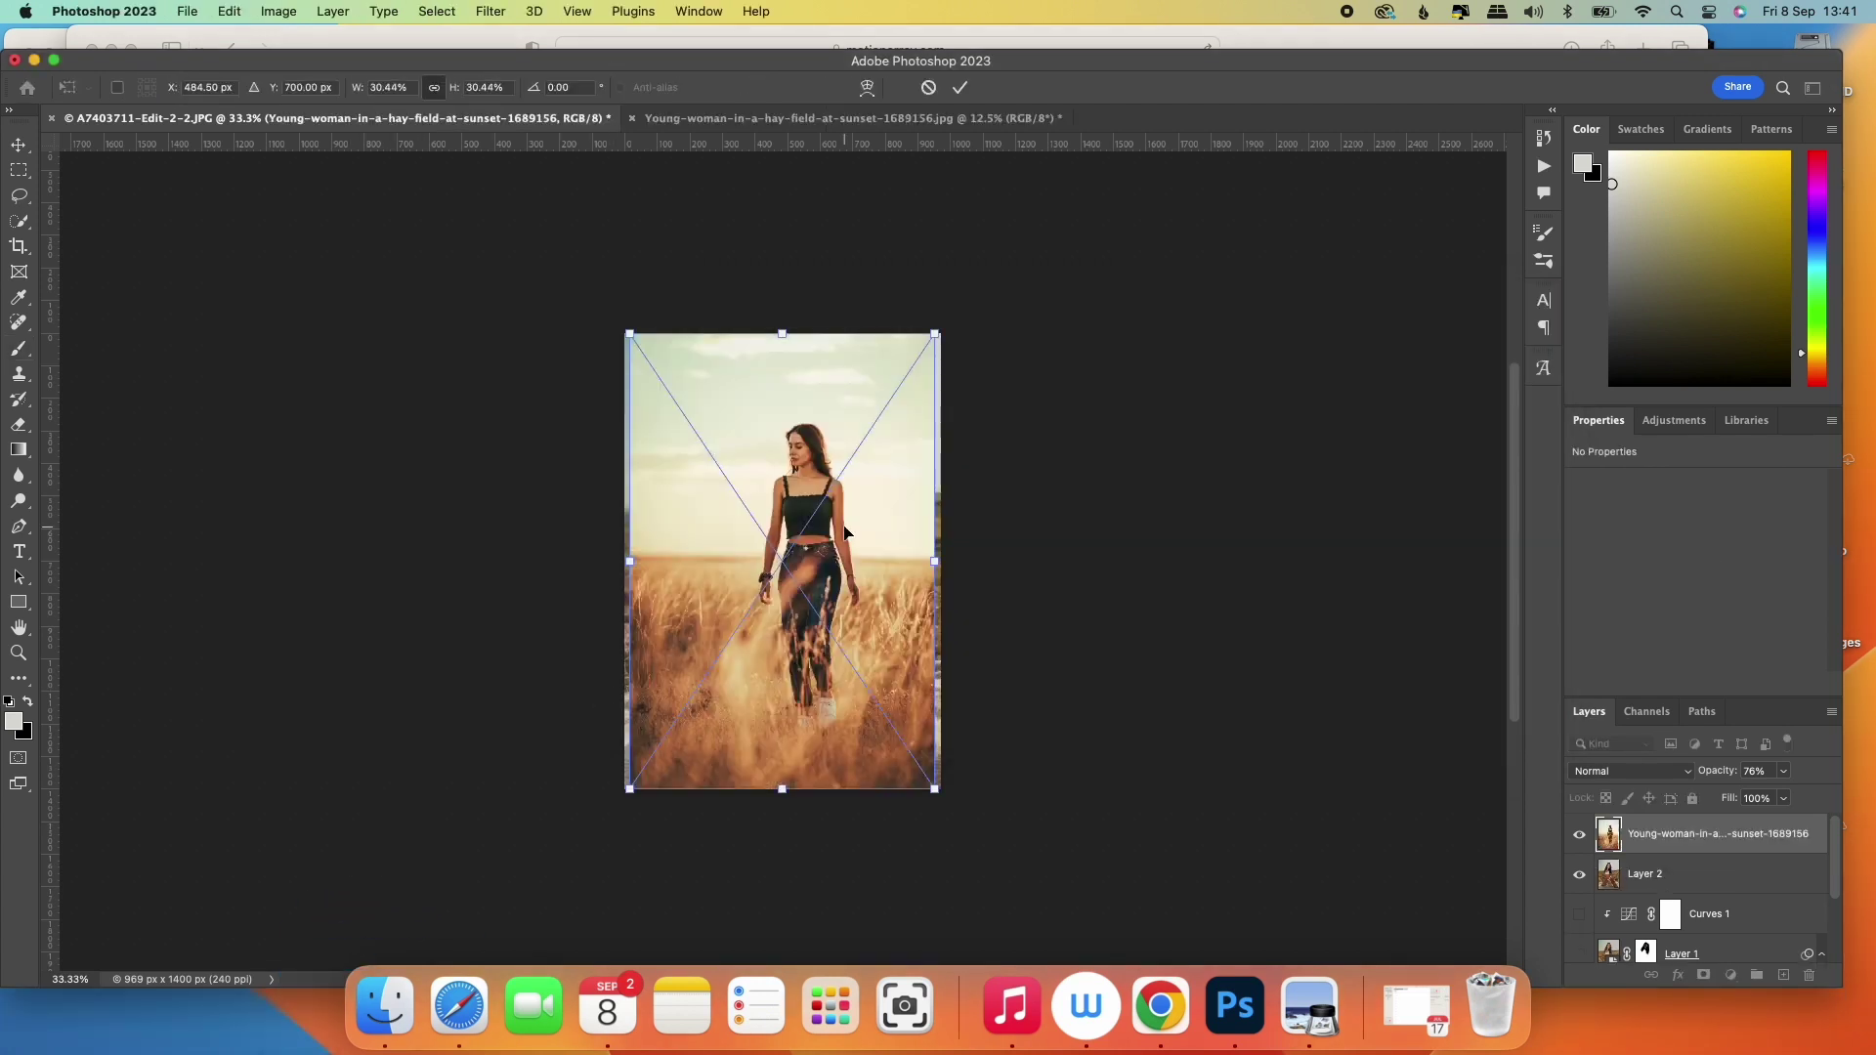
mouse_move(934, 792)
mouse_down()
mouse_move(821, 548)
mouse_move(790, 531)
mouse_up()
key(Return)
Zoom to 66.7%, then show and select stamped Layer 2 and set its opacity to 91%.
key(b)
key(super+equal)
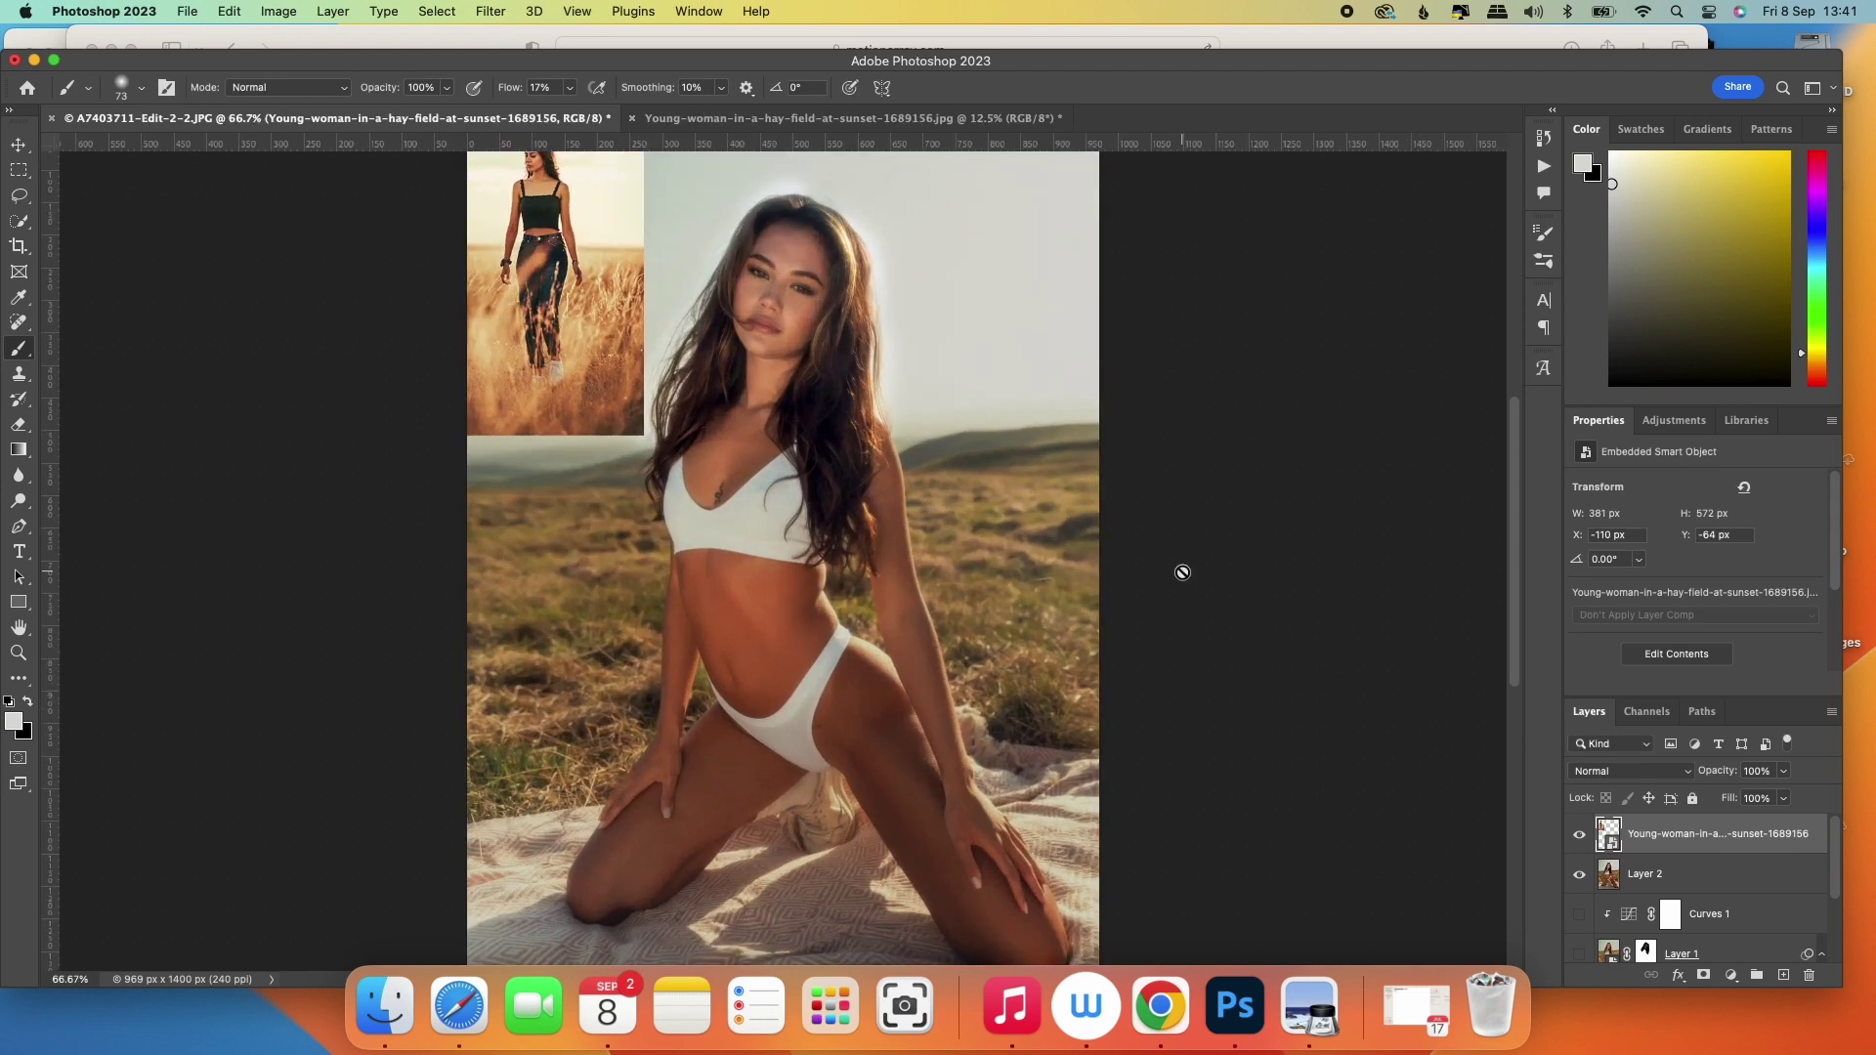
scroll(1183, 573, up, 3)
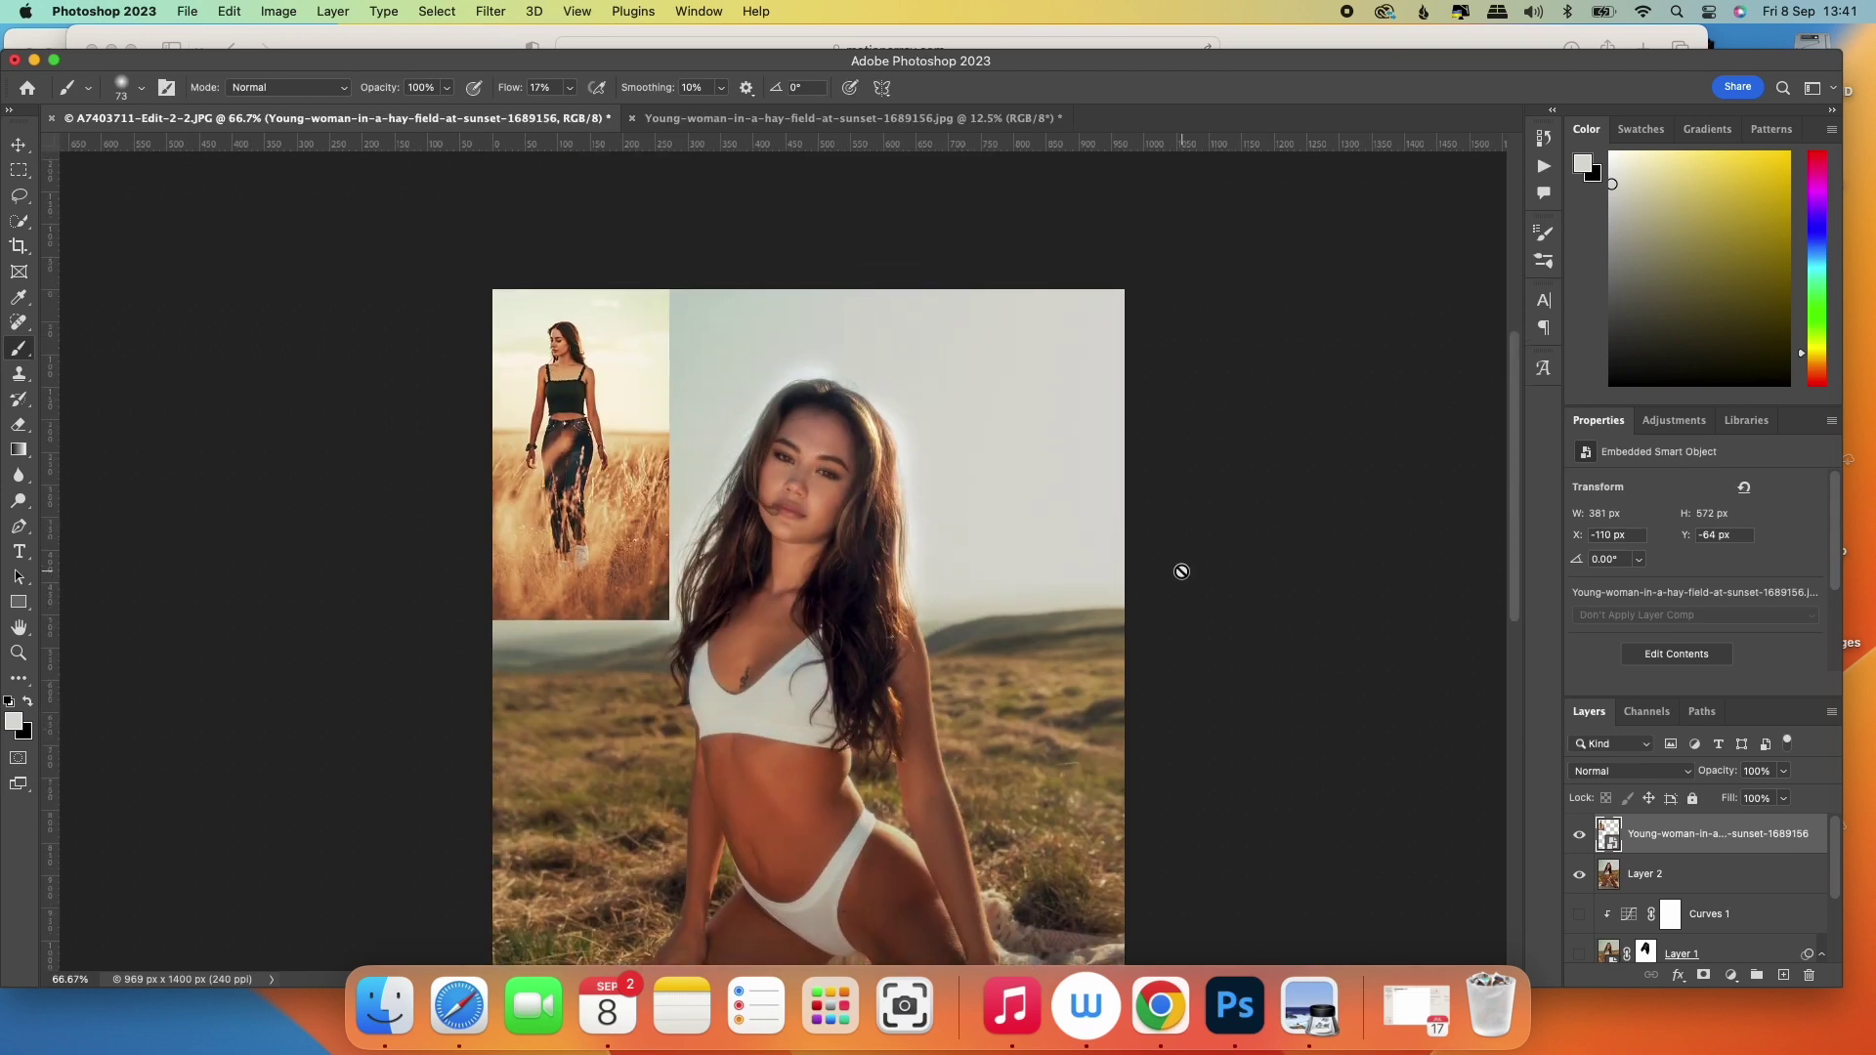
click(1580, 880)
click(1693, 890)
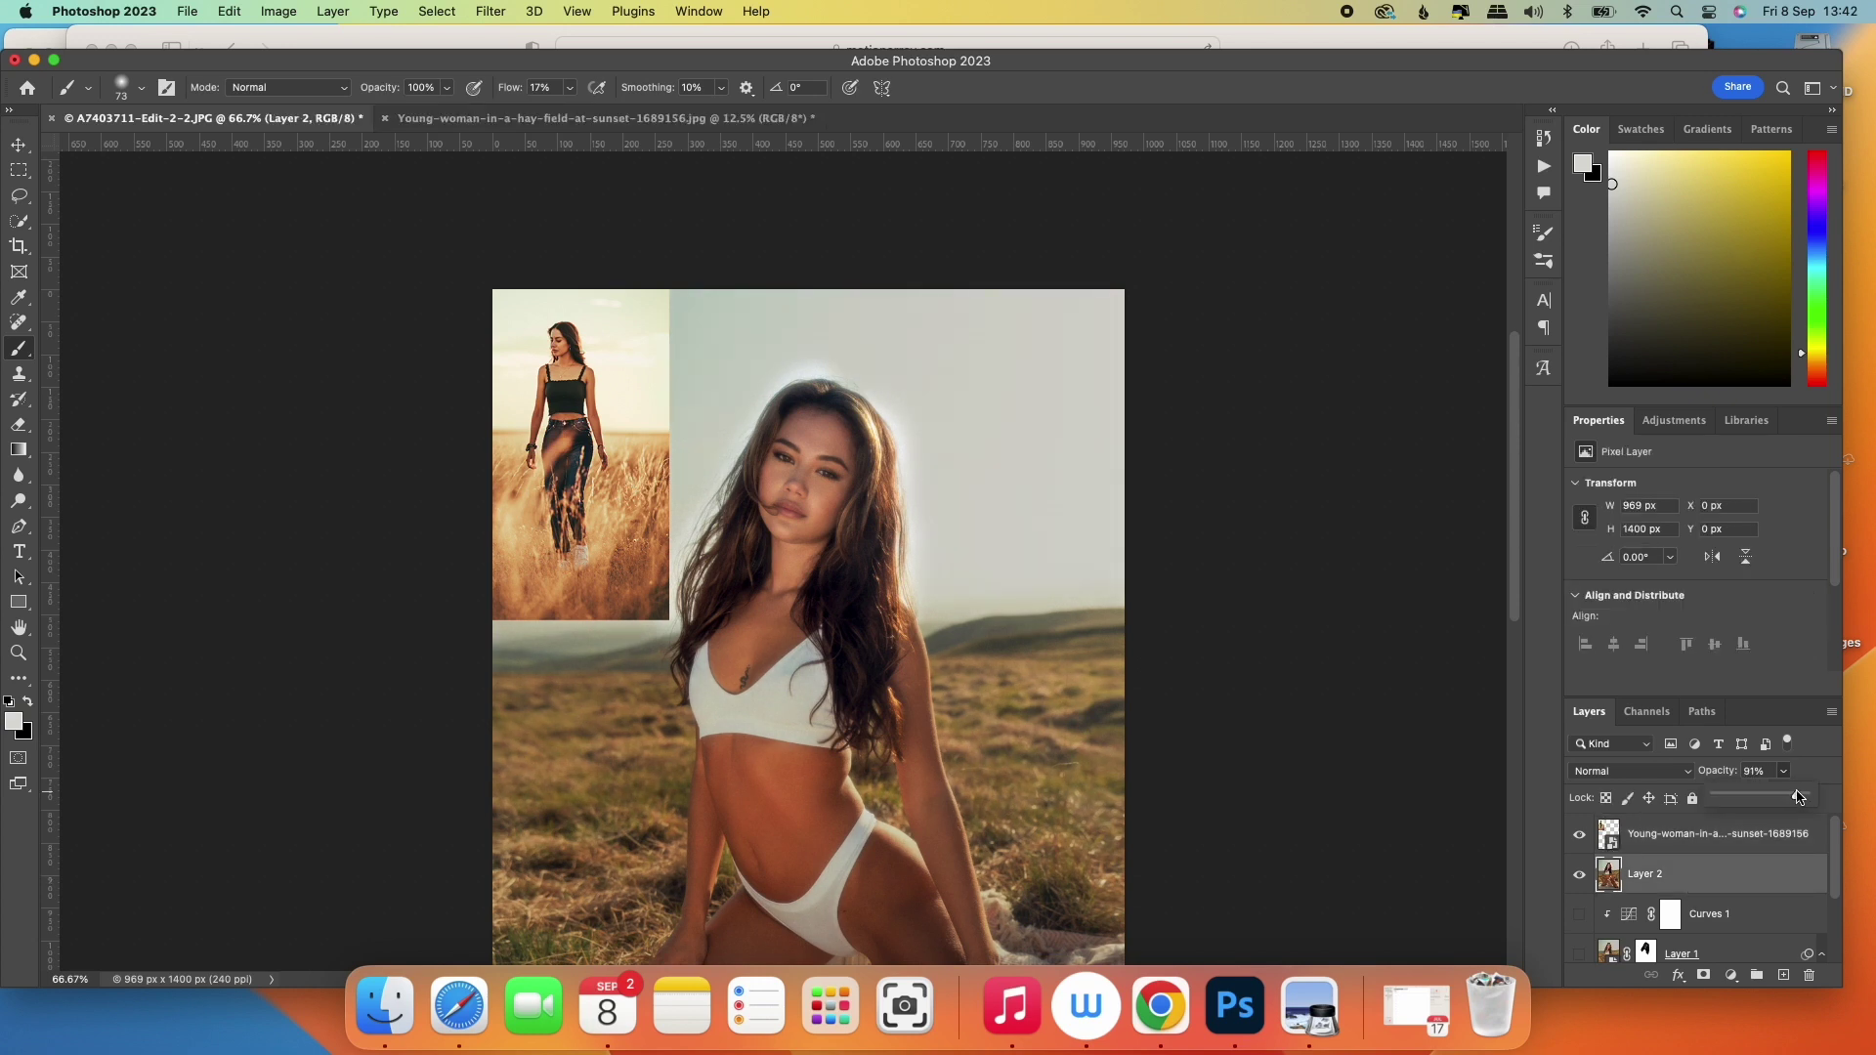
scroll(1372, 759, down, 3)
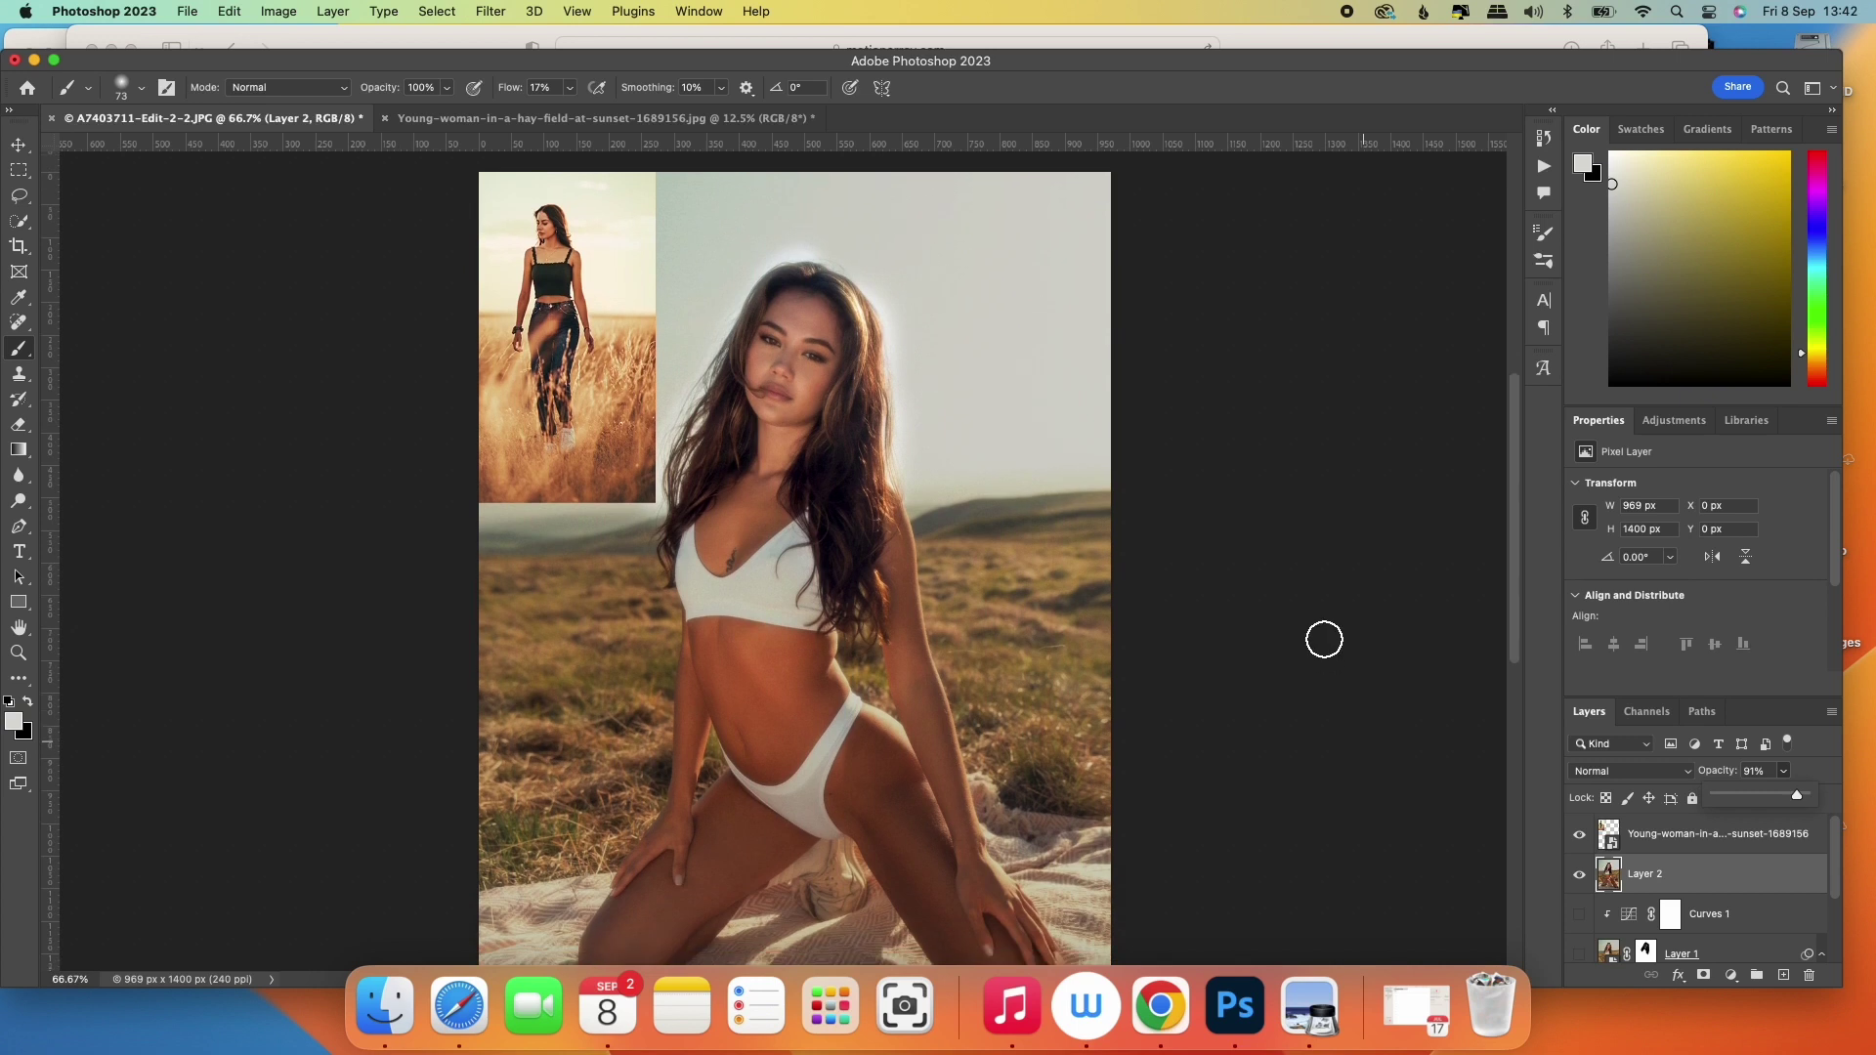